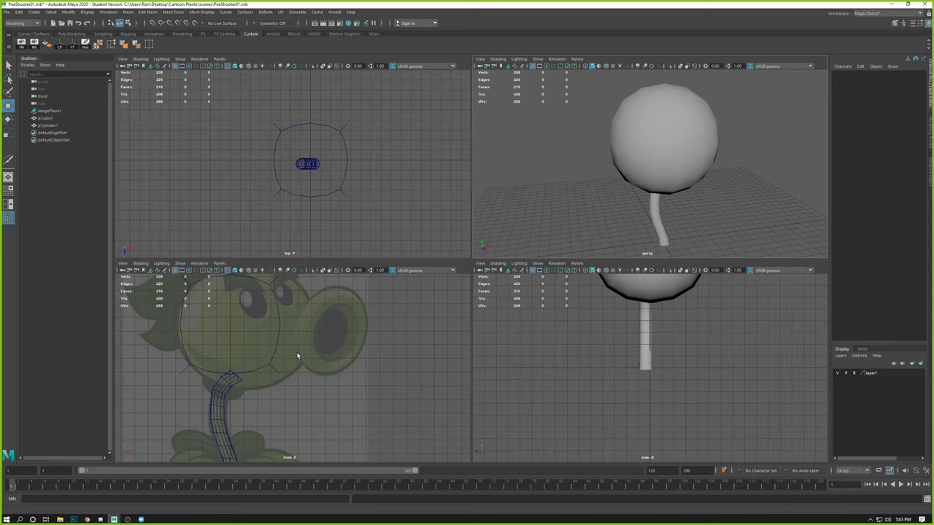
Step: Select the head sphere in the perspective view and save the scene, accepting the student version notice
{"action": "key", "text": "space"}
{"action": "middle_click_drag", "start_coordinate": [509, 173], "coordinate": [510, 199], "text": "alt"}
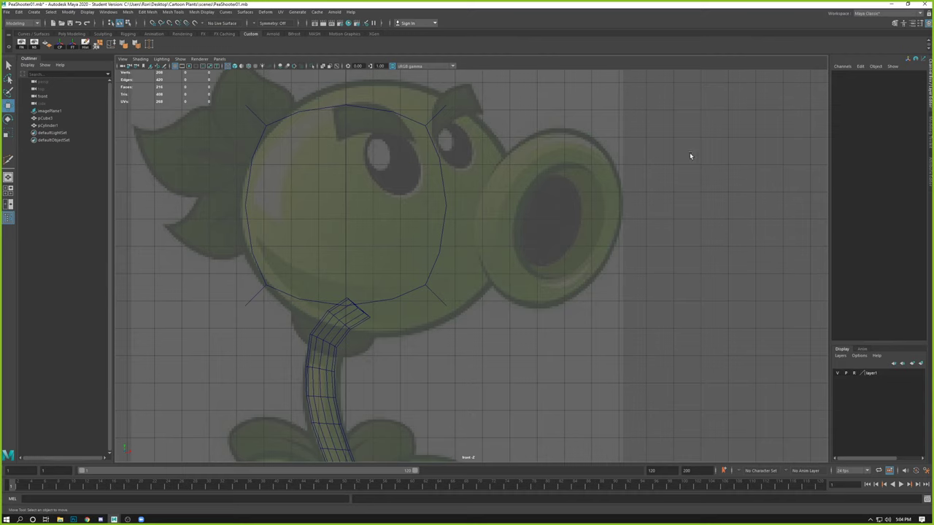
{"action": "key", "text": "space"}
{"action": "key", "text": "space"}
{"action": "right_click_drag", "start_coordinate": [574, 215], "coordinate": [448, 215], "text": "alt"}
{"action": "left_click", "coordinate": [455, 223]}
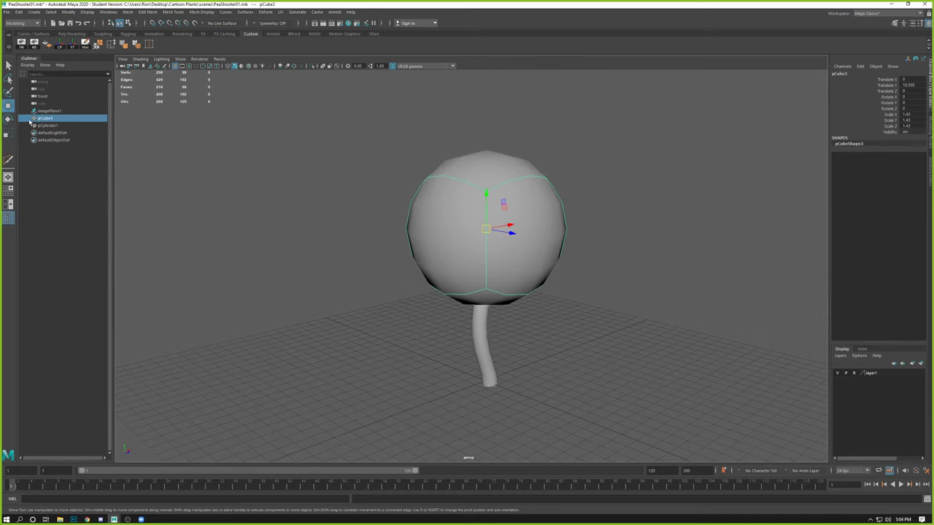
{"action": "key", "text": "ctrl+s"}
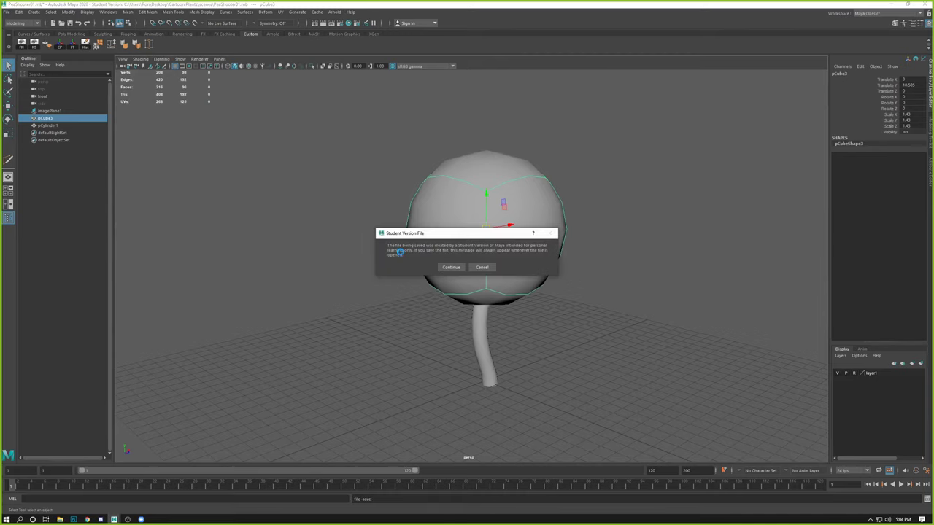
{"action": "left_click", "coordinate": [450, 267]}
Step: Duplicate the head sphere and move the copy behind the original to about -16.95 on Z
{"action": "left_click_drag", "start_coordinate": [409, 246], "coordinate": [366, 241], "text": "alt"}
{"action": "left_click_drag", "start_coordinate": [446, 300], "coordinate": [438, 309], "text": "alt"}
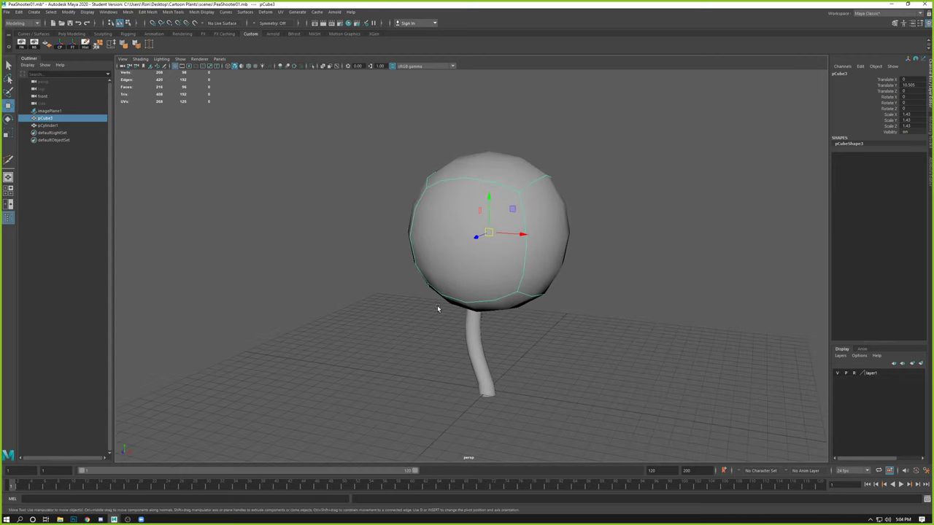
{"action": "left_click_drag", "start_coordinate": [497, 348], "coordinate": [465, 284], "text": "alt"}
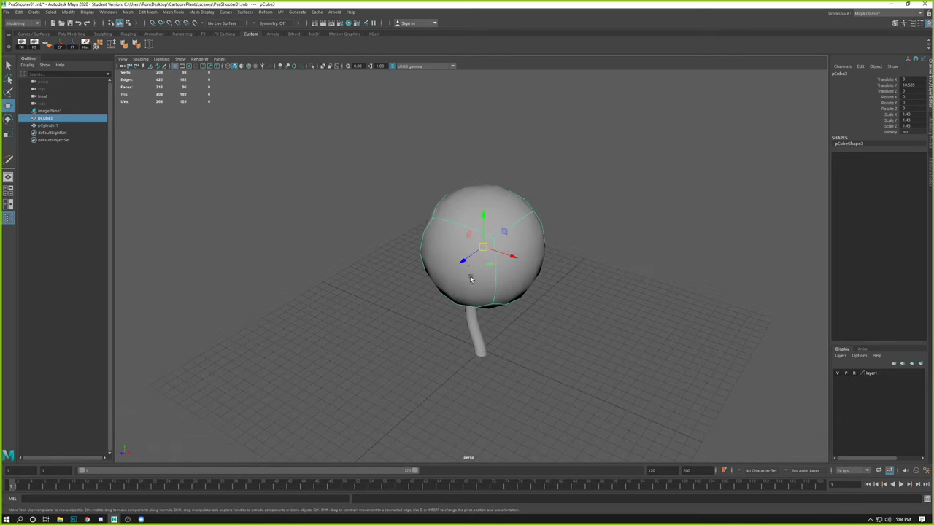
{"action": "key", "text": "1"}
{"action": "key", "text": "3"}
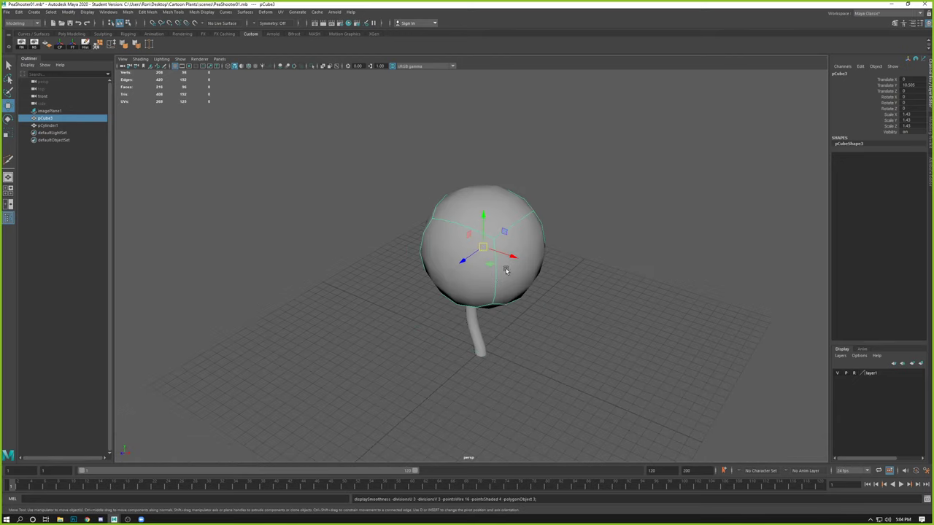
{"action": "key", "text": "ctrl+d"}
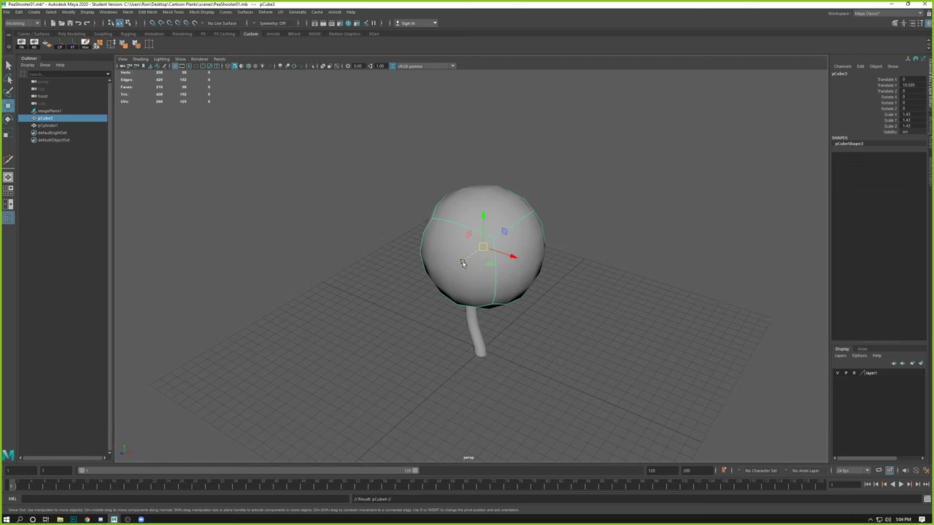
{"action": "left_click_drag", "start_coordinate": [462, 262], "coordinate": [550, 202]}
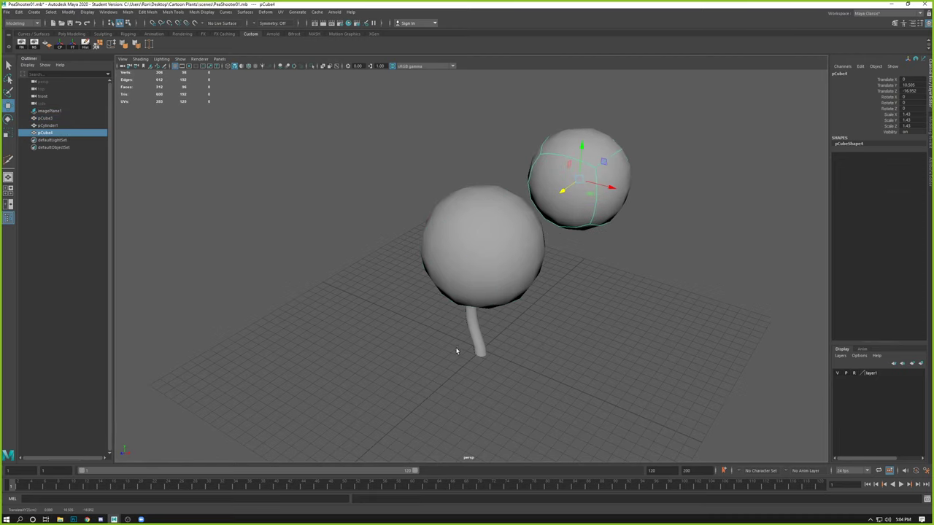
{"action": "left_click_drag", "start_coordinate": [457, 348], "coordinate": [478, 343], "text": "alt"}
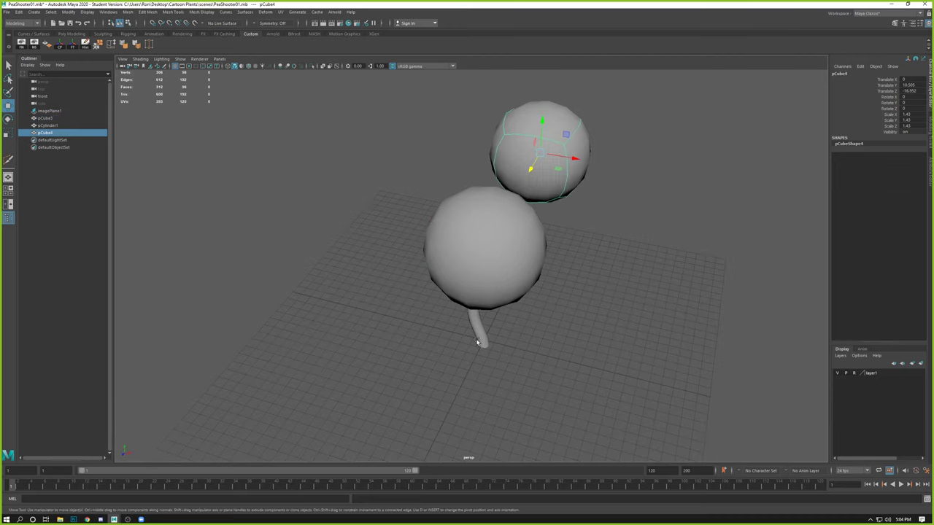
Step: Try to move the duplicate sphere about -15.4 units along X and undo the move
{"action": "left_click", "coordinate": [485, 228]}
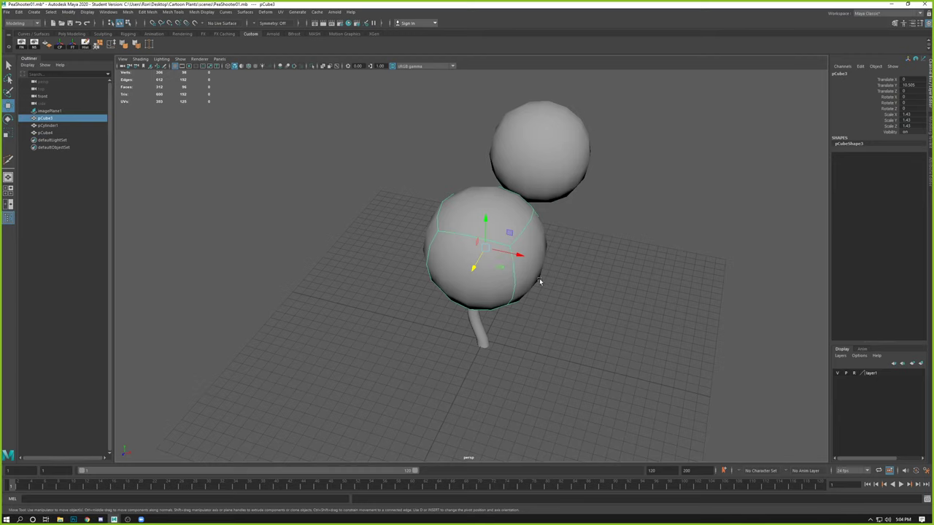
{"action": "left_click", "coordinate": [550, 142]}
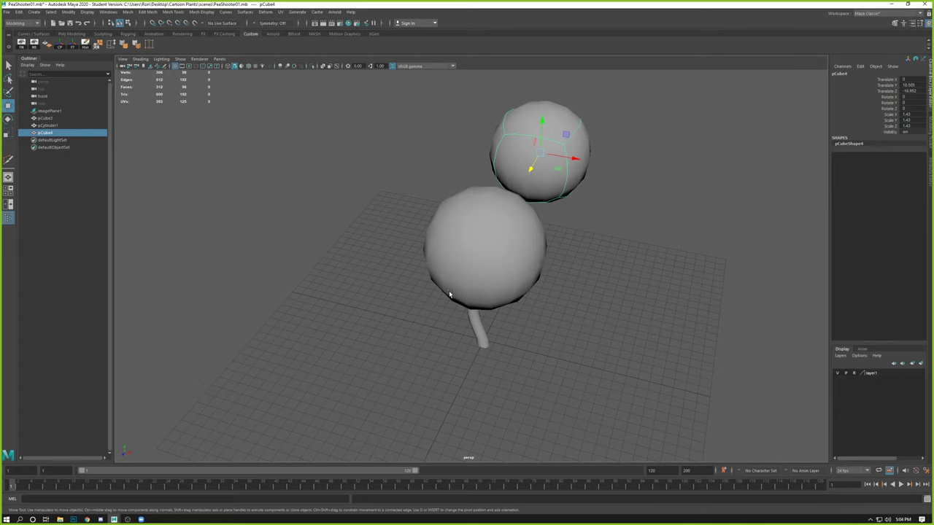
{"action": "left_click_drag", "start_coordinate": [584, 157], "coordinate": [435, 168]}
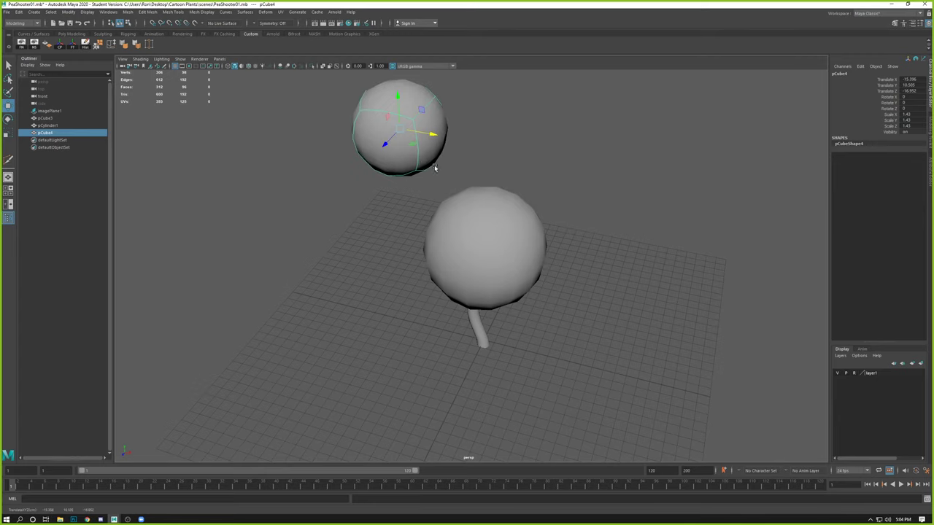
{"action": "key", "text": "ctrl+z"}
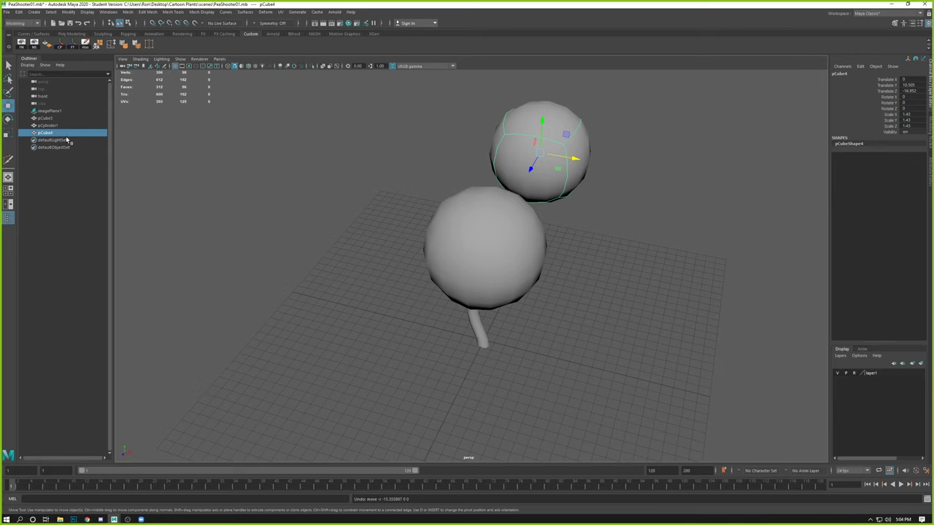
Step: Toggle the Outliner off and on, leaving it displayed
{"action": "left_click", "coordinate": [7, 221]}
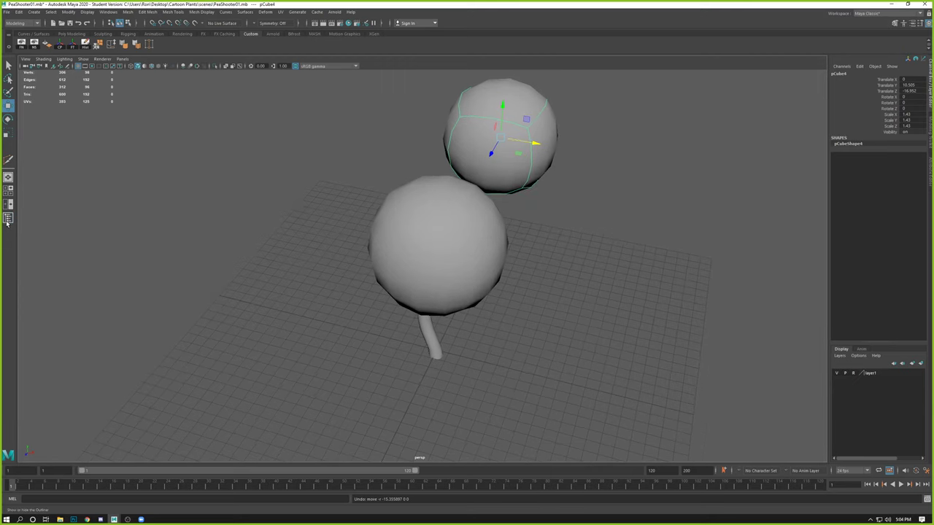
{"action": "left_click", "coordinate": [7, 221]}
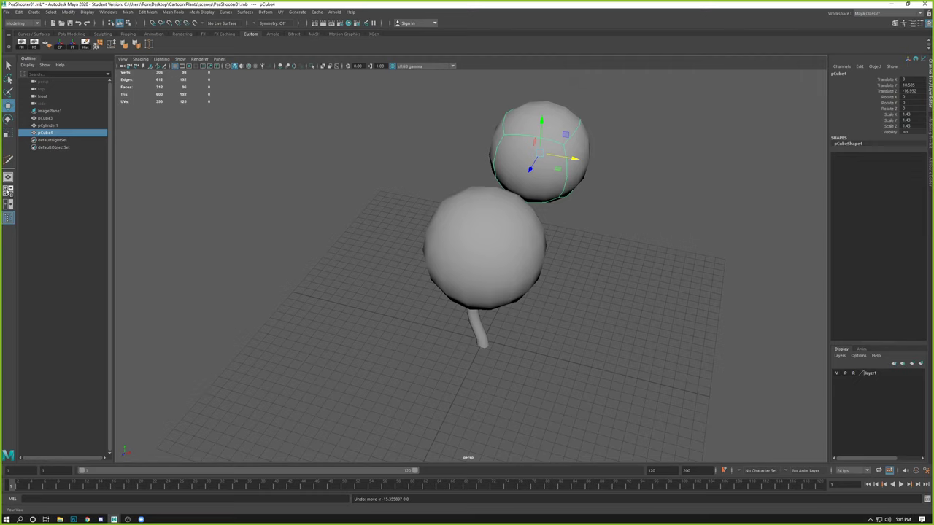
{"action": "left_click", "coordinate": [8, 217]}
{"action": "left_click", "coordinate": [8, 217]}
{"action": "left_click", "coordinate": [8, 219]}
{"action": "left_click", "coordinate": [8, 219]}
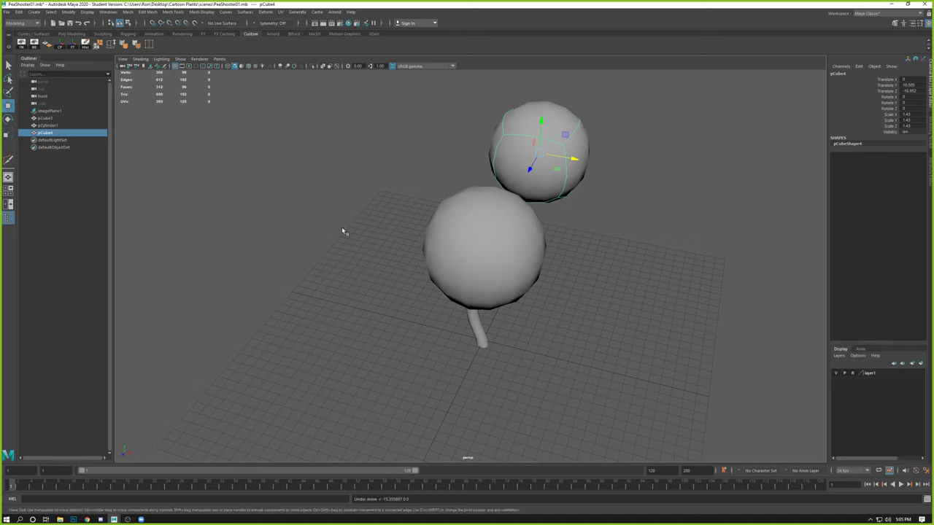
Step: Select the stem, the head and the duplicate sphere in turn in the Outliner, finishing on the duplicate
{"action": "left_click", "coordinate": [46, 125]}
{"action": "left_click", "coordinate": [44, 117]}
{"action": "left_click", "coordinate": [45, 125]}
{"action": "left_click", "coordinate": [44, 132]}
{"action": "mouse_move", "coordinate": [450, 220]}
{"action": "left_mouse_down", "text": "alt"}
{"action": "mouse_move", "coordinate": [459, 210]}
{"action": "mouse_move", "coordinate": [448, 219]}
{"action": "left_mouse_up", "text": "alt"}
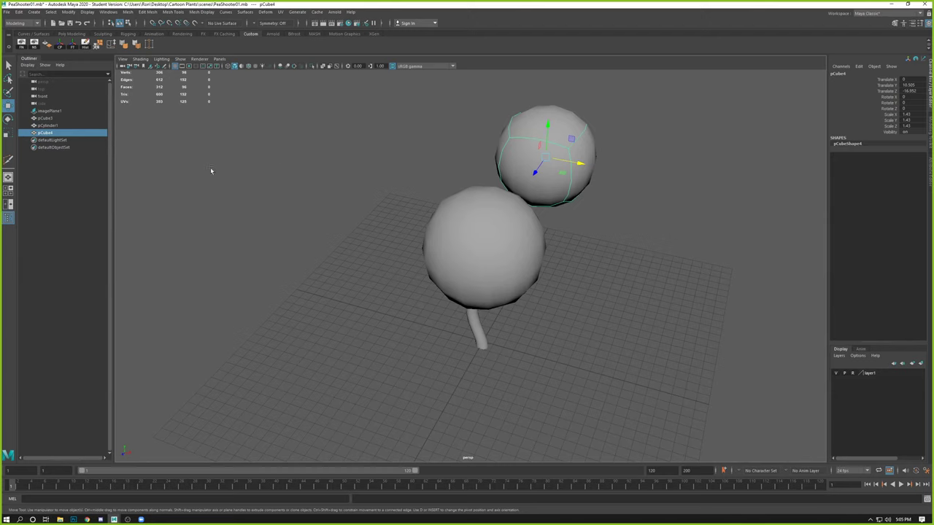
{"action": "left_click_drag", "start_coordinate": [394, 130], "coordinate": [146, 142], "text": "alt"}
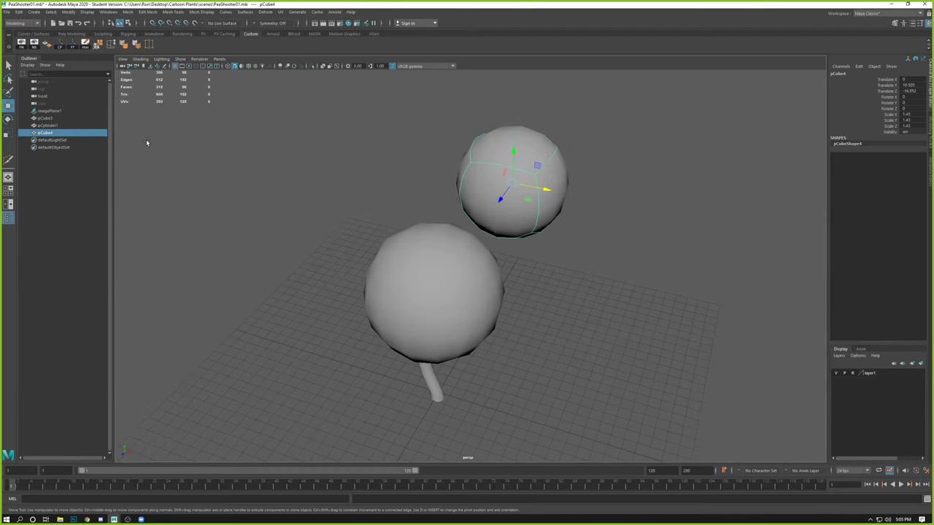
{"action": "left_click_drag", "start_coordinate": [379, 144], "coordinate": [328, 171], "text": "alt"}
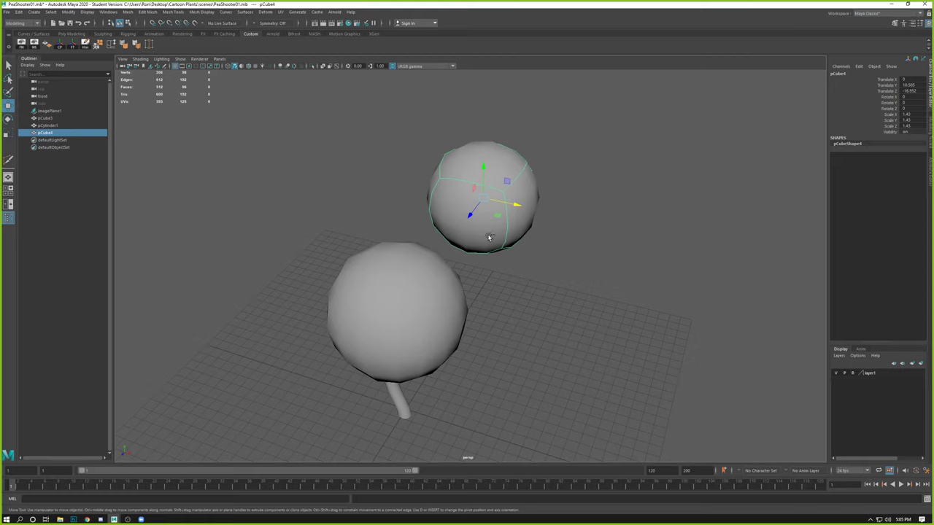
Step: Hide the duplicate sphere with the Hide Selection command
{"action": "left_click", "coordinate": [87, 12]}
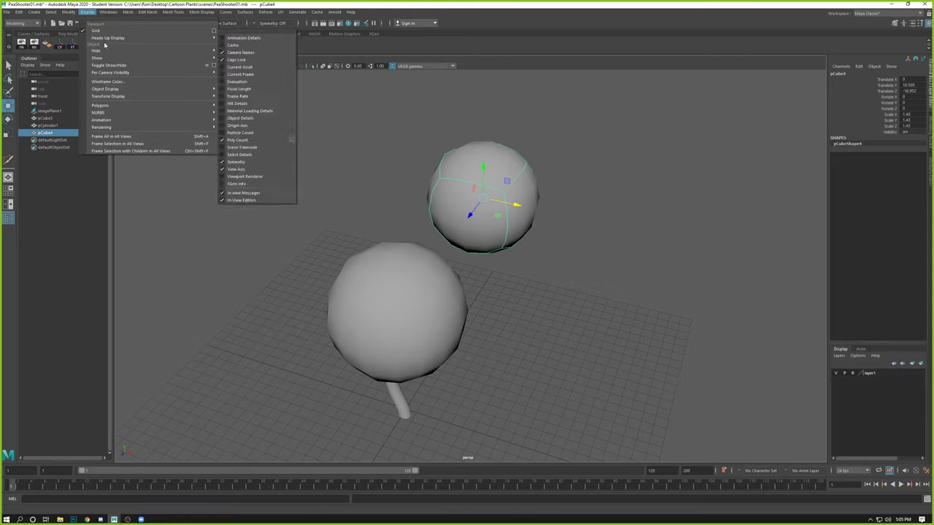
{"action": "mouse_move", "coordinate": [101, 52]}
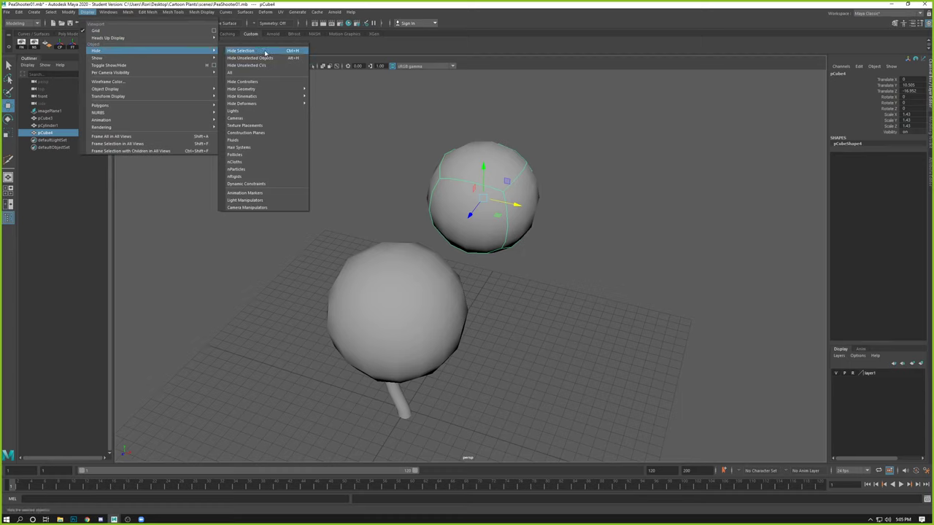
{"action": "left_click", "coordinate": [579, 148]}
{"action": "left_click", "coordinate": [519, 173]}
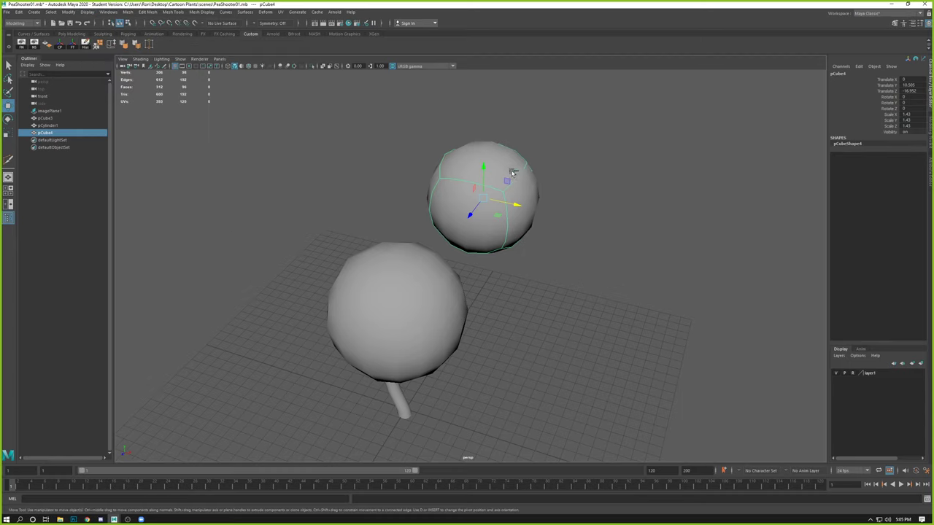
{"action": "key", "text": "ctrl+h"}
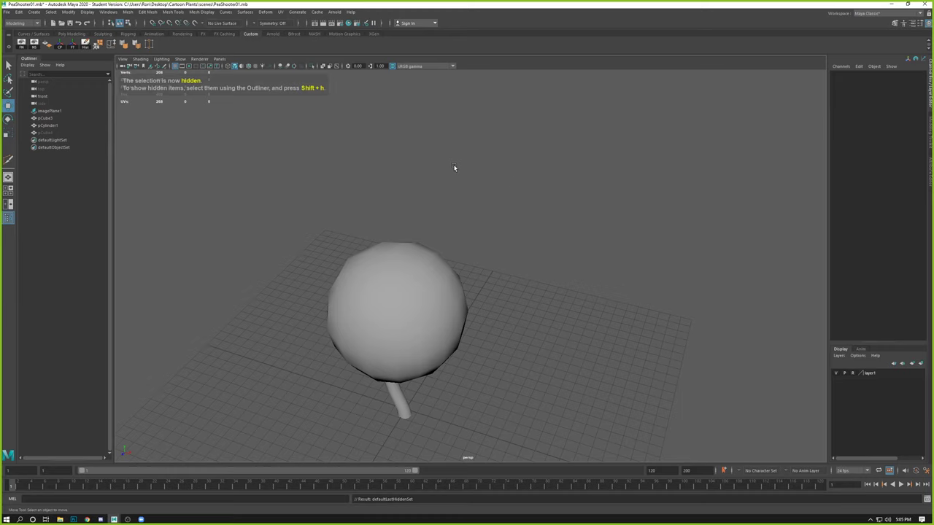
Step: Show the hidden duplicate sphere from the Outliner and hide it again
{"action": "left_click", "coordinate": [45, 133]}
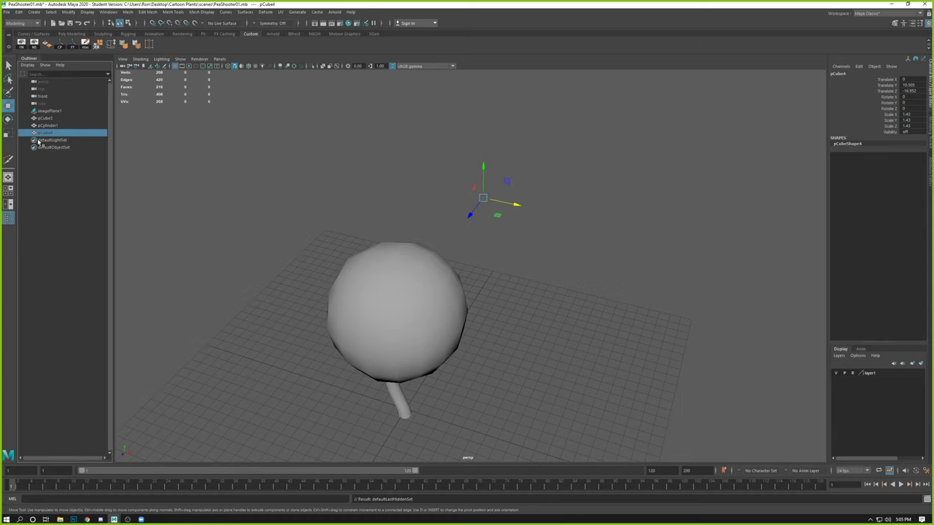
{"action": "key", "text": "shift+h"}
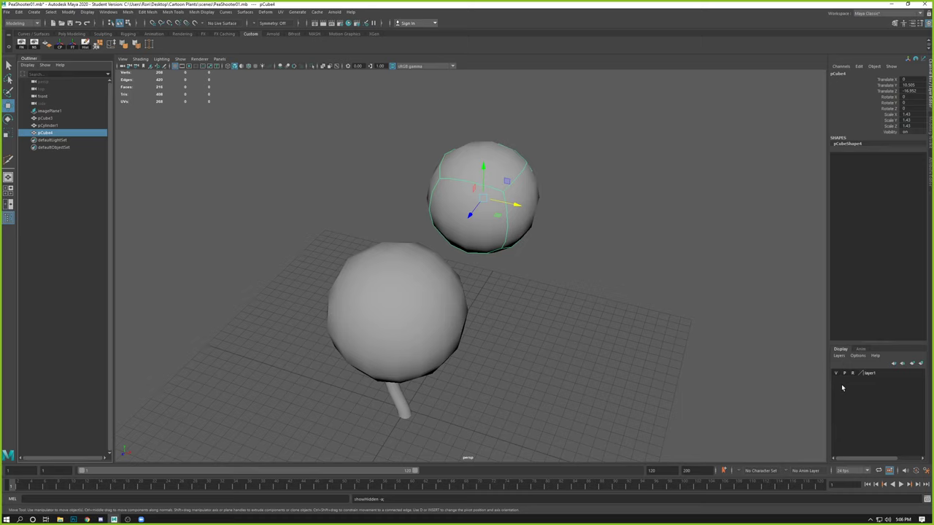
{"action": "key", "text": "ctrl+h"}
Step: Select the original head sphere and compare its outline with the Peashooter reference image in the front view
{"action": "left_click", "coordinate": [436, 327]}
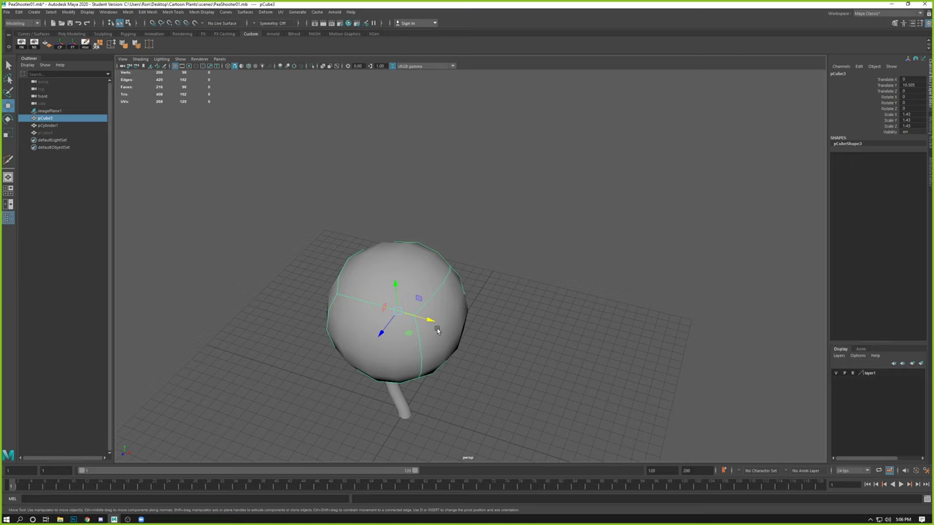
{"action": "left_click_drag", "start_coordinate": [447, 325], "coordinate": [416, 324], "text": "alt"}
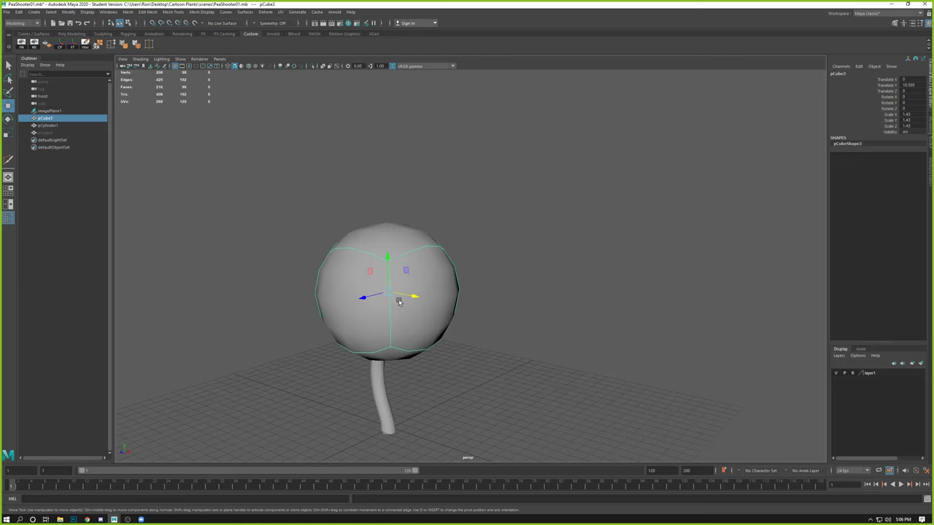
{"action": "key", "text": "space"}
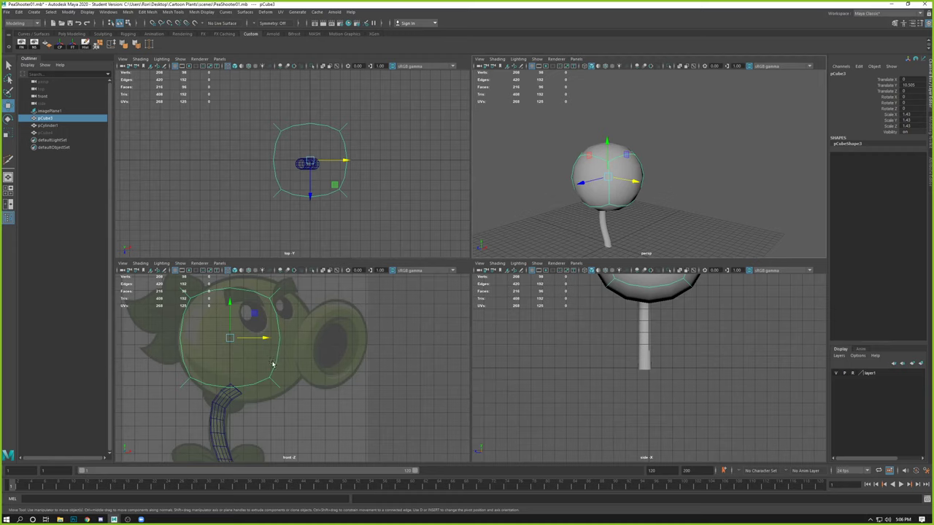
{"action": "key", "text": "space"}
{"action": "right_click_drag", "start_coordinate": [443, 327], "coordinate": [267, 287], "text": "alt"}
{"action": "scroll", "coordinate": [292, 296], "scroll_direction": "down", "scroll_amount": 2}
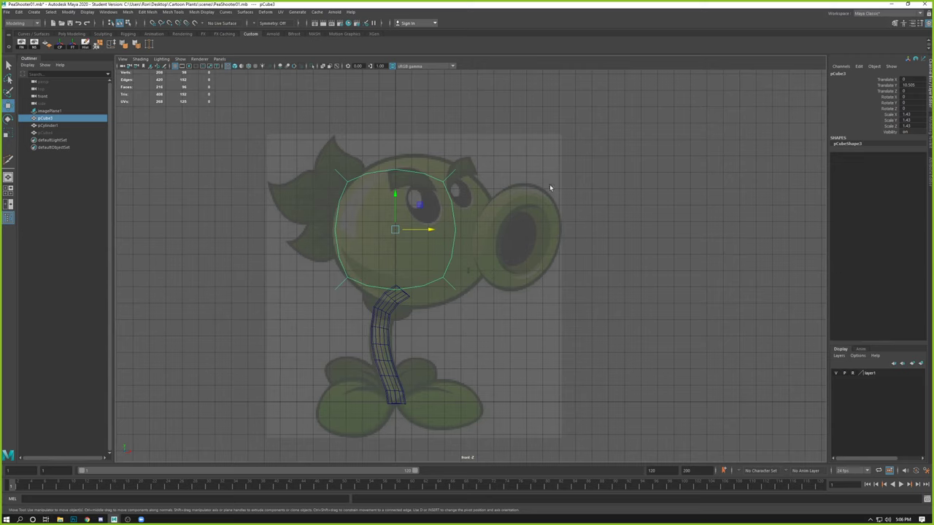
{"action": "key", "text": "space"}
{"action": "key", "text": "space"}
Step: Display the top view with shaded objects and return to the perspective view
{"action": "key", "text": "space"}
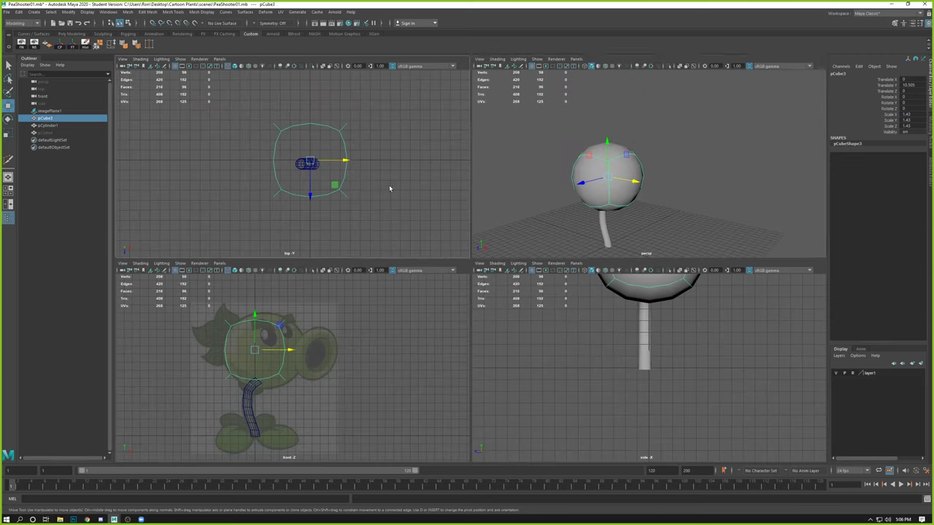
{"action": "key", "text": "space"}
{"action": "middle_click_drag", "start_coordinate": [436, 183], "coordinate": [324, 204], "text": "alt"}
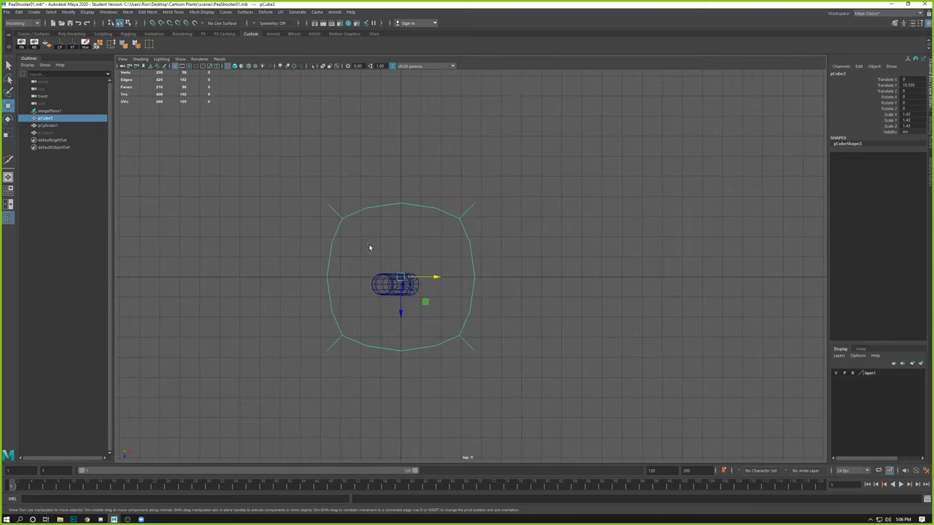
{"action": "key", "text": "5"}
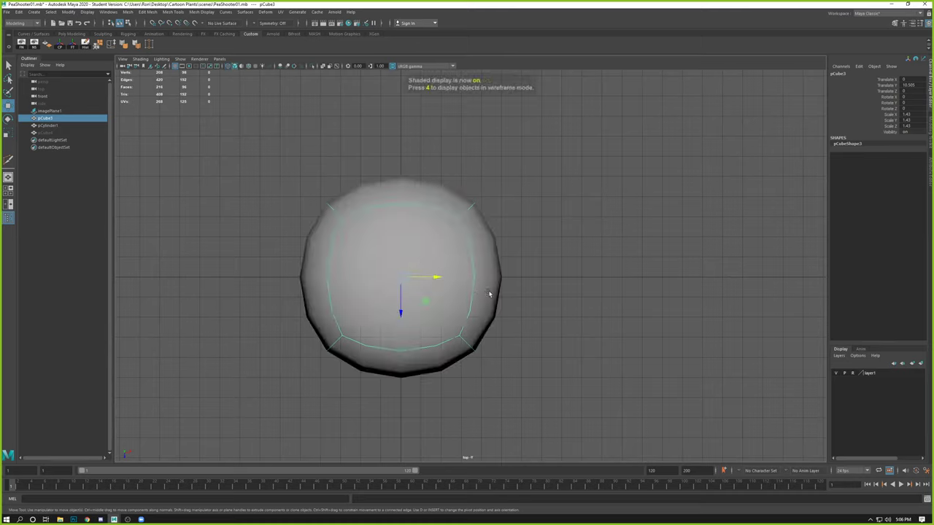
{"action": "key", "text": "space"}
{"action": "key", "text": "space"}
Step: Switch the head to face selection and select its face on the snout side
{"action": "right_click_drag", "start_coordinate": [437, 297], "coordinate": [438, 317]}
{"action": "left_click", "coordinate": [428, 302]}
{"action": "left_click_drag", "start_coordinate": [428, 302], "coordinate": [450, 346], "text": "alt"}
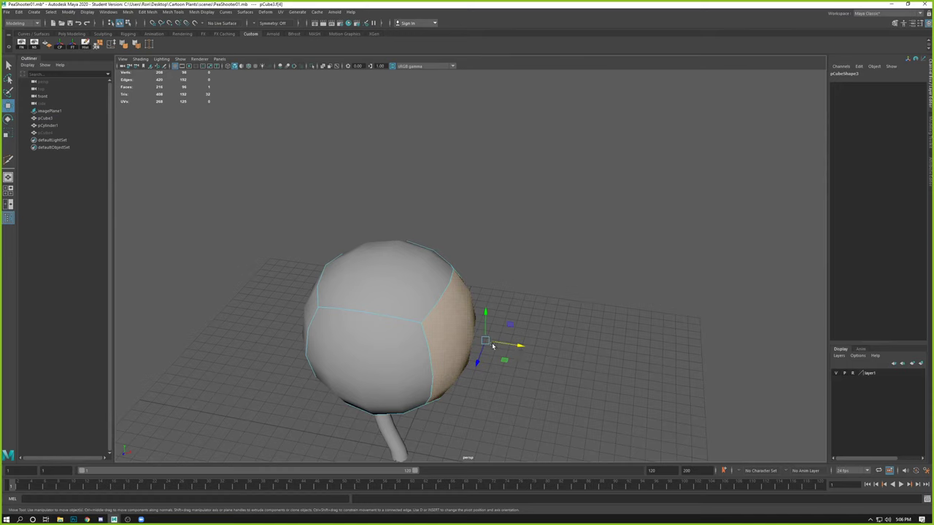
Step: Try to move the selected snout-side face of the head and undo the change
{"action": "left_click", "coordinate": [535, 359]}
{"action": "key", "text": "ctrl+z"}
{"action": "left_click_drag", "start_coordinate": [518, 345], "coordinate": [528, 323]}
{"action": "key", "text": "ctrl+z"}
Step: Compare the head's selected snout-side face with the Peashooter's snout in the perspective, front and four-view displays
{"action": "scroll", "coordinate": [473, 334], "scroll_direction": "up", "scroll_amount": 3}
{"action": "right_click", "coordinate": [348, 278]}
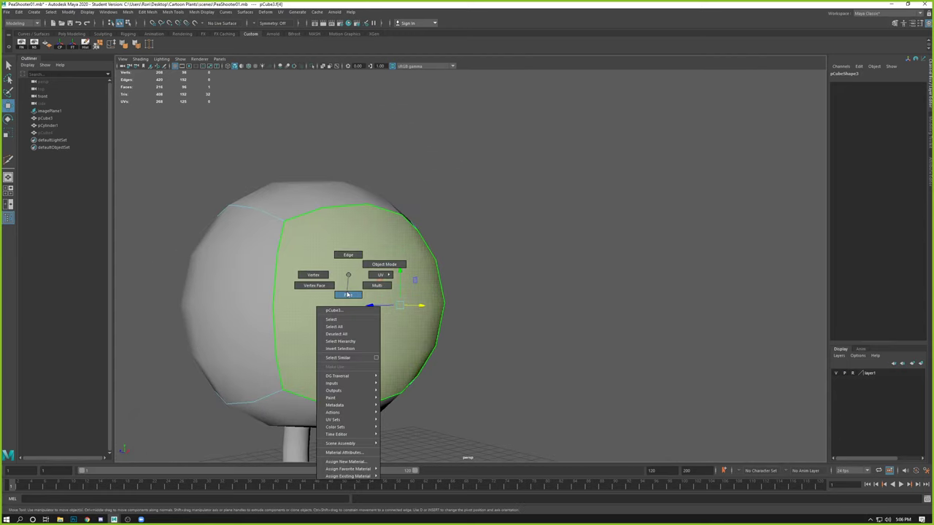
{"action": "key", "text": "space"}
{"action": "key", "text": "space"}
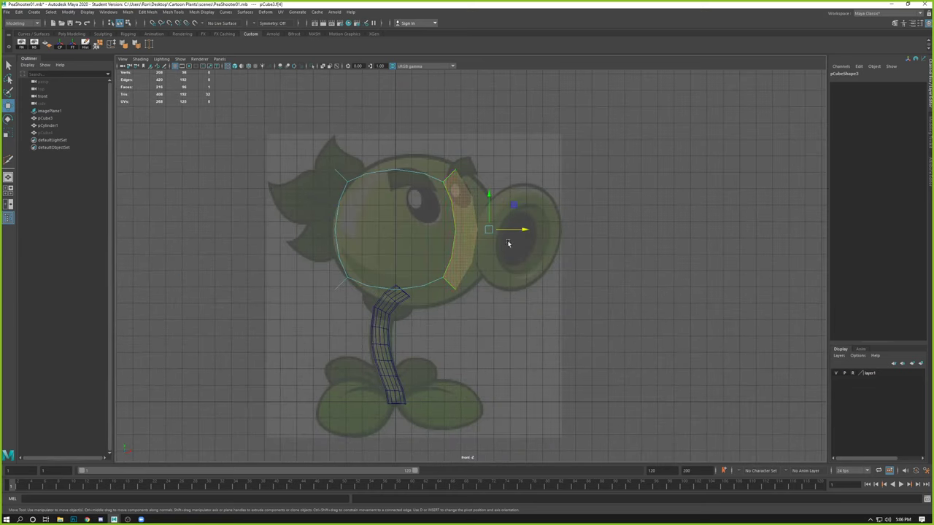
{"action": "key", "text": "space"}
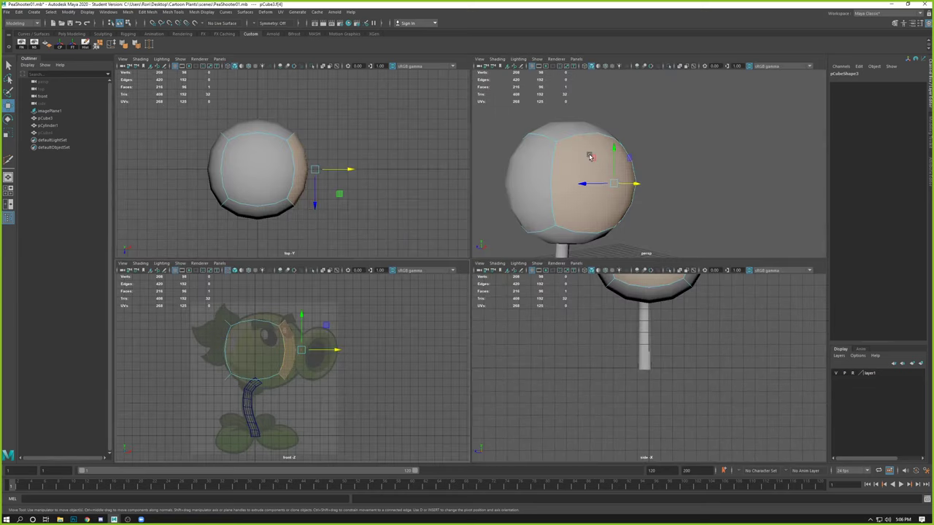
{"action": "key", "text": "space"}
{"action": "key", "text": "space"}
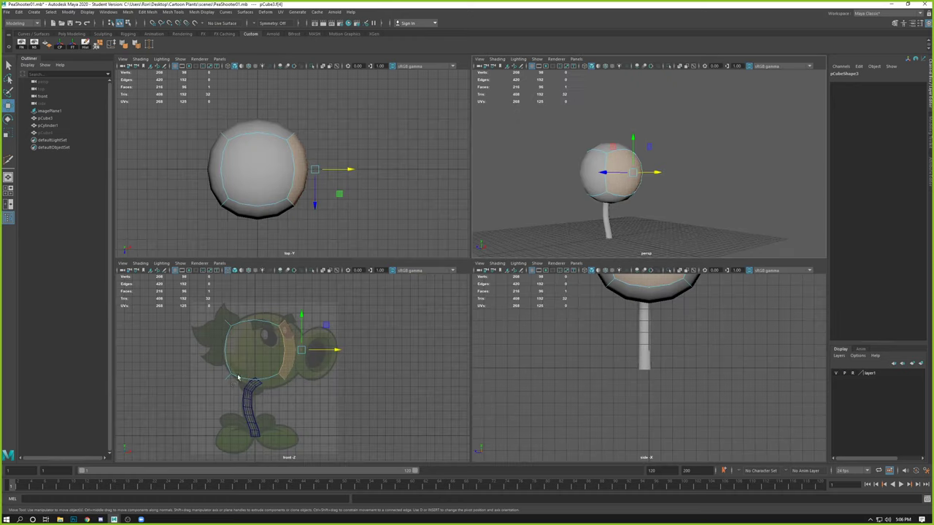
{"action": "key", "text": "space"}
{"action": "left_click_drag", "start_coordinate": [540, 226], "coordinate": [429, 208], "text": "alt"}
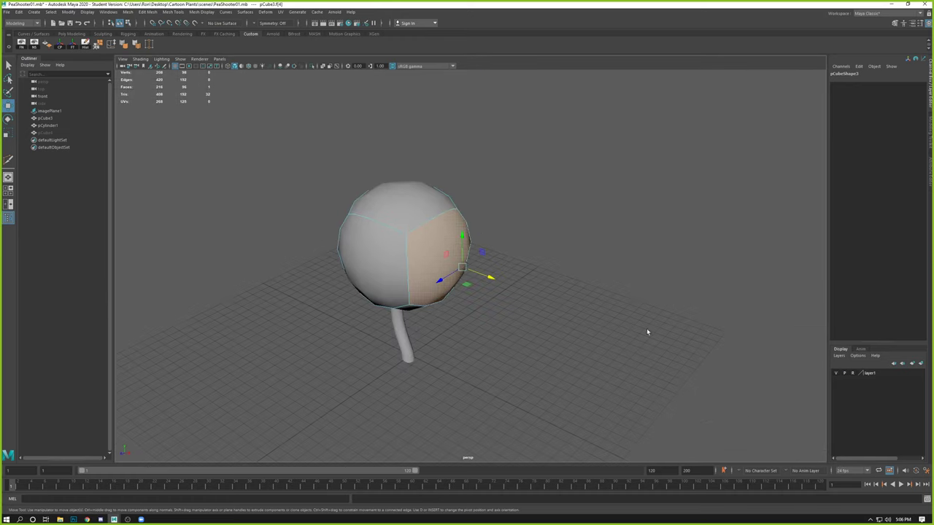
{"action": "mouse_move", "coordinate": [424, 273]}
{"action": "left_mouse_down", "text": "alt"}
{"action": "mouse_move", "coordinate": [420, 262]}
{"action": "mouse_move", "coordinate": [416, 272]}
{"action": "left_mouse_up", "text": "alt"}
{"action": "key", "text": "space"}
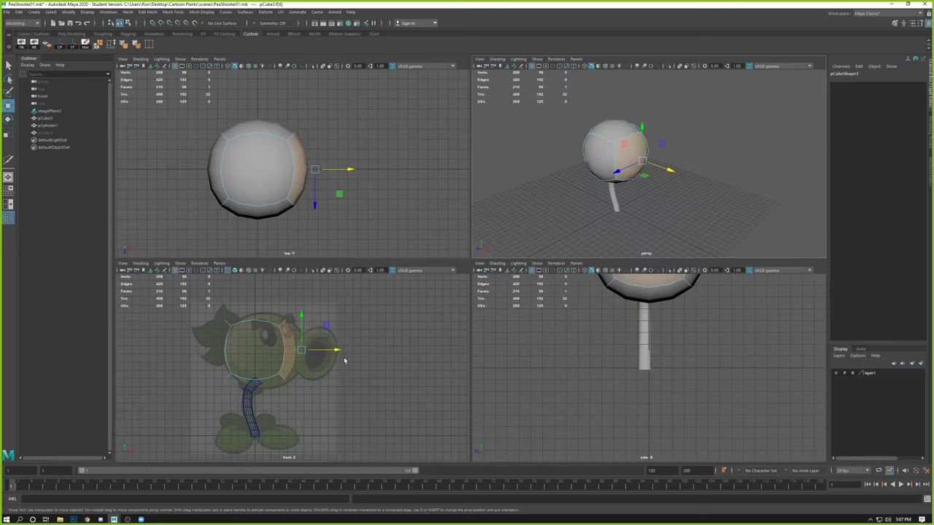
Step: Unlock layer1, select the Peashooter image plane and set it to display in all views
{"action": "left_click", "coordinate": [346, 357]}
{"action": "left_click_drag", "start_coordinate": [368, 327], "coordinate": [321, 394]}
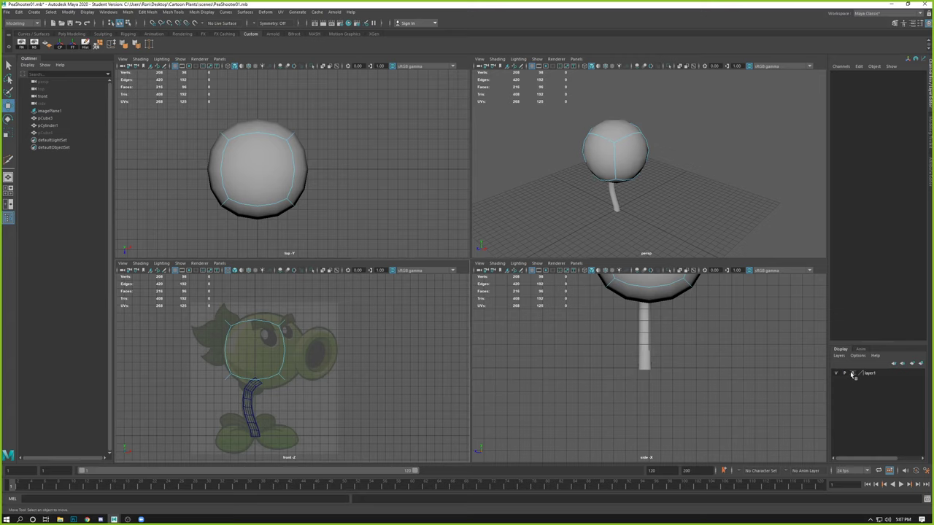
{"action": "left_click_drag", "start_coordinate": [389, 293], "coordinate": [328, 396]}
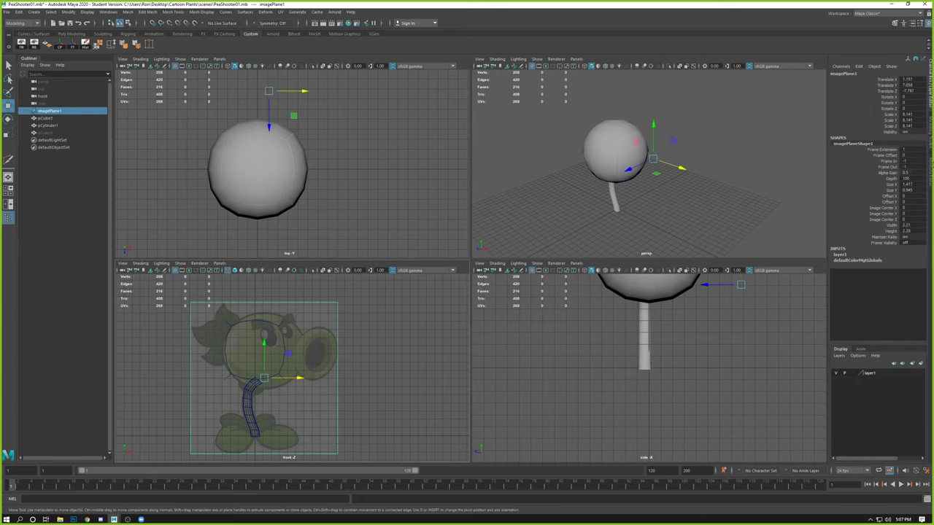
{"action": "left_click", "coordinate": [931, 162]}
{"action": "left_click", "coordinate": [839, 155]}
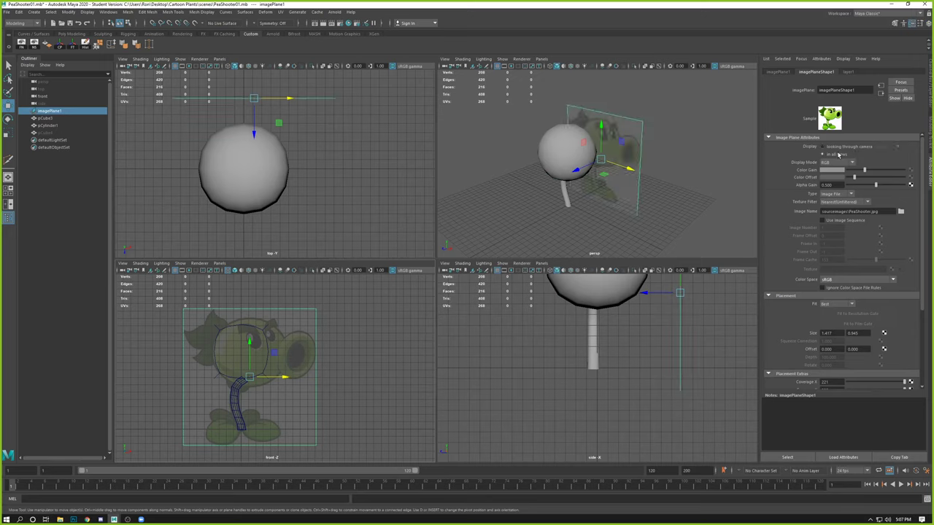
Step: Move the image plane back behind the head to Translate Z -12.8 and lock its layer as reference again
{"action": "left_click_drag", "start_coordinate": [607, 177], "coordinate": [596, 159], "text": "alt"}
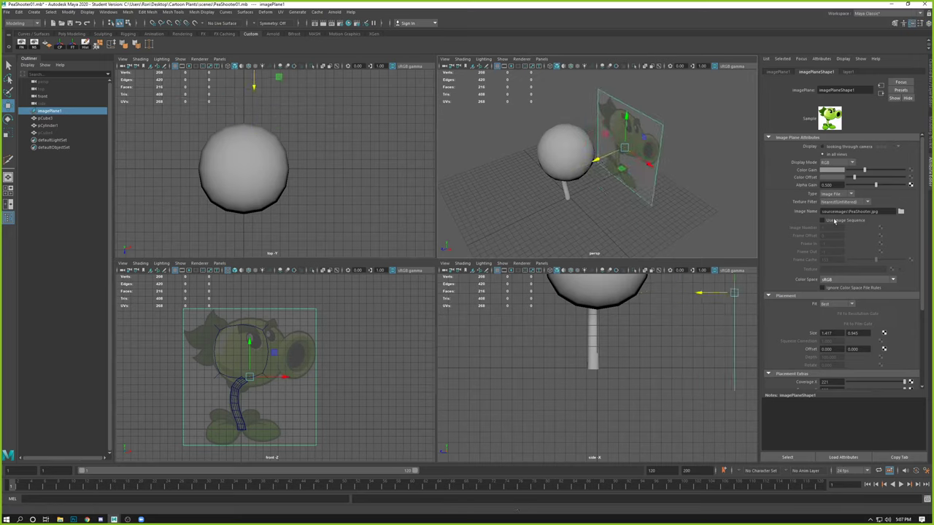
{"action": "left_click", "coordinate": [929, 24]}
{"action": "left_click", "coordinate": [856, 374]}
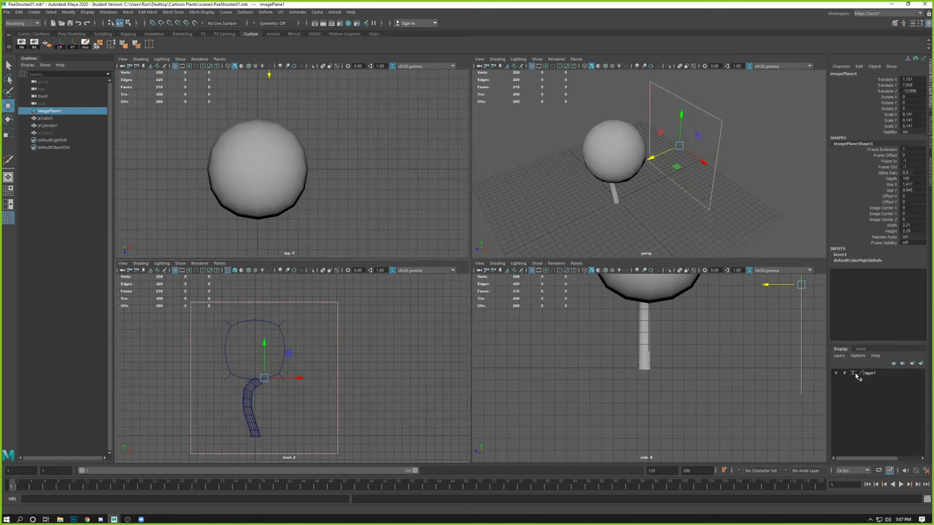
{"action": "left_click", "coordinate": [855, 374]}
Step: View the head against the reference image in the full perspective view and select the head
{"action": "left_click_drag", "start_coordinate": [660, 175], "coordinate": [696, 170], "text": "alt"}
{"action": "right_click_drag", "start_coordinate": [697, 170], "coordinate": [735, 219], "text": "alt"}
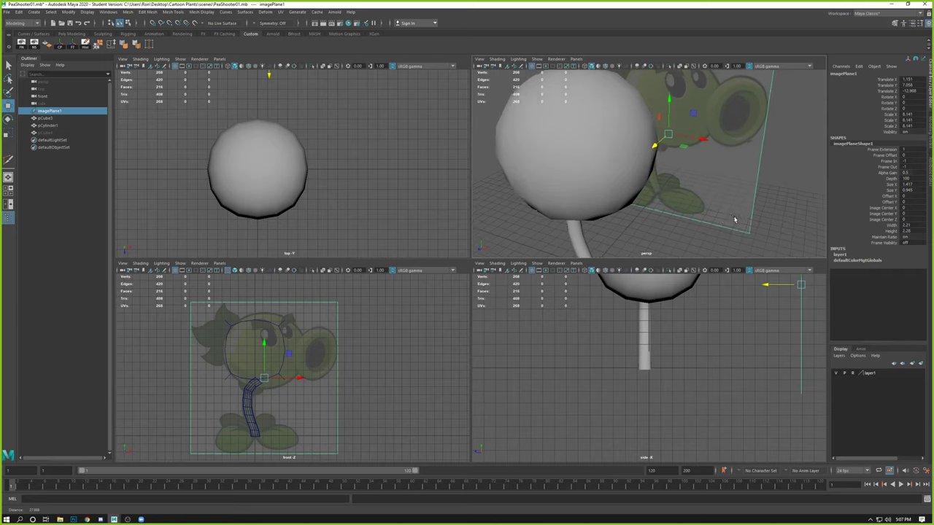
{"action": "middle_click_drag", "start_coordinate": [704, 168], "coordinate": [654, 190], "text": "alt"}
{"action": "scroll", "coordinate": [654, 190], "scroll_direction": "down", "scroll_amount": 5}
{"action": "key", "text": "space"}
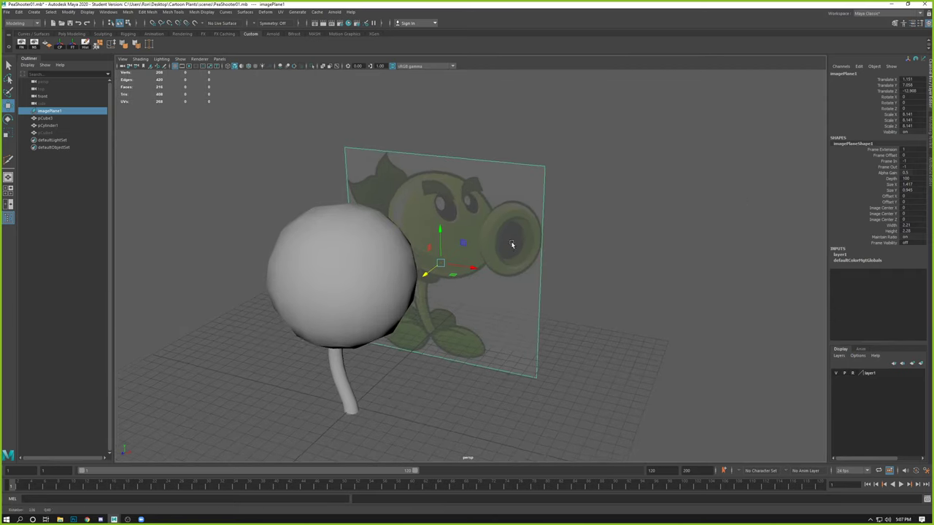
{"action": "left_click", "coordinate": [621, 282]}
{"action": "left_click_drag", "start_coordinate": [467, 277], "coordinate": [465, 258], "text": "alt"}
{"action": "left_click", "coordinate": [352, 261]}
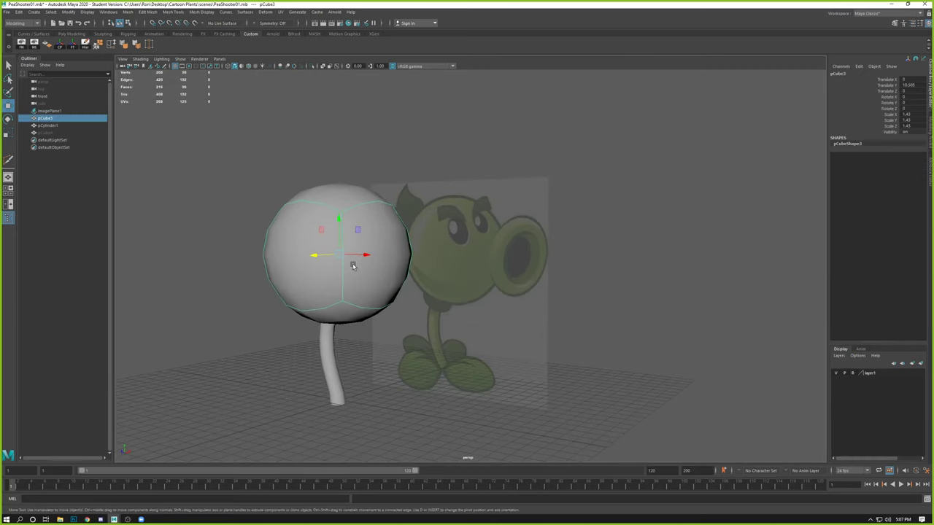
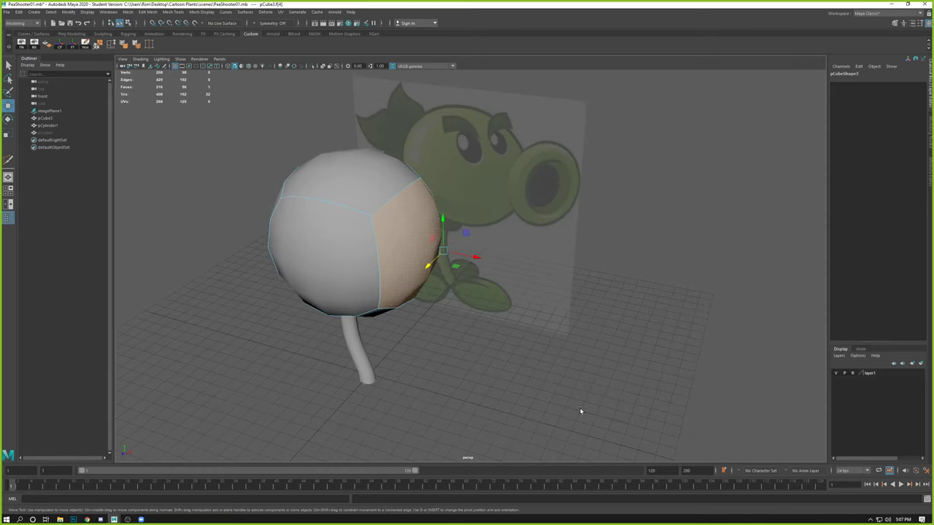
Step: Return the head to object selection and turn off its smooth preview
{"action": "right_click_drag", "start_coordinate": [580, 412], "coordinate": [444, 309], "text": "alt"}
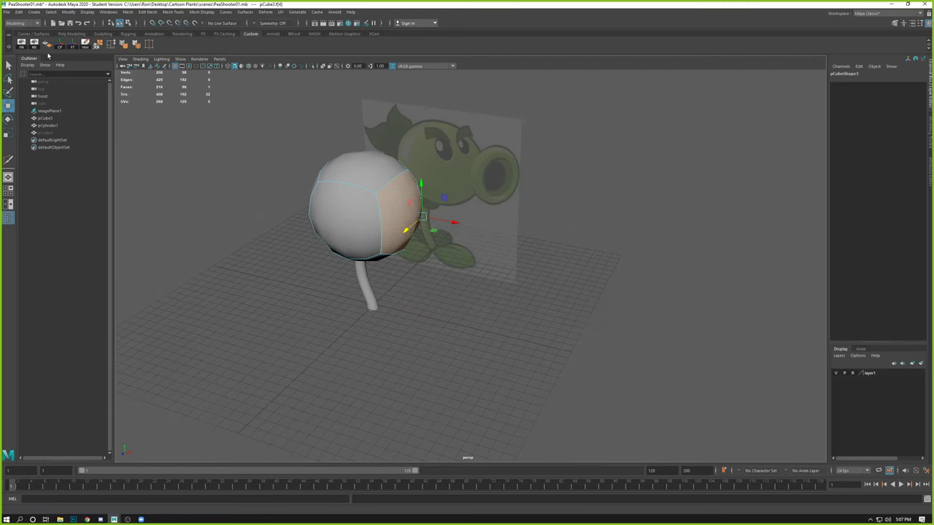
{"action": "right_click_drag", "start_coordinate": [348, 162], "coordinate": [396, 183], "text": "alt"}
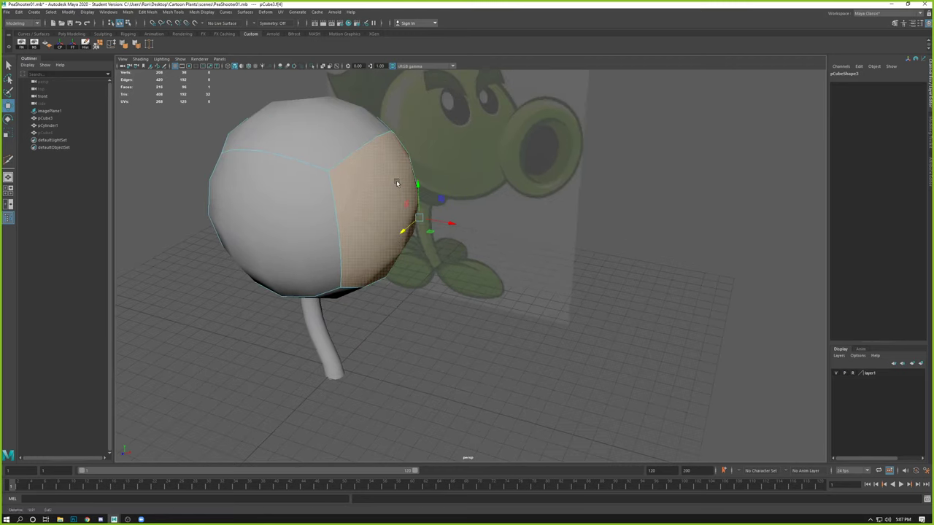
{"action": "left_click_drag", "start_coordinate": [348, 173], "coordinate": [325, 178], "text": "alt"}
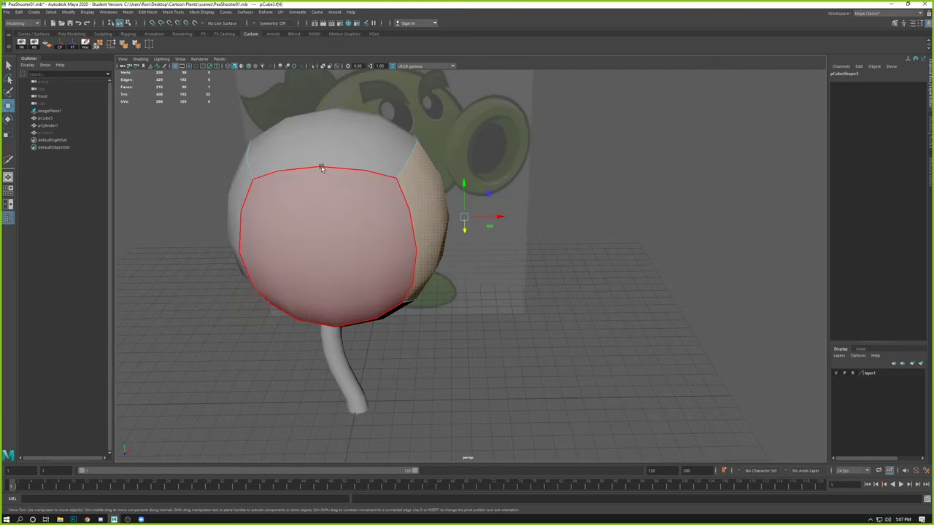
{"action": "right_click_drag", "start_coordinate": [322, 169], "coordinate": [340, 153]}
{"action": "key", "text": "1"}
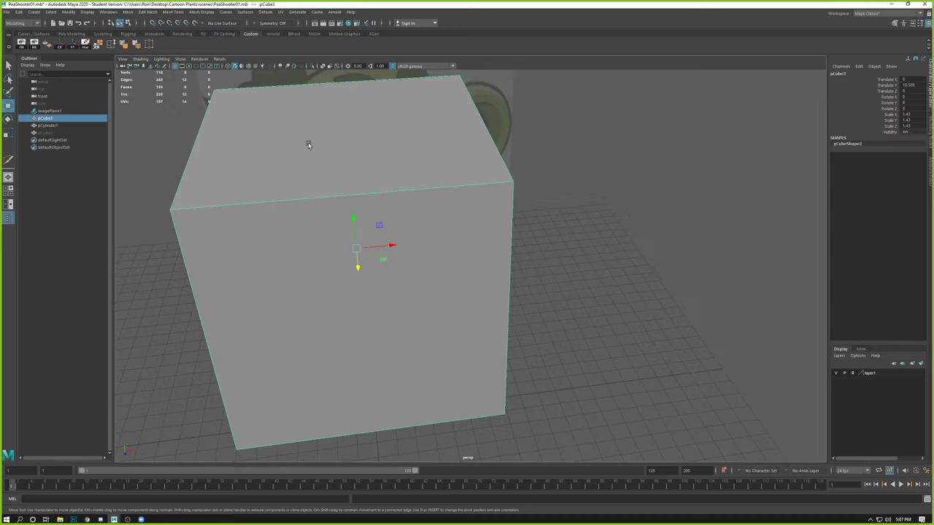
Step: Try dividing the unsmoothed head cube with three centred Multi-Cut edge loops, one in each direction
{"action": "key", "text": "ctrl+shift+x"}
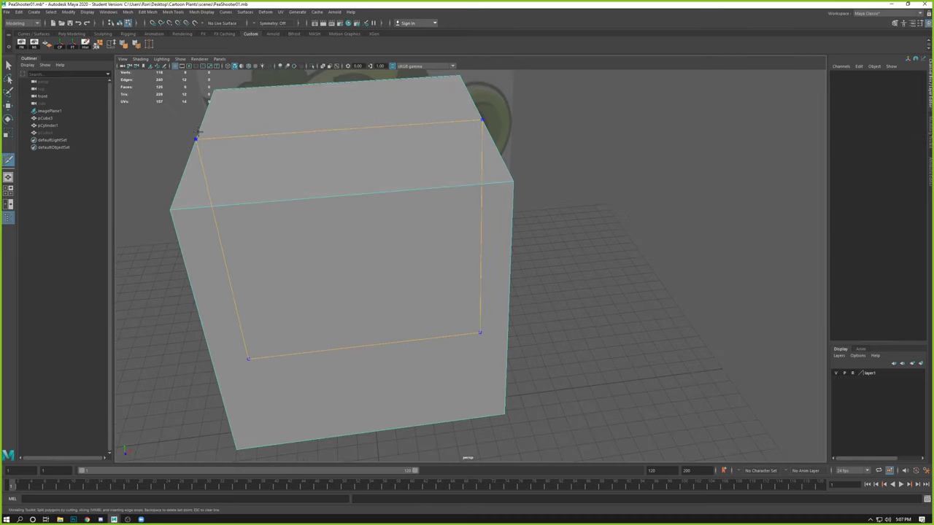
{"action": "left_click_drag", "start_coordinate": [197, 140], "coordinate": [437, 192], "text": "alt"}
{"action": "left_click", "coordinate": [445, 194], "text": "ctrl"}
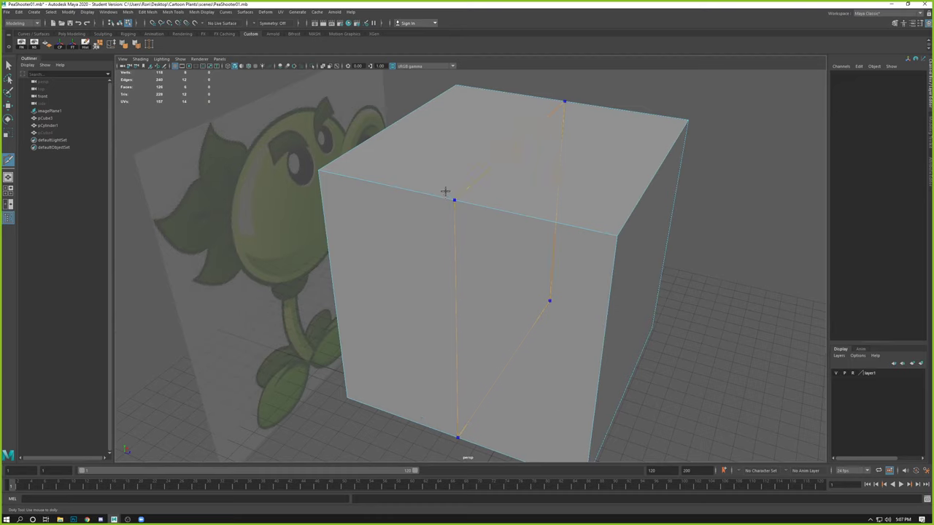
{"action": "left_click", "coordinate": [657, 173], "text": "ctrl"}
{"action": "scroll", "coordinate": [519, 195], "scroll_direction": "down", "scroll_amount": 4}
{"action": "left_click_drag", "start_coordinate": [519, 195], "coordinate": [498, 198], "text": "alt"}
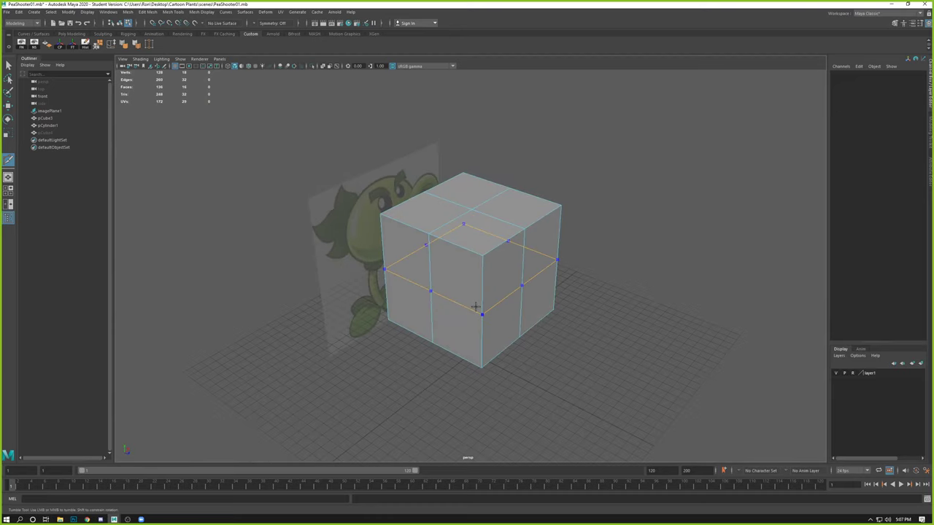
{"action": "left_click_drag", "start_coordinate": [575, 278], "coordinate": [484, 235], "text": "alt"}
{"action": "key", "text": "q"}
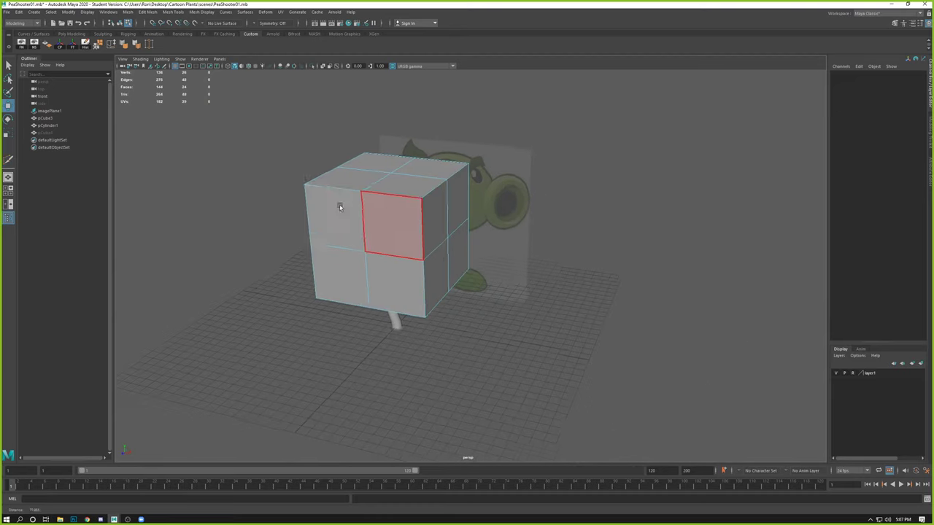
Step: Select the divided head cube as an object and display it with smooth preview
{"action": "scroll", "coordinate": [338, 202], "scroll_direction": "up", "scroll_amount": 3}
{"action": "right_click_drag", "start_coordinate": [359, 142], "coordinate": [374, 143]}
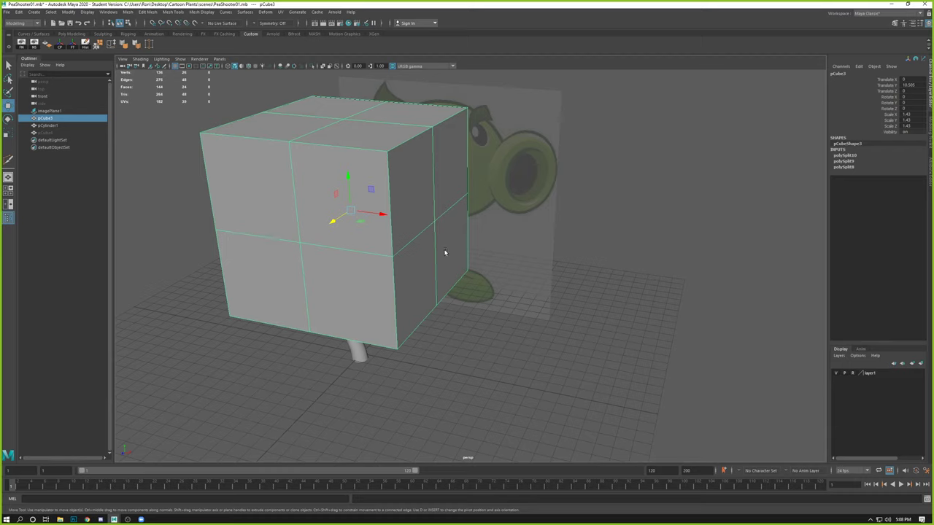
{"action": "key", "text": "3"}
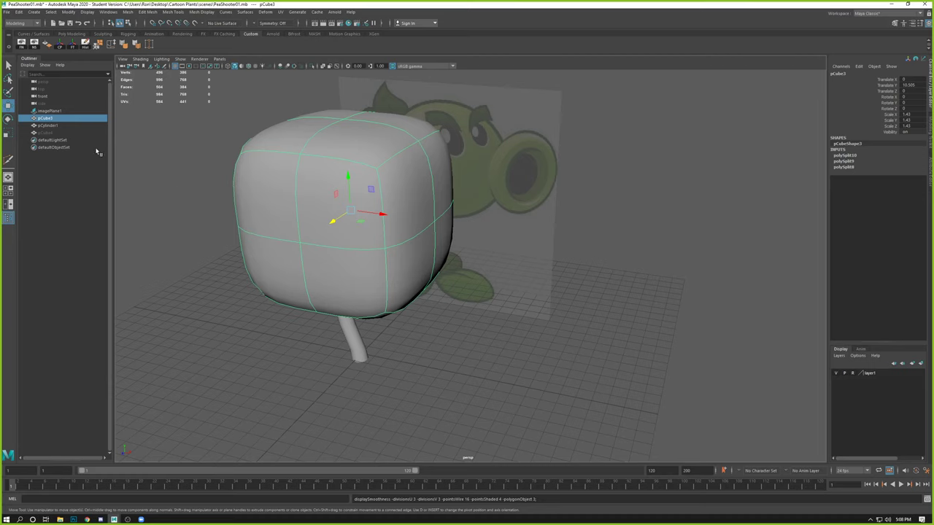
Step: Unhide the backup sphere and turn off smooth preview on the divided head cube
{"action": "left_click", "coordinate": [60, 134]}
{"action": "key", "text": "shift+h"}
{"action": "left_click_drag", "start_coordinate": [478, 173], "coordinate": [352, 183], "text": "alt"}
{"action": "left_click", "coordinate": [352, 183]}
{"action": "left_click_drag", "start_coordinate": [329, 220], "coordinate": [444, 271], "text": "alt"}
{"action": "key", "text": "1"}
{"action": "right_click_drag", "start_coordinate": [445, 270], "coordinate": [528, 263], "text": "alt"}
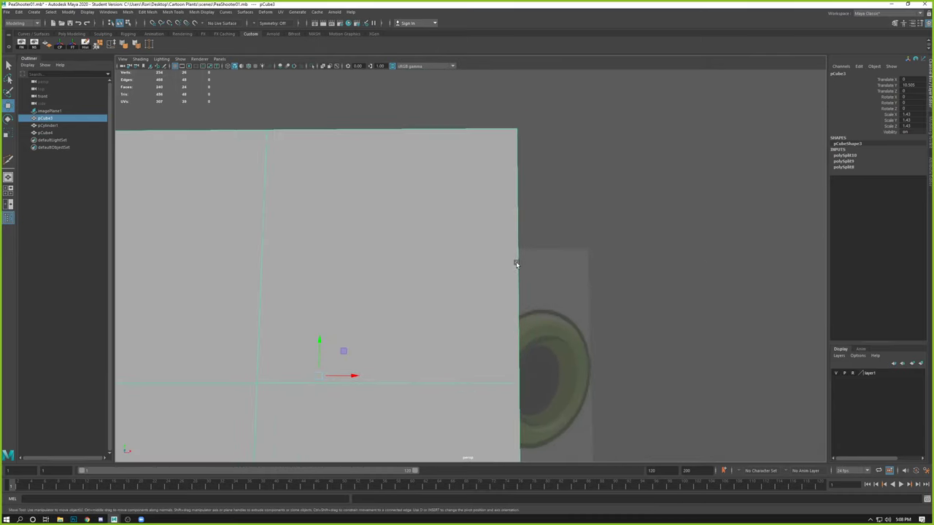
Step: Examine the divided cube's edges and faces, comparing its smoothed and unsmoothed display
{"action": "left_click_drag", "start_coordinate": [519, 292], "coordinate": [402, 284], "text": "alt"}
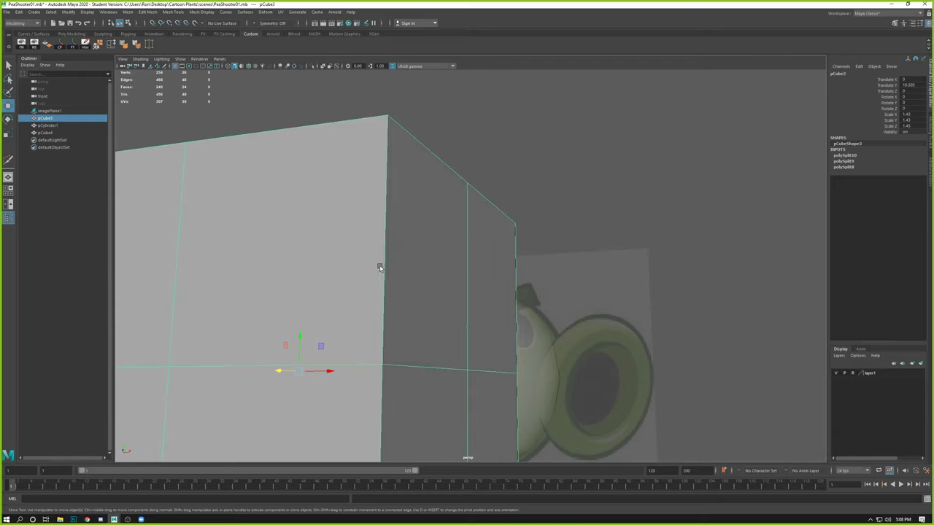
{"action": "left_click_drag", "start_coordinate": [397, 276], "coordinate": [516, 342], "text": "alt"}
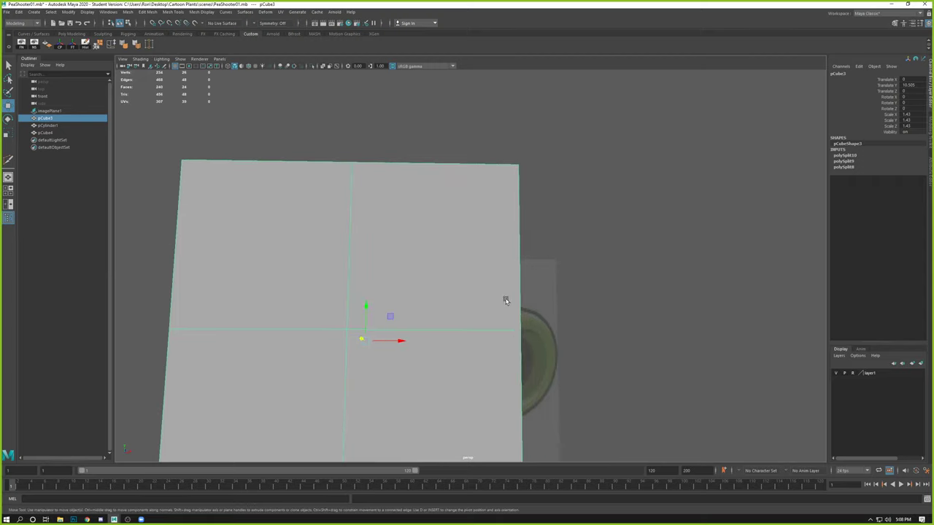
{"action": "left_click_drag", "start_coordinate": [500, 199], "coordinate": [469, 228], "text": "alt"}
{"action": "right_click_drag", "start_coordinate": [468, 228], "coordinate": [371, 200], "text": "alt"}
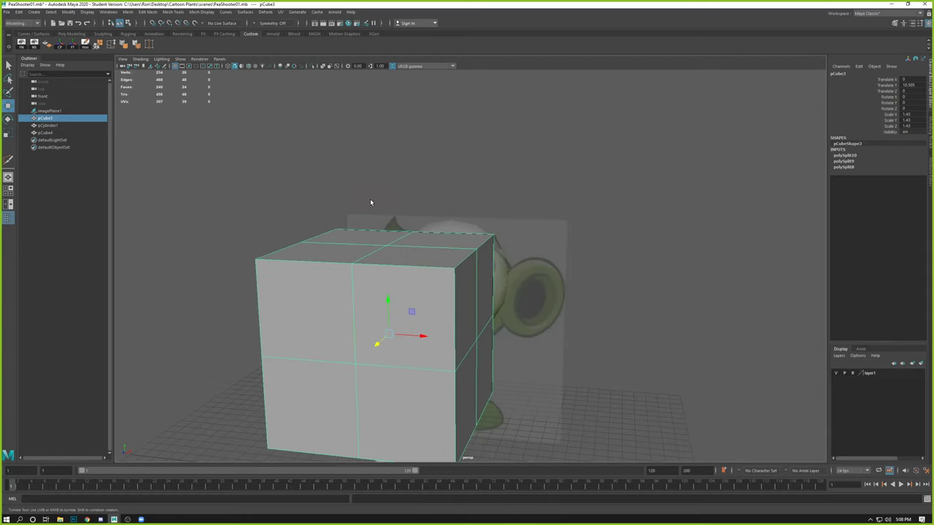
{"action": "key", "text": "3"}
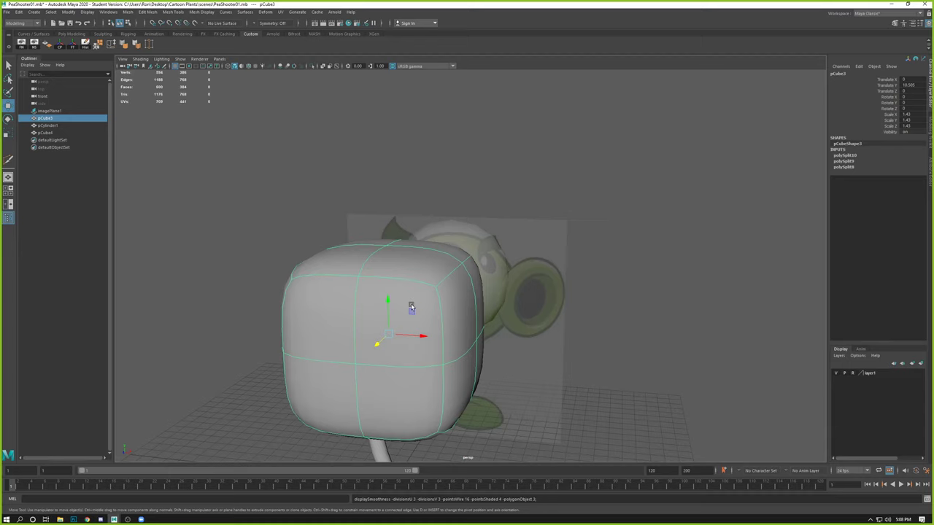
{"action": "key", "text": "1"}
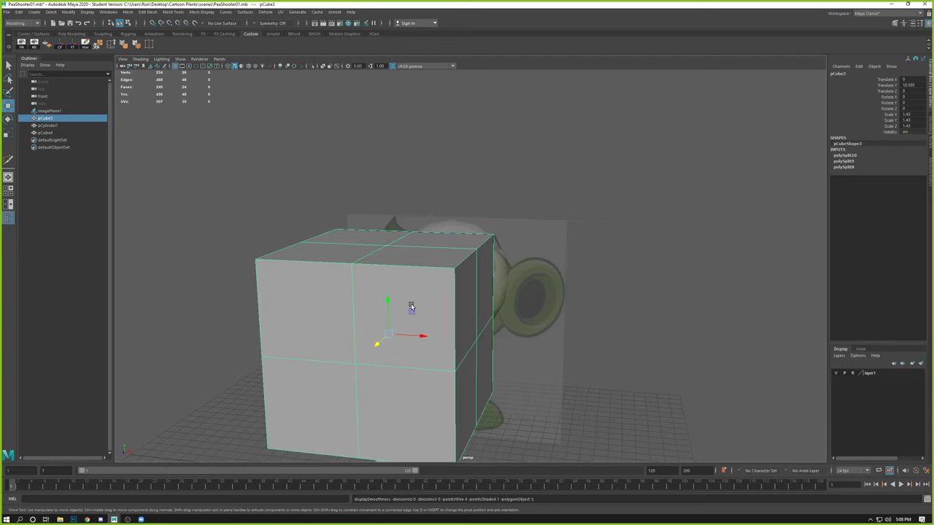
{"action": "right_click_drag", "start_coordinate": [411, 307], "coordinate": [372, 269], "text": "alt"}
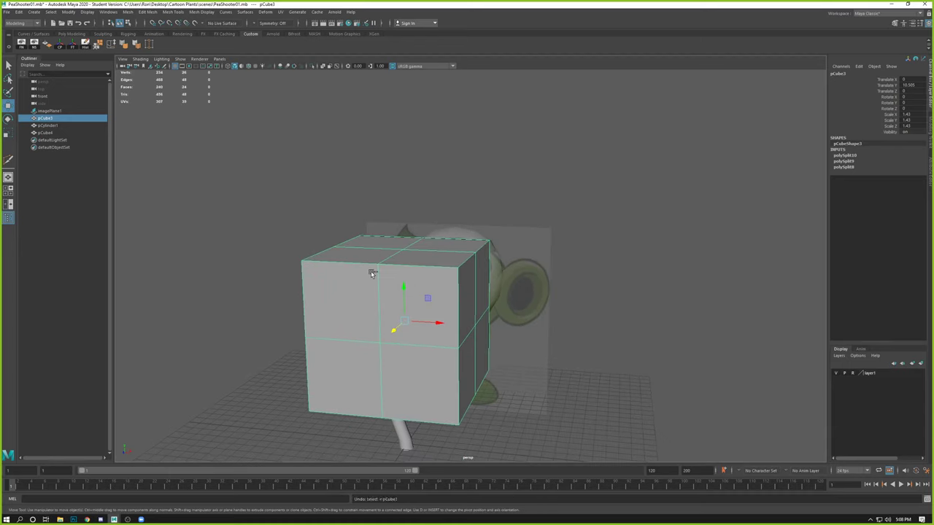
Step: Undo the unhiding of the backup sphere and the edge loops cut into the head cube
{"action": "key", "text": "ctrl+z"}
{"action": "key", "text": "ctrl+z"}
{"action": "key", "text": "ctrl+z"}
{"action": "key", "text": "ctrl+z"}
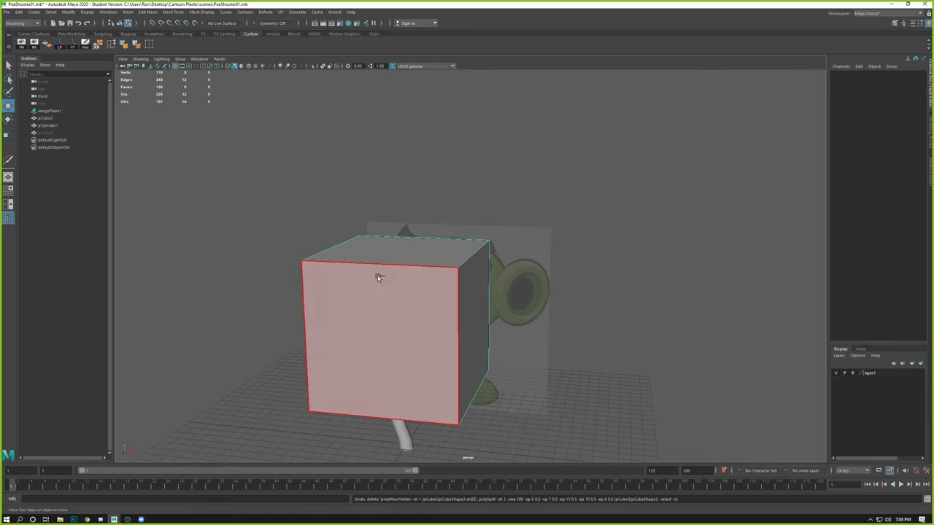
Step: Select the undivided head cube as an object and compare its smoothed and unsmoothed shape with the reference
{"action": "left_click_drag", "start_coordinate": [379, 277], "coordinate": [440, 279], "text": "alt"}
{"action": "right_click_drag", "start_coordinate": [446, 280], "coordinate": [472, 252]}
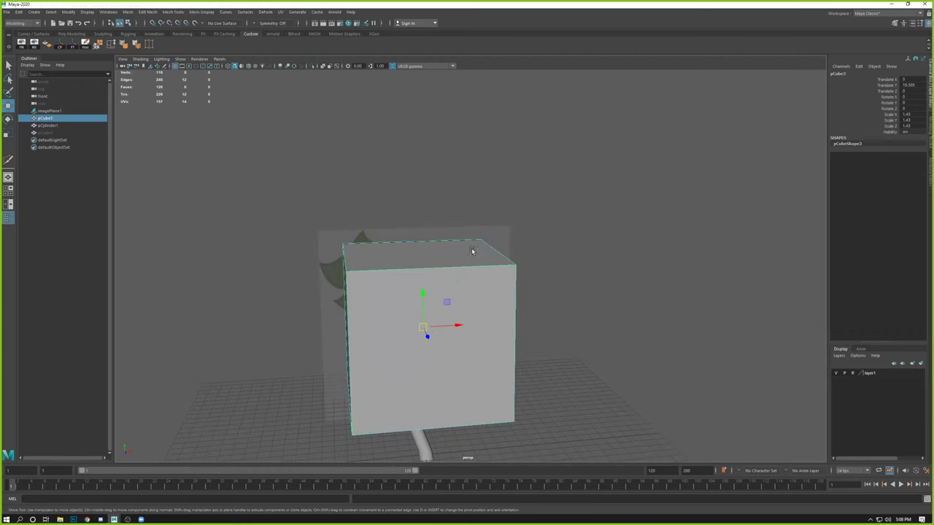
{"action": "left_click_drag", "start_coordinate": [435, 258], "coordinate": [416, 265], "text": "alt"}
{"action": "key", "text": "3"}
{"action": "middle_click_drag", "start_coordinate": [416, 266], "coordinate": [426, 204], "text": "alt"}
{"action": "right_click_drag", "start_coordinate": [425, 204], "coordinate": [498, 291], "text": "alt"}
{"action": "key", "text": "1"}
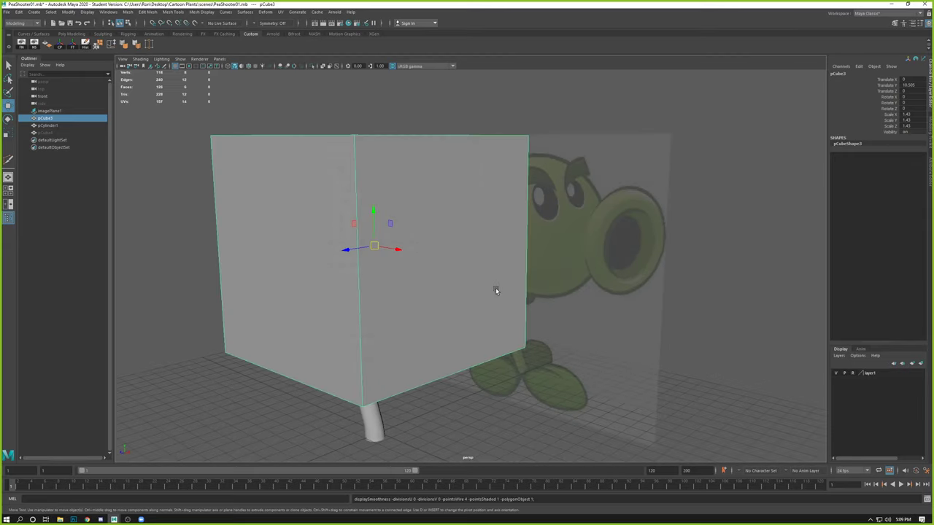
Step: Extrude the head cube's front face in smooth preview and scale the inner face down to about 0.267
{"action": "right_click_drag", "start_coordinate": [444, 211], "coordinate": [443, 223]}
{"action": "left_click", "coordinate": [443, 225]}
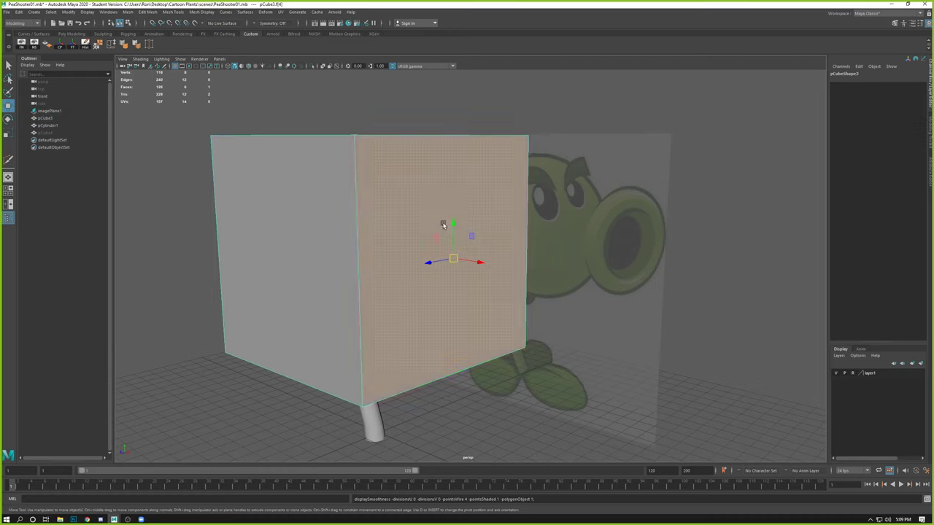
{"action": "scroll", "coordinate": [514, 265], "scroll_direction": "down", "scroll_amount": 5}
{"action": "key", "text": "3"}
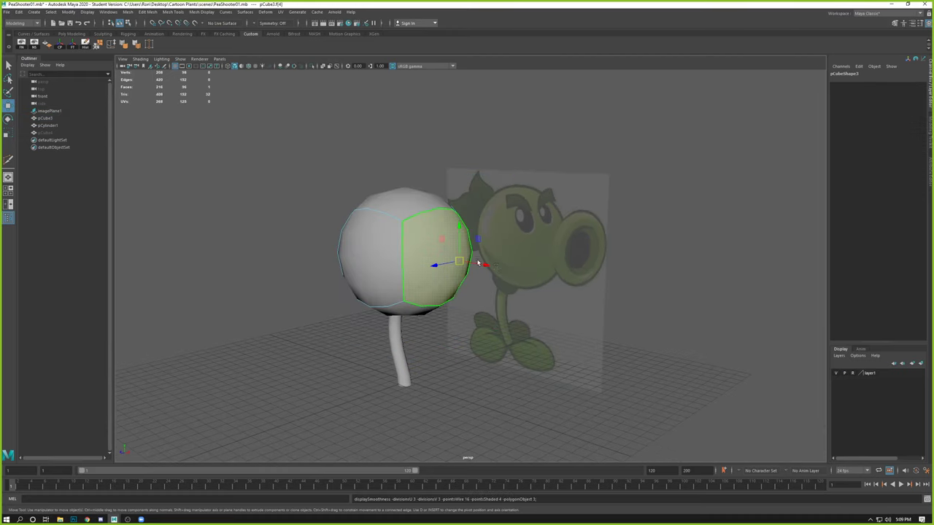
{"action": "left_click_drag", "start_coordinate": [479, 262], "coordinate": [497, 227], "text": "alt"}
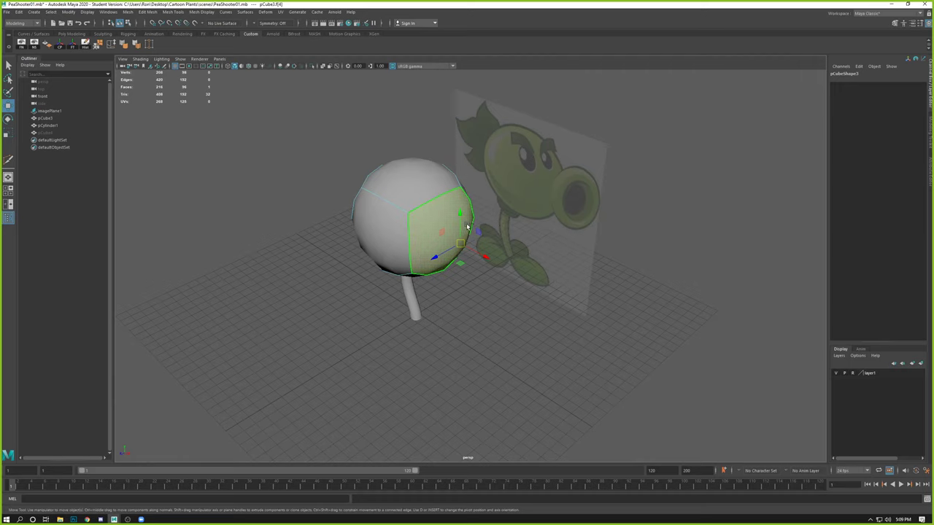
{"action": "key", "text": "ctrl+e"}
{"action": "left_click_drag", "start_coordinate": [467, 227], "coordinate": [470, 255], "text": "alt"}
{"action": "right_click_drag", "start_coordinate": [471, 255], "coordinate": [488, 305], "text": "alt"}
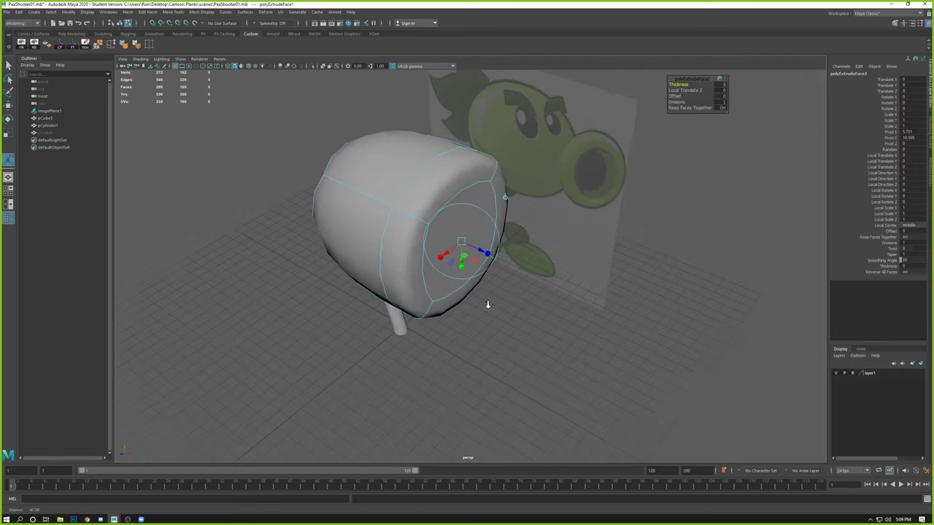
{"action": "left_click", "coordinate": [487, 253]}
{"action": "left_click_drag", "start_coordinate": [461, 240], "coordinate": [441, 240]}
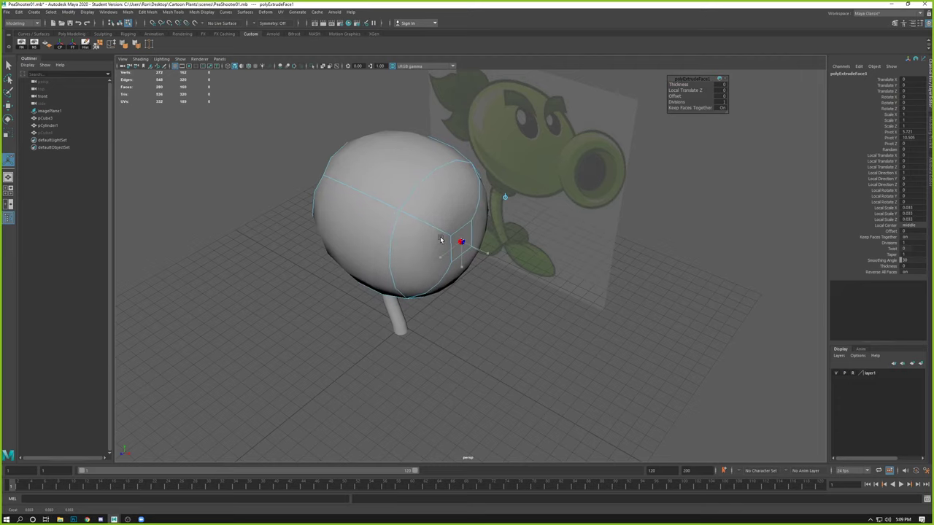
{"action": "middle_click_drag", "start_coordinate": [440, 239], "coordinate": [446, 241]}
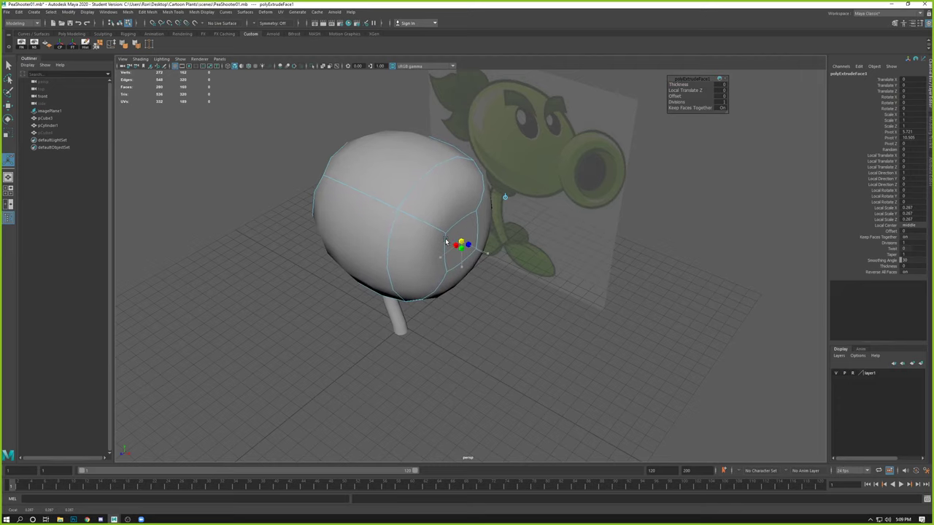
{"action": "left_click_drag", "start_coordinate": [446, 240], "coordinate": [474, 240], "text": "alt"}
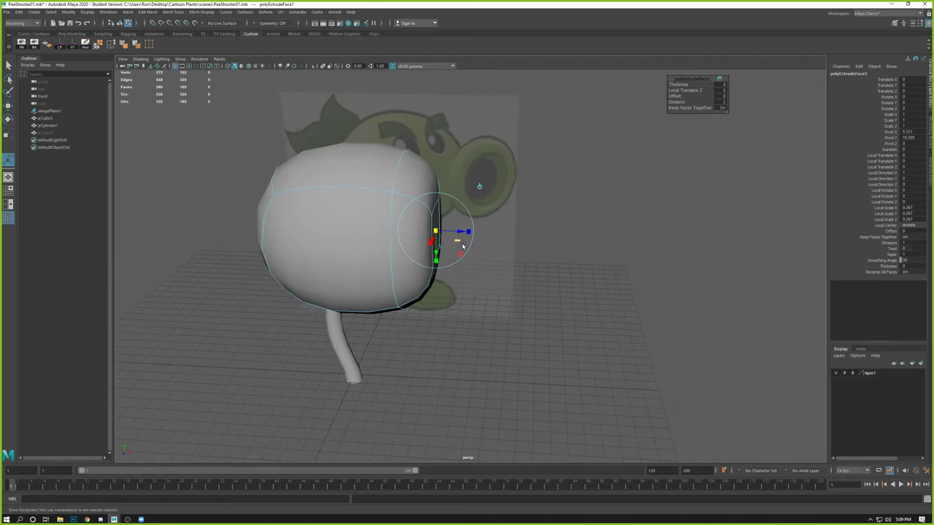
Step: Extrude the small front face outward as a neck, and extrude it again by about 0.884, flaring it to about 3.03 times its size
{"action": "left_click_drag", "start_coordinate": [495, 250], "coordinate": [488, 256], "text": "alt"}
{"action": "key", "text": "ctrl+e"}
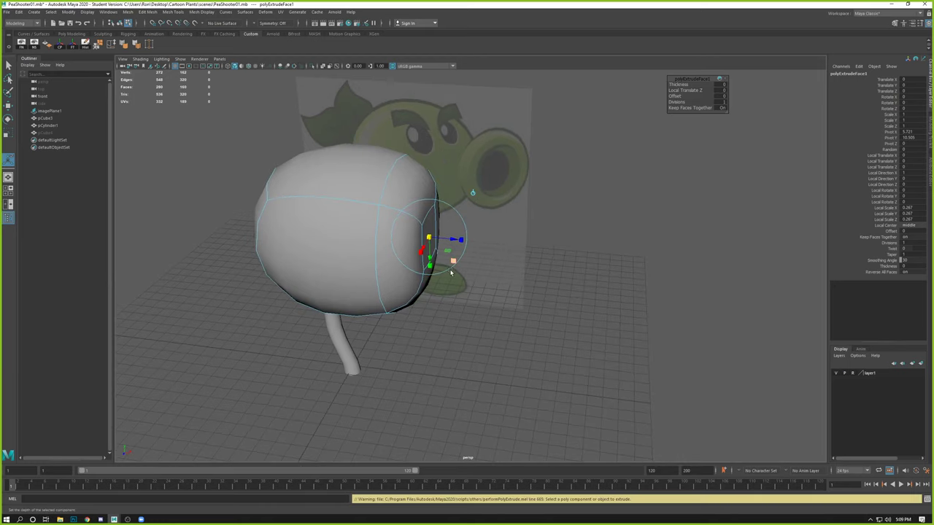
{"action": "right_click_drag", "start_coordinate": [450, 272], "coordinate": [456, 273], "text": "alt"}
{"action": "key", "text": "w"}
{"action": "left_click", "coordinate": [430, 225]}
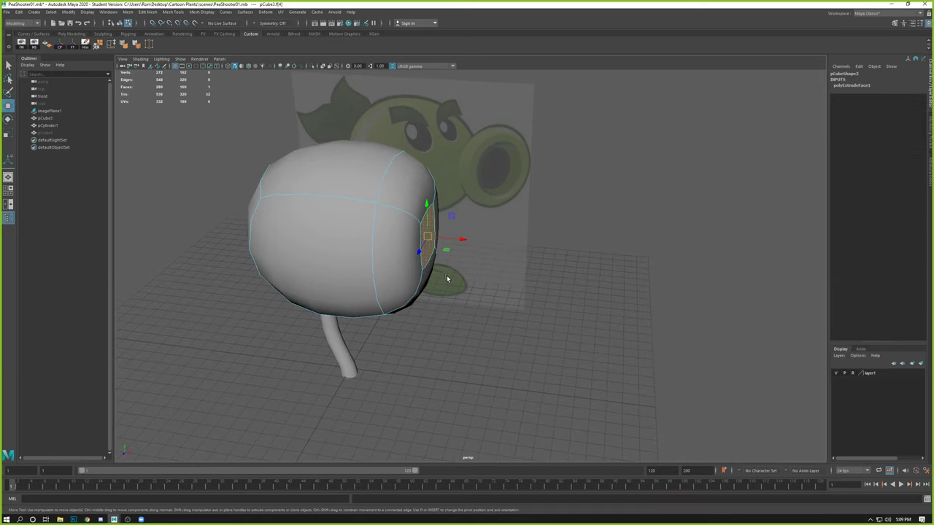
{"action": "key", "text": "ctrl+e"}
{"action": "mouse_move", "coordinate": [455, 240]}
{"action": "left_mouse_down"}
{"action": "mouse_move", "coordinate": [428, 252]}
{"action": "mouse_move", "coordinate": [439, 248]}
{"action": "left_mouse_up"}
{"action": "key", "text": "ctrl+e"}
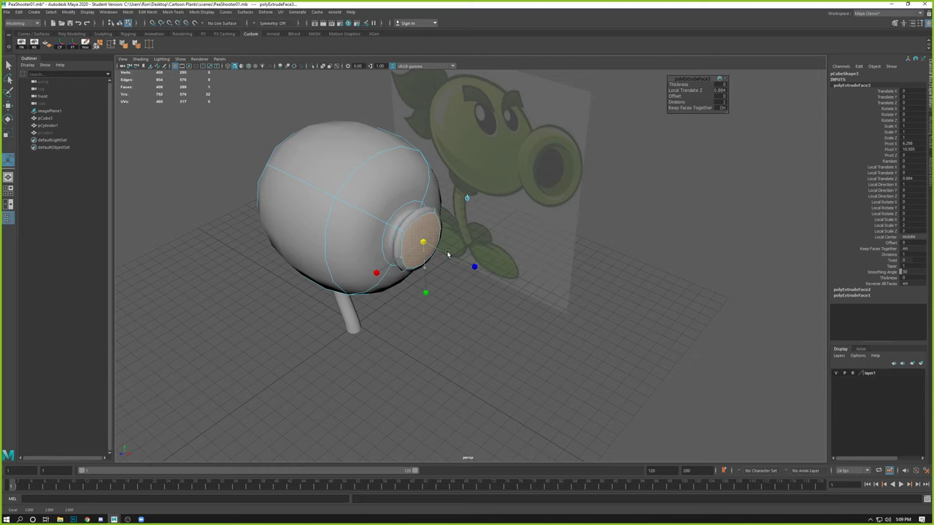
{"action": "mouse_move", "coordinate": [441, 250]}
{"action": "left_mouse_down", "text": "alt"}
{"action": "mouse_move", "coordinate": [452, 261]}
{"action": "mouse_move", "coordinate": [484, 253]}
{"action": "mouse_move", "coordinate": [484, 244]}
{"action": "mouse_move", "coordinate": [464, 252]}
{"action": "mouse_move", "coordinate": [444, 241]}
{"action": "left_mouse_up", "text": "alt"}
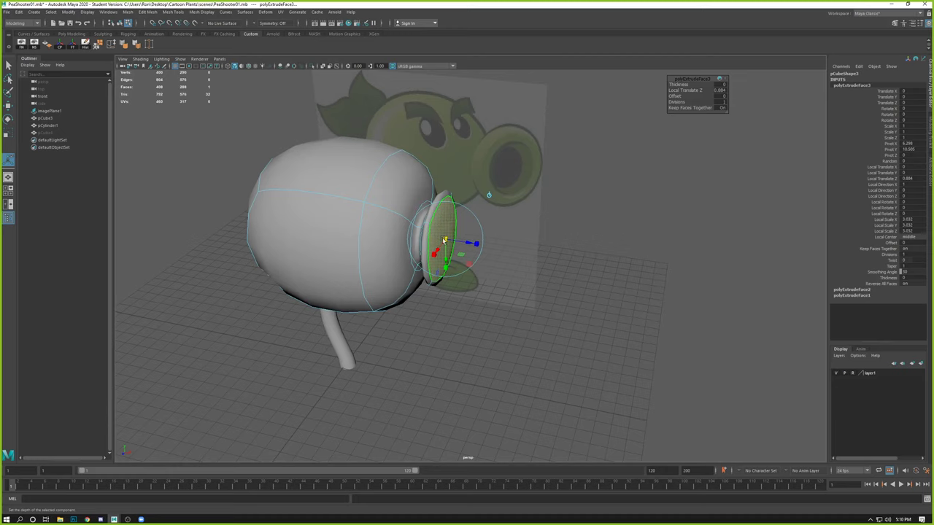
Step: Extrude the flared face forward by about 3.174 as the mouthpiece, and scale its end face down to about 0.8
{"action": "left_click_drag", "start_coordinate": [480, 273], "coordinate": [518, 243], "text": "alt"}
{"action": "key", "text": "ctrl+e"}
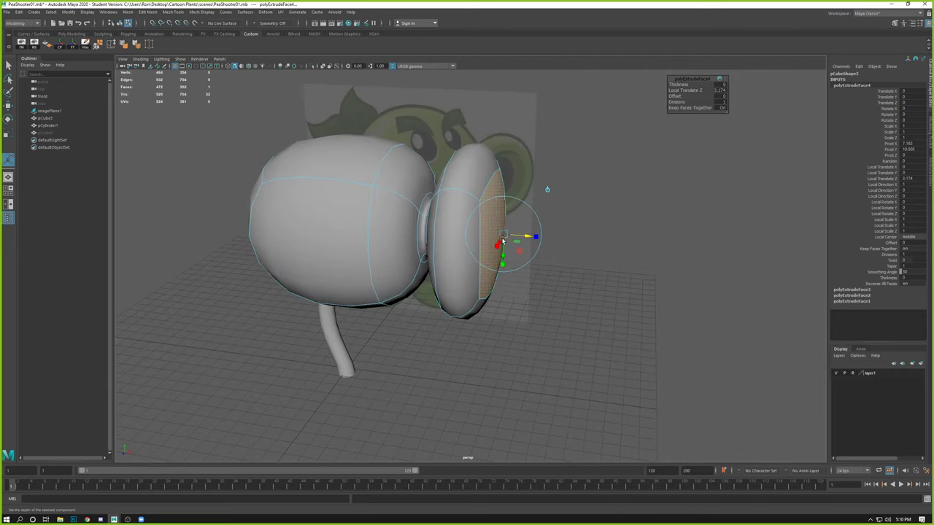
{"action": "left_click", "coordinate": [536, 237]}
{"action": "left_click_drag", "start_coordinate": [504, 235], "coordinate": [612, 270]}
{"action": "key", "text": "1"}
{"action": "mouse_move", "coordinate": [527, 203]}
{"action": "left_mouse_down", "text": "alt"}
{"action": "mouse_move", "coordinate": [544, 212]}
{"action": "mouse_move", "coordinate": [521, 210]}
{"action": "left_mouse_up", "text": "alt"}
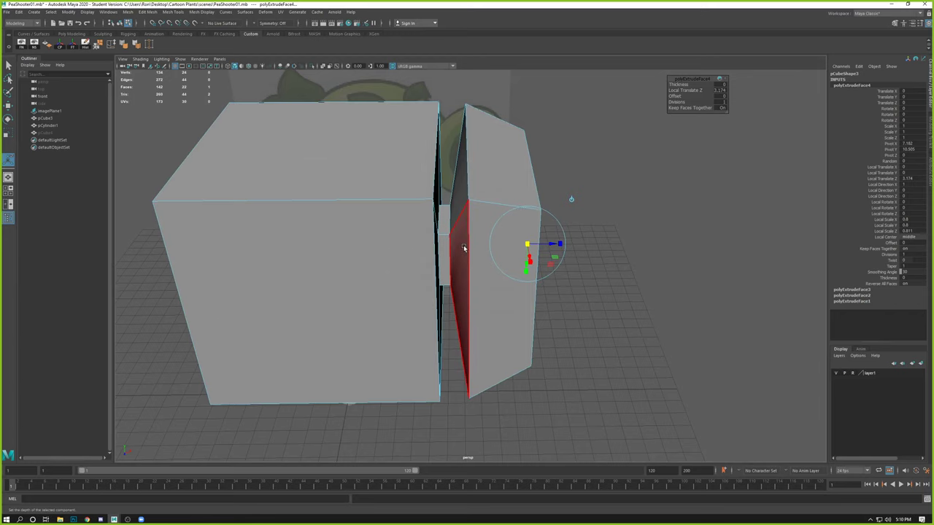
{"action": "key", "text": "3"}
{"action": "left_click_drag", "start_coordinate": [522, 252], "coordinate": [541, 265], "text": "alt"}
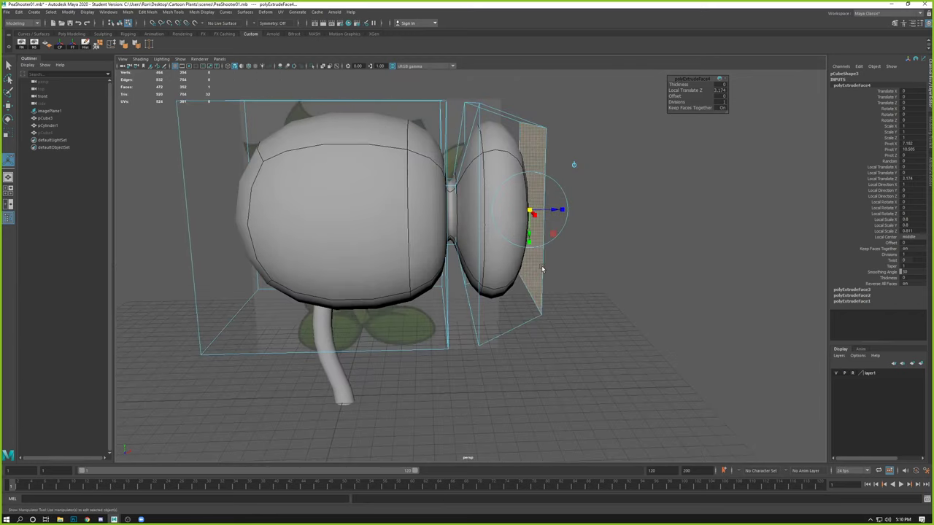
{"action": "left_click_drag", "start_coordinate": [619, 254], "coordinate": [514, 265], "text": "alt"}
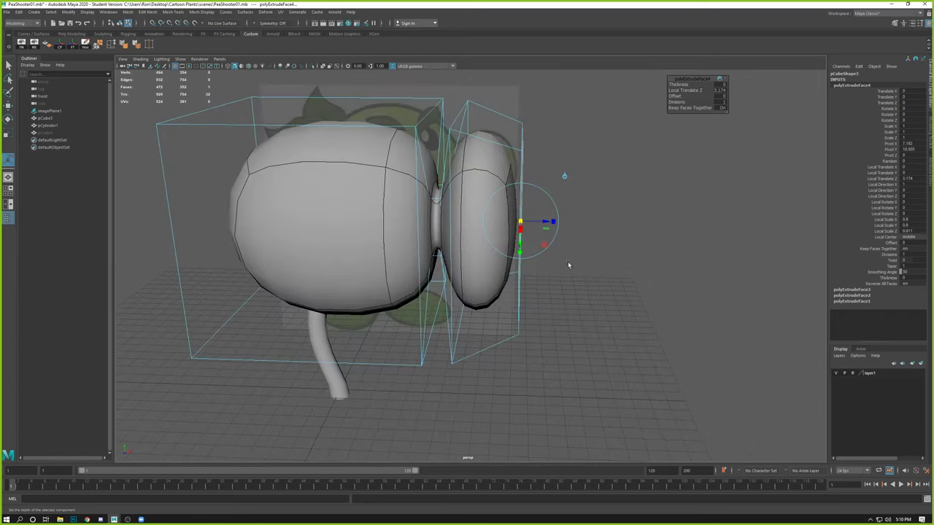
Step: Select the edge loop around the neck between head and mouthpiece and scale it up to thicken the neck
{"action": "right_click", "coordinate": [434, 254]}
{"action": "left_click", "coordinate": [431, 273]}
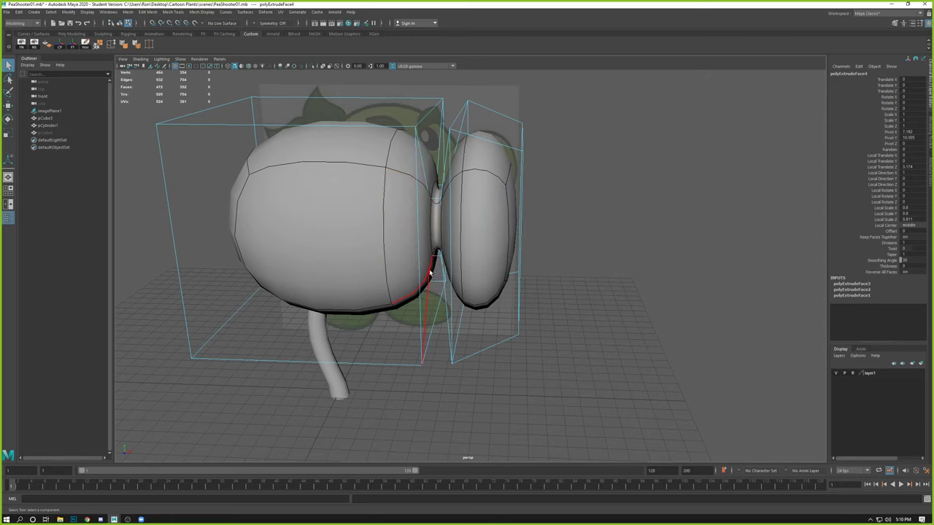
{"action": "left_click_drag", "start_coordinate": [430, 273], "coordinate": [472, 290], "text": "alt"}
{"action": "key", "text": "1"}
{"action": "double_click", "coordinate": [423, 221]}
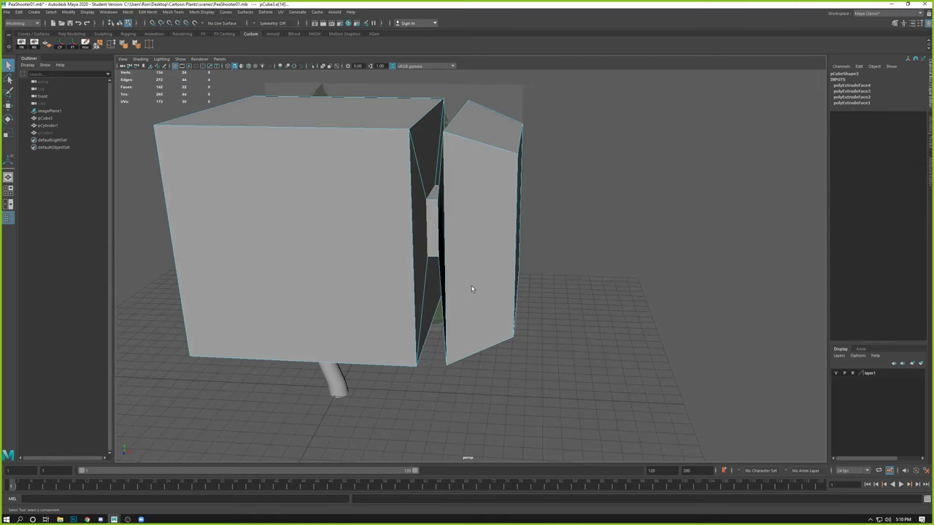
{"action": "key", "text": "3"}
{"action": "key", "text": "r"}
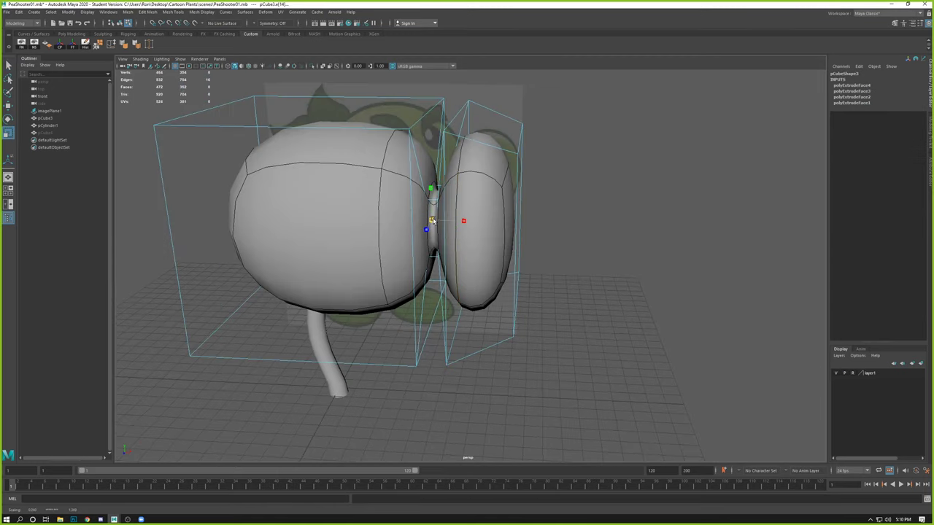
{"action": "left_click_drag", "start_coordinate": [432, 220], "coordinate": [472, 232], "text": "alt"}
Step: Move the mouthpiece's rear edge loop along X toward the head
{"action": "key", "text": "1"}
{"action": "key", "text": "3"}
{"action": "key", "text": "w"}
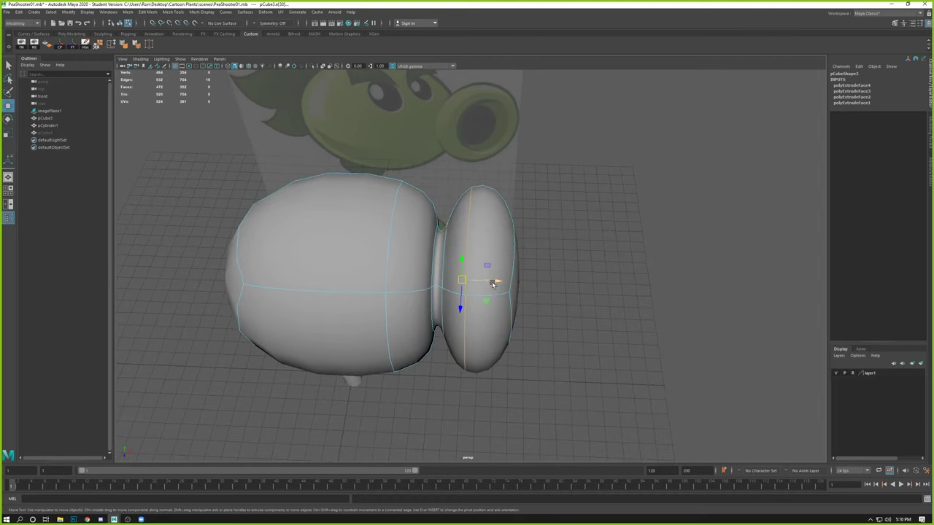
{"action": "left_click_drag", "start_coordinate": [495, 281], "coordinate": [478, 278]}
Step: Select the mouthpiece's front face and scale it up uniformly in smooth preview to widen the opening
{"action": "left_click_drag", "start_coordinate": [533, 295], "coordinate": [482, 273], "text": "alt"}
{"action": "key", "text": "1"}
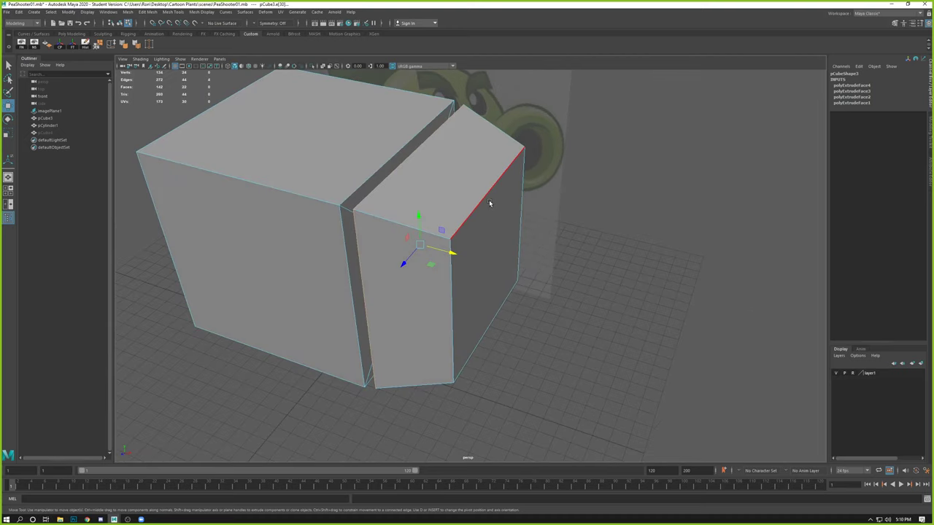
{"action": "left_click", "coordinate": [489, 202]}
{"action": "right_click_drag", "start_coordinate": [470, 267], "coordinate": [473, 284]}
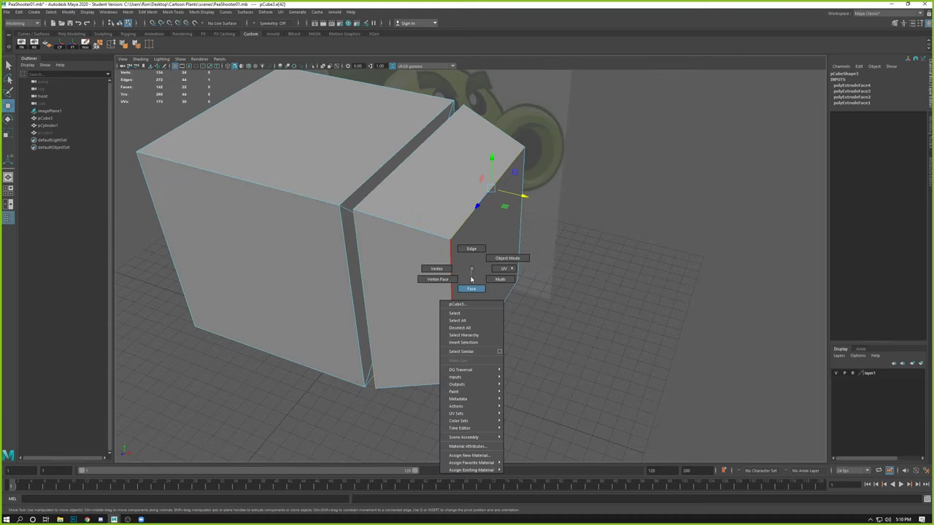
{"action": "left_click", "coordinate": [472, 270]}
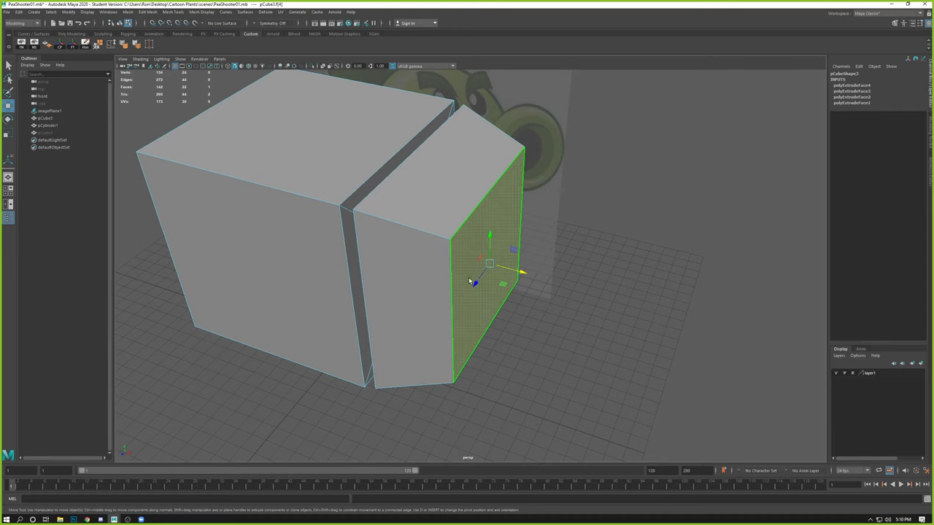
{"action": "key", "text": "3"}
{"action": "key", "text": "r"}
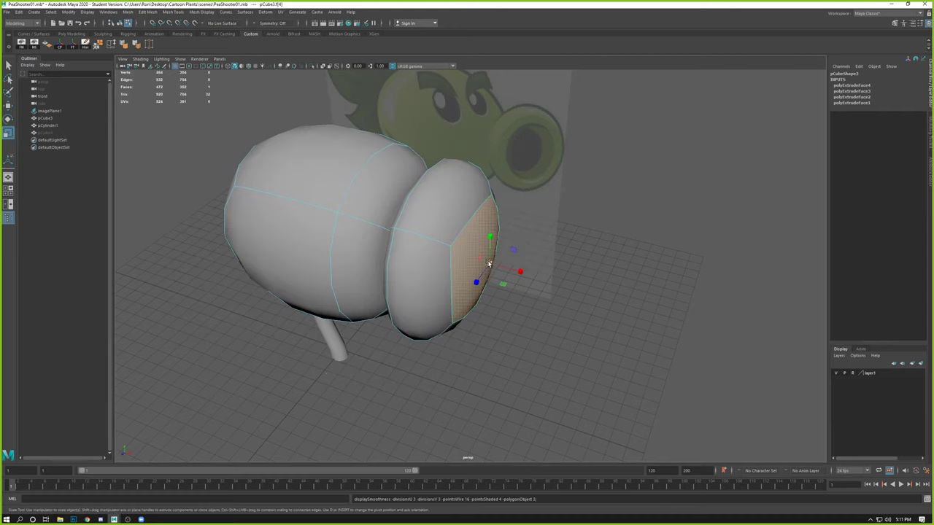
{"action": "left_click_drag", "start_coordinate": [488, 264], "coordinate": [476, 222]}
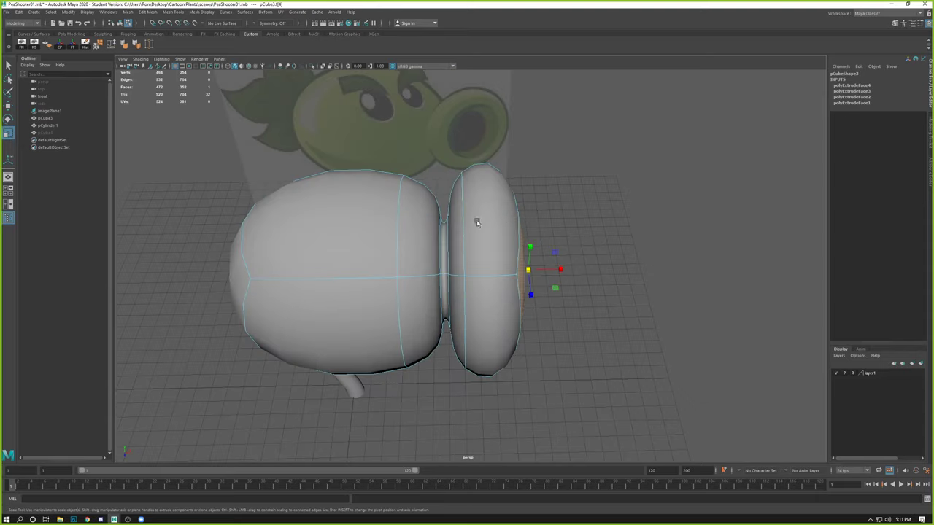
{"action": "left_click_drag", "start_coordinate": [497, 272], "coordinate": [481, 241], "text": "alt"}
{"action": "left_click", "coordinate": [482, 227]}
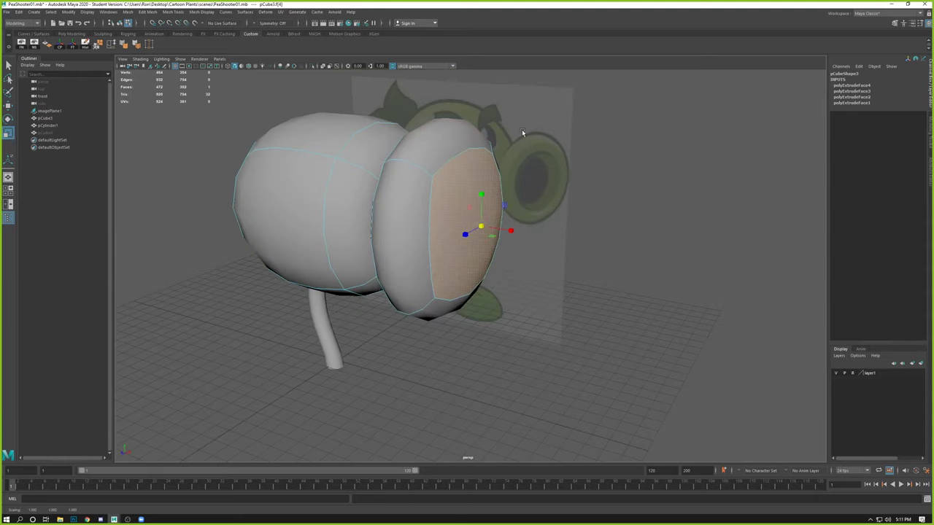
{"action": "left_click_drag", "start_coordinate": [502, 195], "coordinate": [491, 161], "text": "alt"}
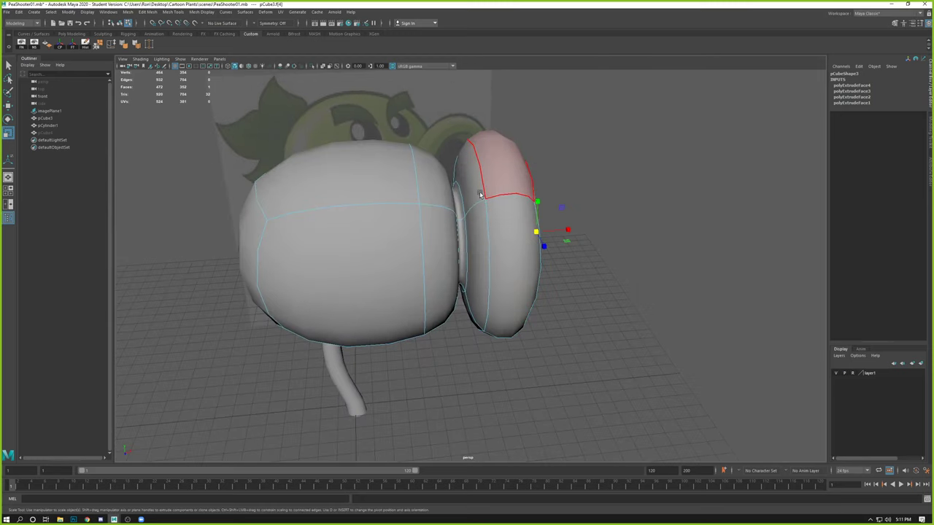
{"action": "left_click_drag", "start_coordinate": [538, 285], "coordinate": [545, 291], "text": "alt"}
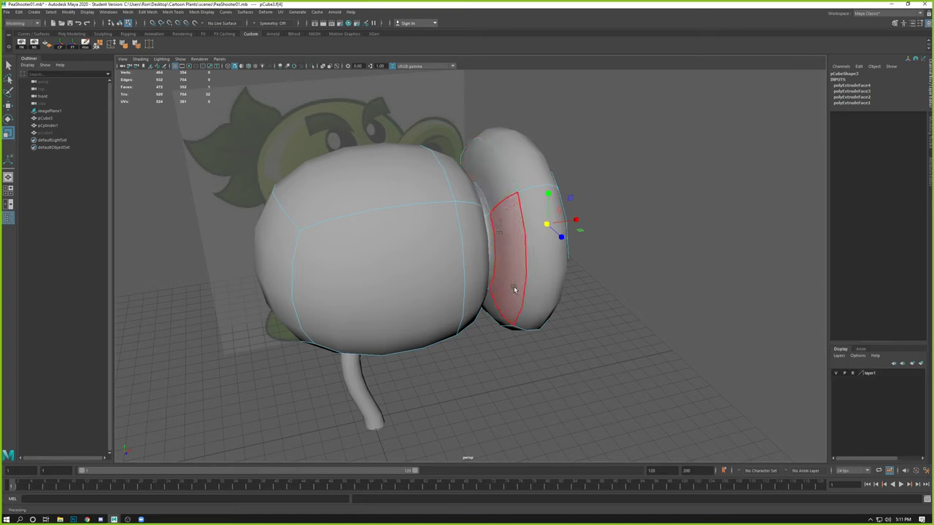
{"action": "key", "text": "ctrl+shift+x"}
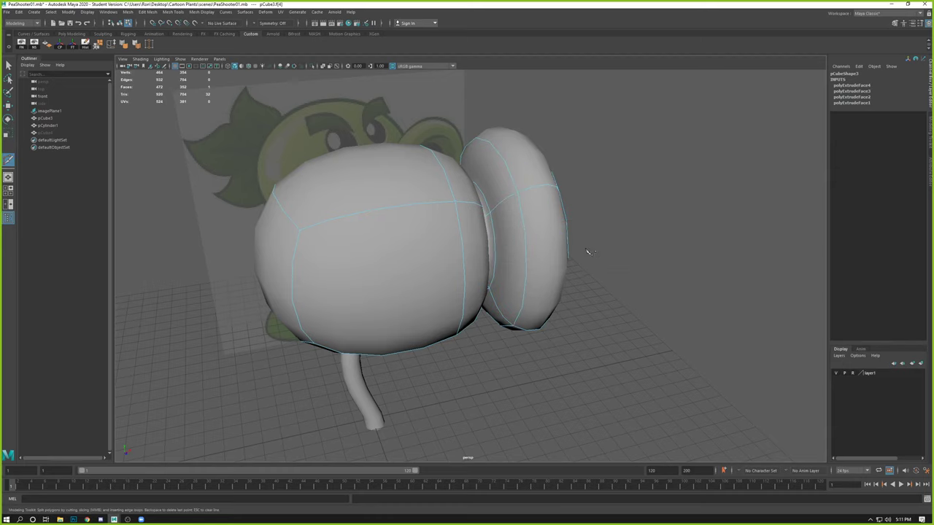
{"action": "left_click_drag", "start_coordinate": [589, 252], "coordinate": [510, 263], "text": "alt"}
{"action": "key", "text": "w"}
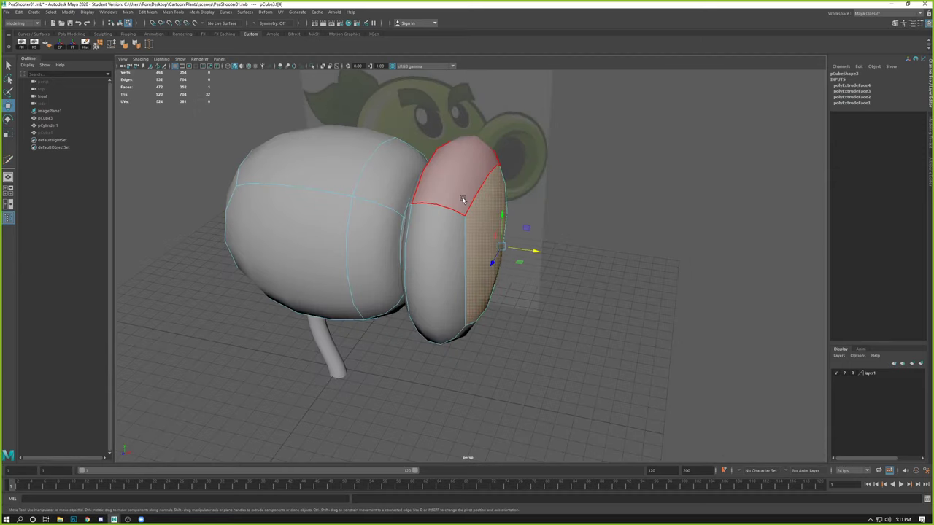
{"action": "right_click_drag", "start_coordinate": [463, 199], "coordinate": [492, 187]}
{"action": "left_click", "coordinate": [551, 241]}
{"action": "left_click_drag", "start_coordinate": [552, 242], "coordinate": [548, 237], "text": "alt"}
{"action": "left_click", "coordinate": [489, 240]}
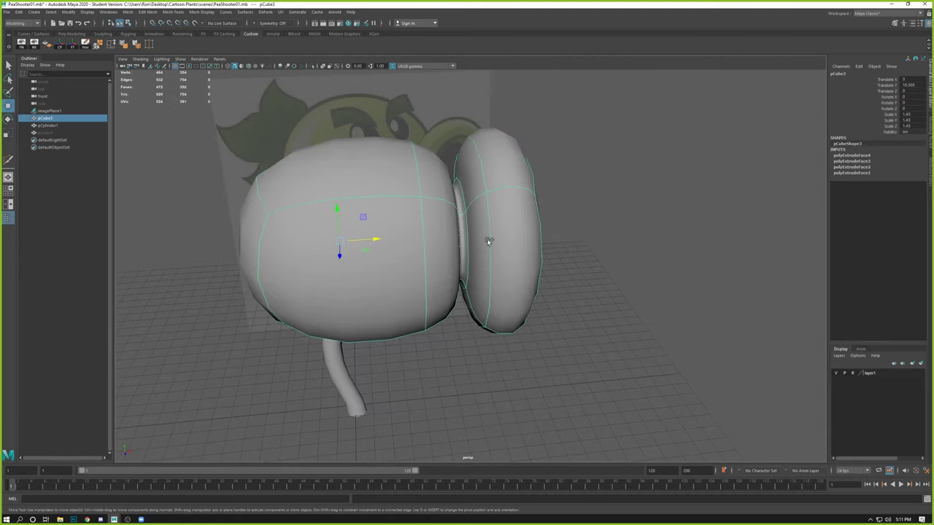
{"action": "key", "text": "ctrl+shift+s"}
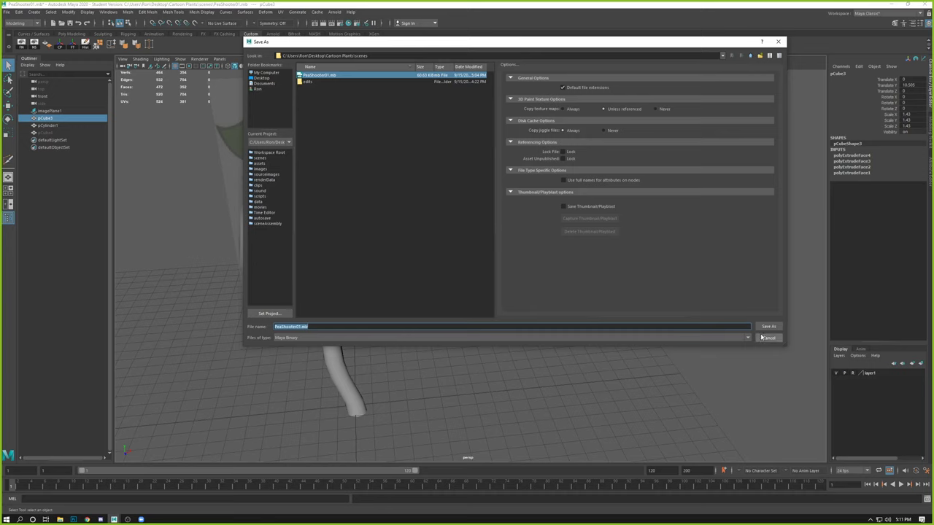
{"action": "left_click", "coordinate": [764, 337]}
{"action": "left_click", "coordinate": [690, 317]}
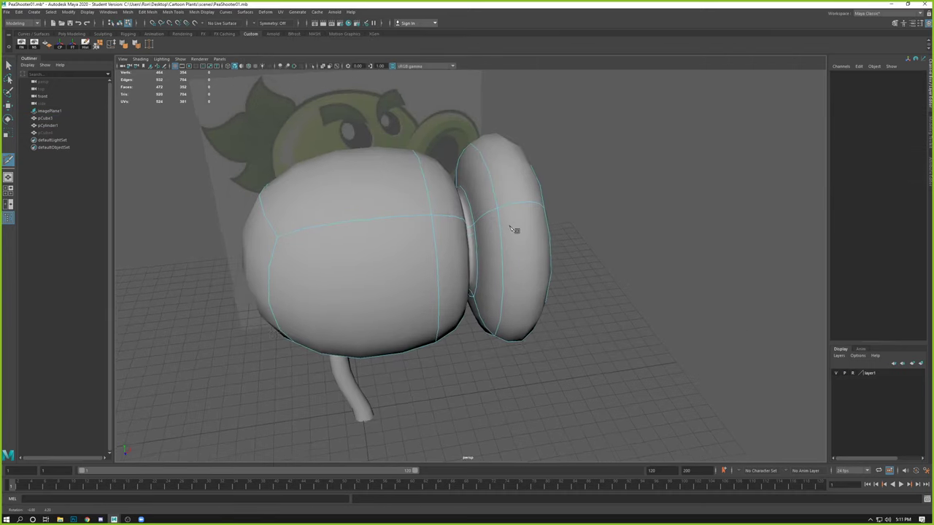
Step: Insert an edge loop on the mouthpiece's rear side near the neck with Multi-Cut, and scale the new loop
{"action": "left_click_drag", "start_coordinate": [511, 229], "coordinate": [483, 202], "text": "alt"}
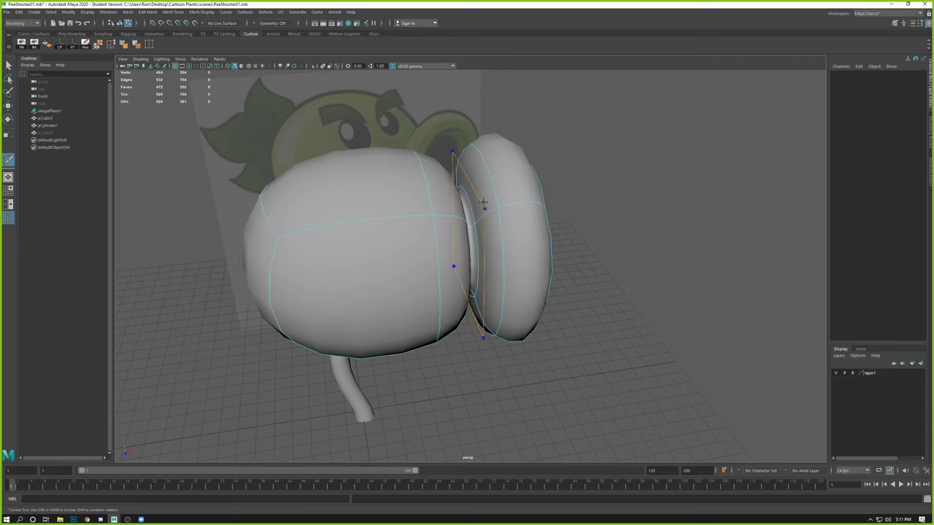
{"action": "left_click", "coordinate": [487, 200], "text": "ctrl"}
{"action": "key", "text": "w"}
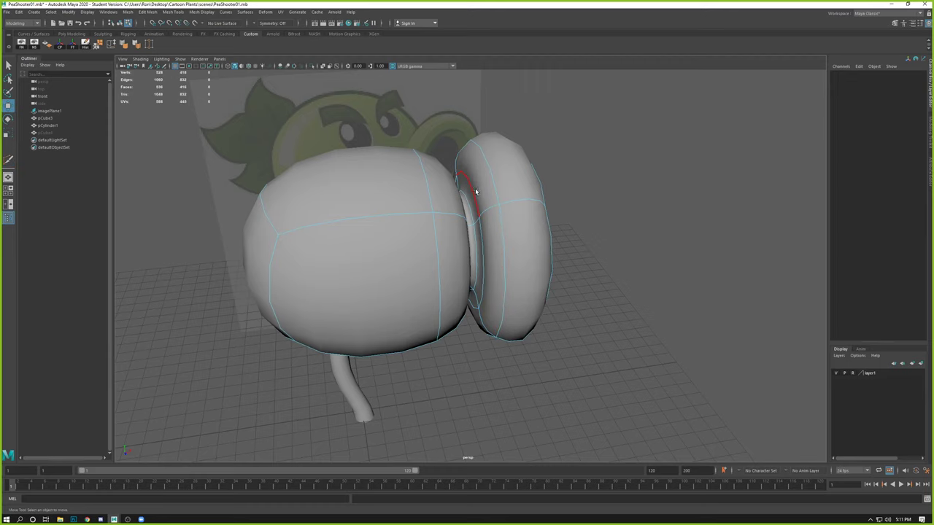
{"action": "double_click", "coordinate": [473, 191]}
{"action": "key", "text": "r"}
{"action": "mouse_move", "coordinate": [470, 239]}
{"action": "left_mouse_down"}
{"action": "mouse_move", "coordinate": [506, 214]}
{"action": "mouse_move", "coordinate": [516, 221]}
{"action": "mouse_move", "coordinate": [483, 227]}
{"action": "left_mouse_up"}
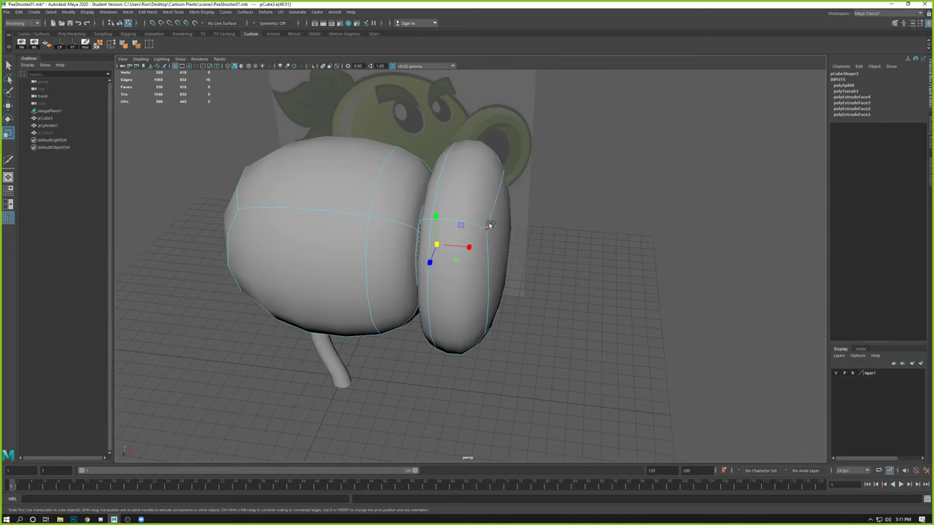
Step: Insert an edge loop around the mouthpiece's outer side near its front rim with Multi-Cut
{"action": "key", "text": "ctrl+shift+x"}
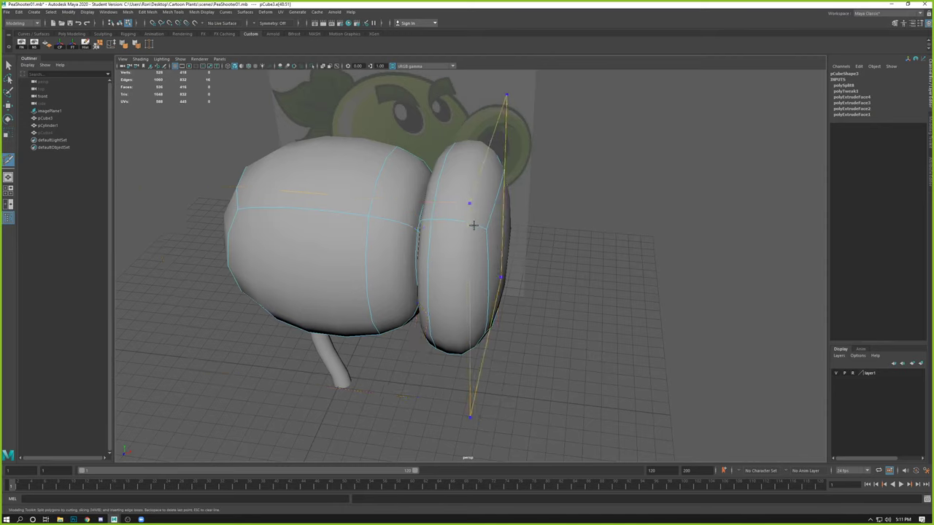
{"action": "left_click", "coordinate": [474, 225]}
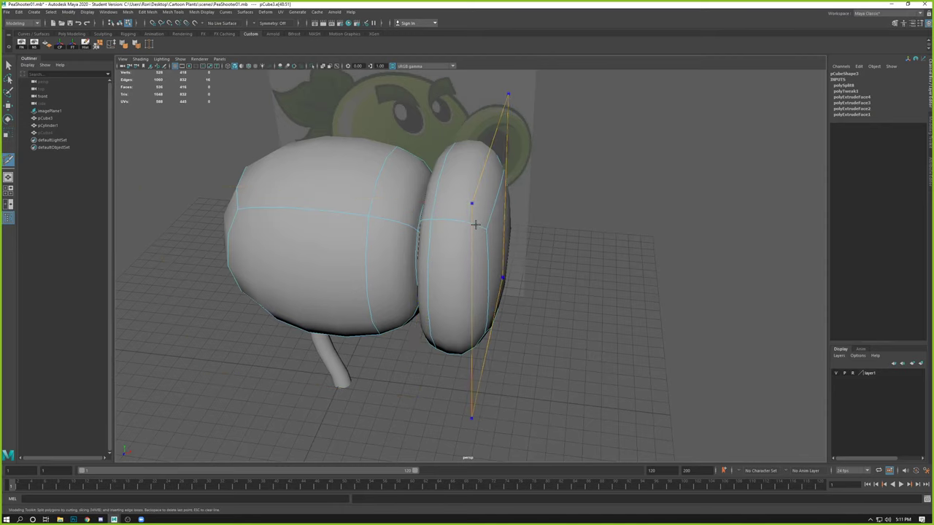
{"action": "left_click", "coordinate": [475, 225], "text": "ctrl"}
{"action": "left_click_drag", "start_coordinate": [581, 281], "coordinate": [552, 262], "text": "alt"}
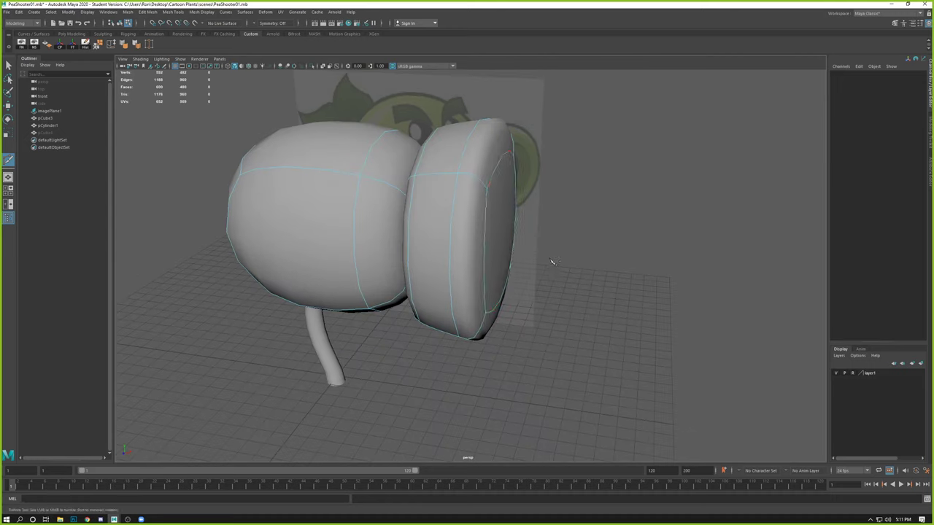
Step: Select the edge loop behind the mouthpiece's front rim and scale it down uniformly
{"action": "key", "text": "w"}
{"action": "double_click", "coordinate": [484, 188]}
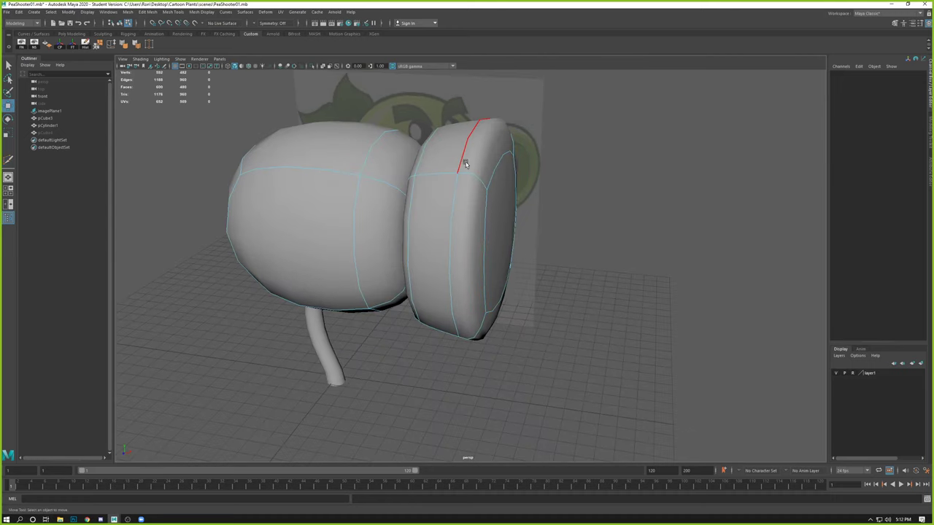
{"action": "key", "text": "r"}
{"action": "left_click_drag", "start_coordinate": [483, 230], "coordinate": [446, 213]}
Step: Scale down the mouthpiece's front face and reposition it along X
{"action": "left_click", "coordinate": [496, 191]}
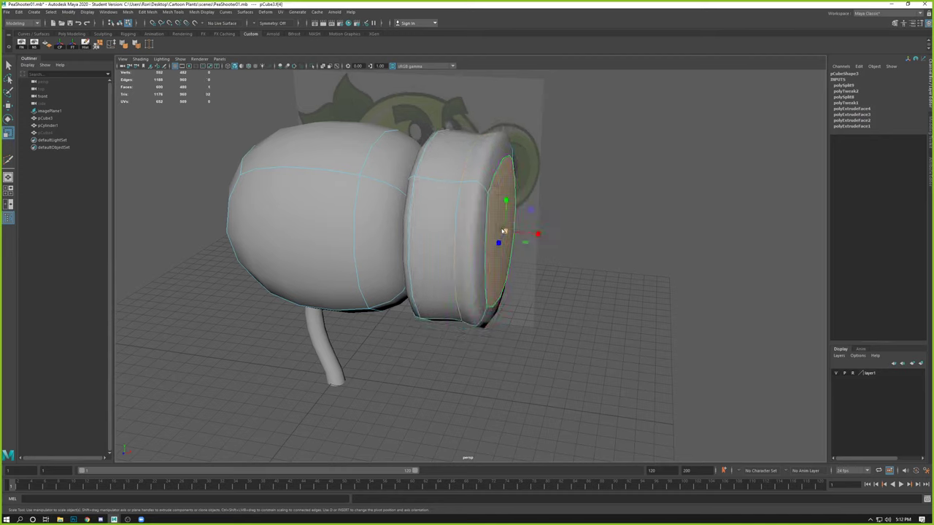
{"action": "left_click_drag", "start_coordinate": [502, 232], "coordinate": [436, 212]}
{"action": "key", "text": "w"}
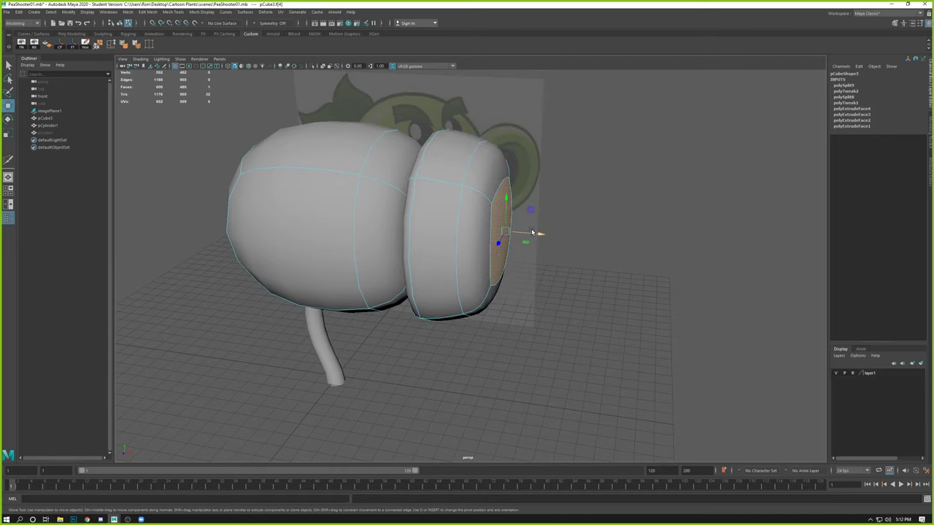
{"action": "left_click_drag", "start_coordinate": [538, 233], "coordinate": [496, 285]}
Step: Select the mouthpiece's four outer side faces in the unsmoothed view and scale them down uniformly in smooth preview
{"action": "left_click", "coordinate": [498, 201]}
{"action": "key", "text": "1"}
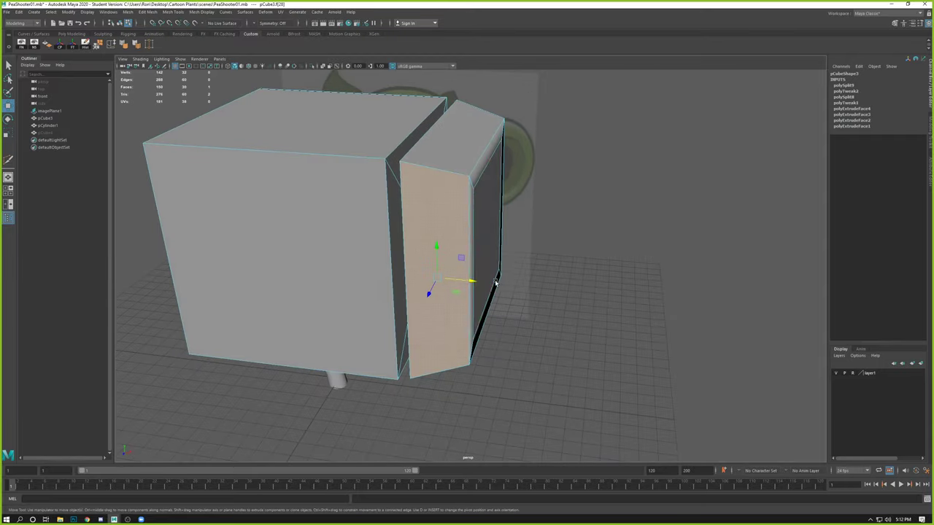
{"action": "left_click", "coordinate": [456, 158], "text": "shift"}
{"action": "left_click_drag", "start_coordinate": [456, 157], "coordinate": [386, 189], "text": "alt"}
{"action": "left_click", "coordinate": [483, 202], "text": "shift"}
{"action": "left_click_drag", "start_coordinate": [448, 246], "coordinate": [514, 240], "text": "alt"}
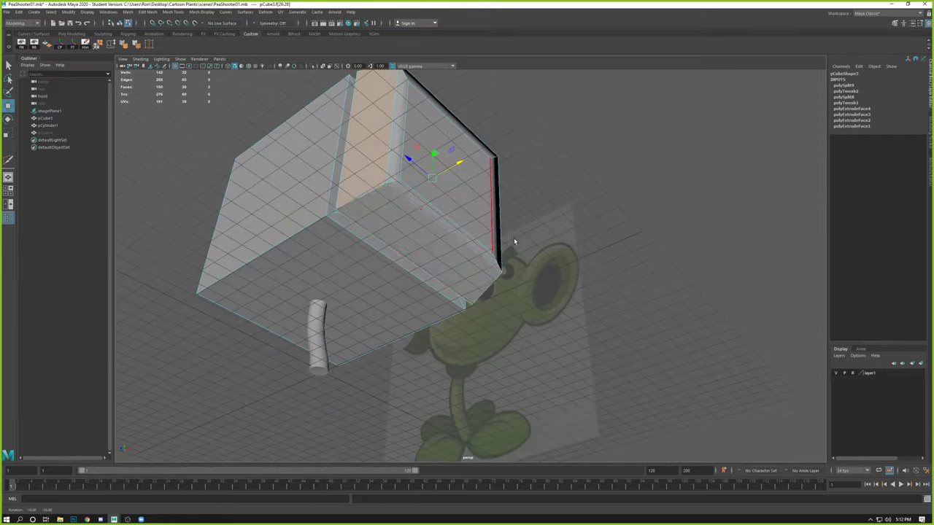
{"action": "left_click", "coordinate": [433, 241], "text": "shift"}
{"action": "left_click_drag", "start_coordinate": [434, 241], "coordinate": [508, 271], "text": "alt"}
{"action": "left_click_drag", "start_coordinate": [549, 88], "coordinate": [466, 380]}
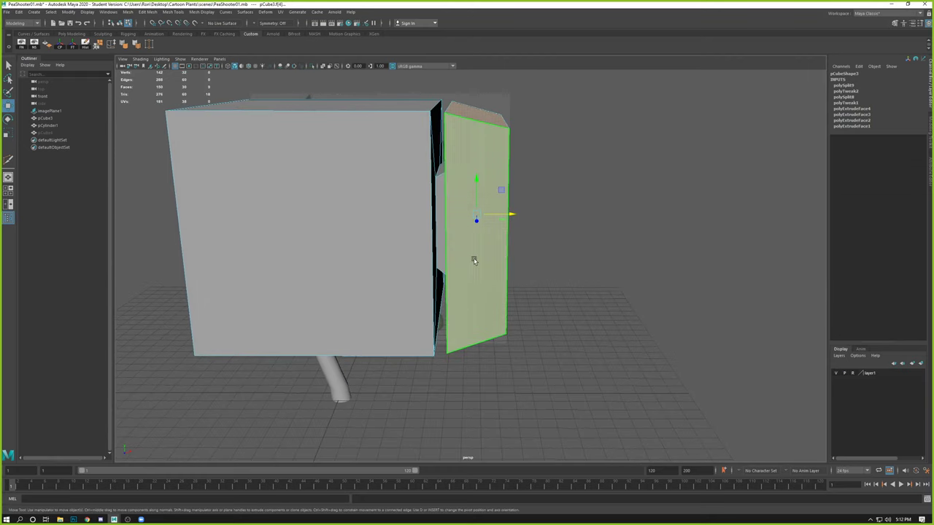
{"action": "key", "text": "3"}
{"action": "key", "text": "r"}
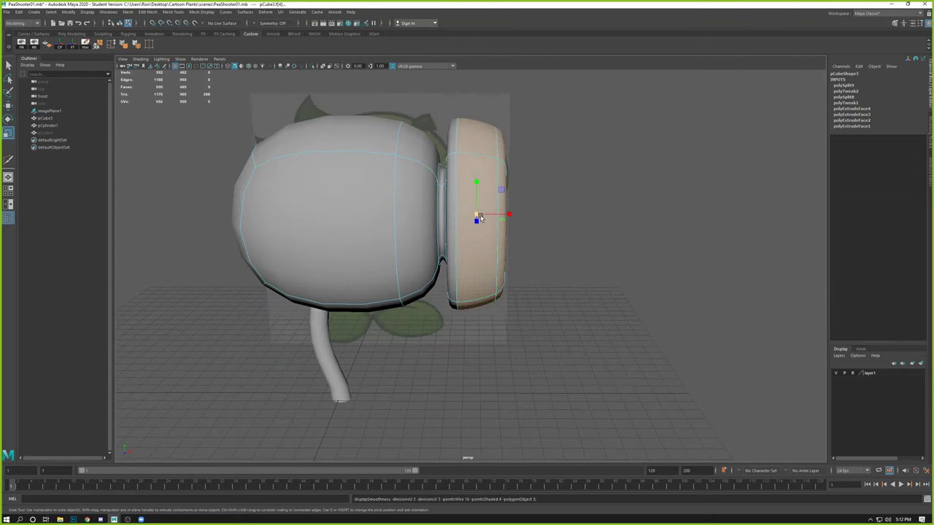
{"action": "left_click_drag", "start_coordinate": [475, 214], "coordinate": [502, 188]}
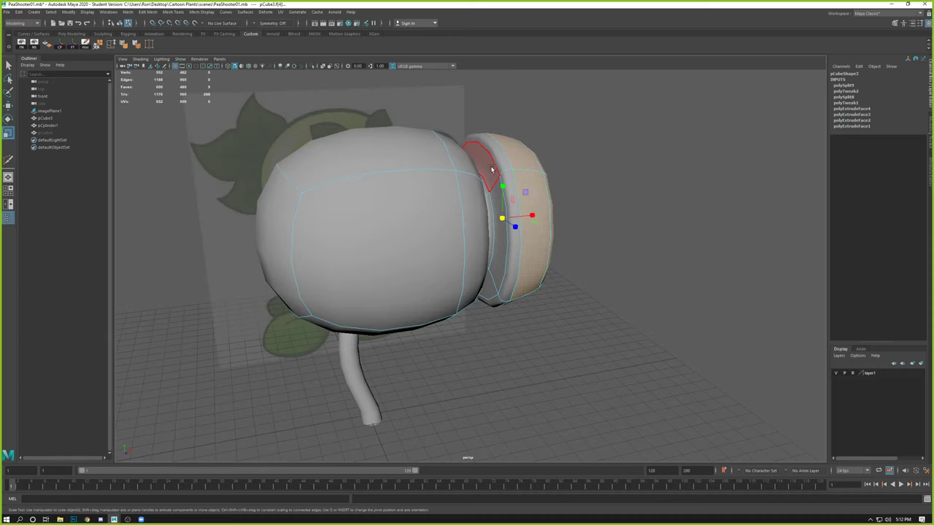
Step: Select the extra edge loop on the mouthpiece's rear side near the neck and delete it
{"action": "right_click_drag", "start_coordinate": [492, 169], "coordinate": [494, 147]}
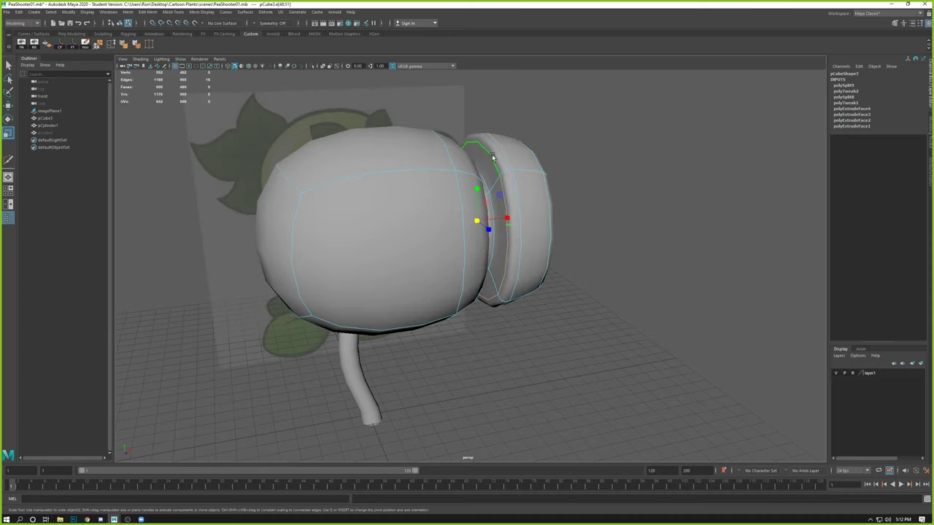
{"action": "left_click_drag", "start_coordinate": [492, 156], "coordinate": [495, 202], "text": "alt"}
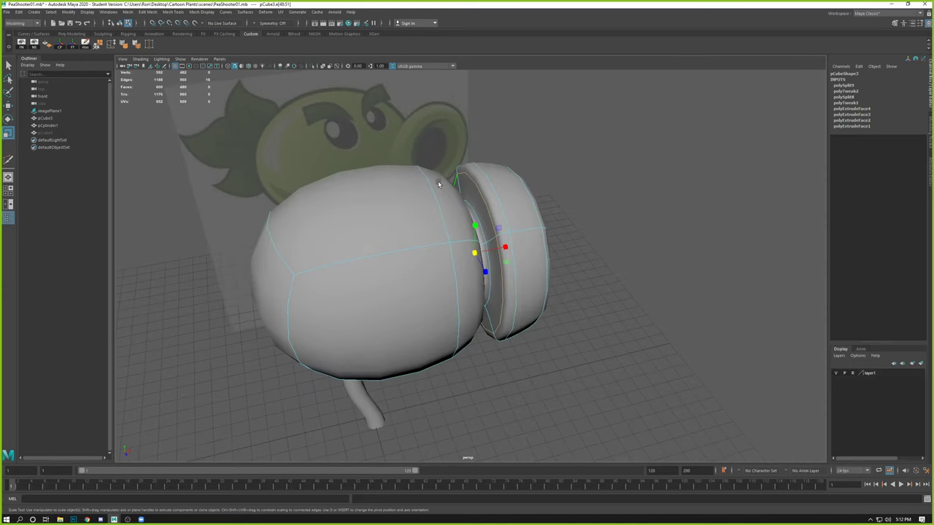
{"action": "key", "text": "1"}
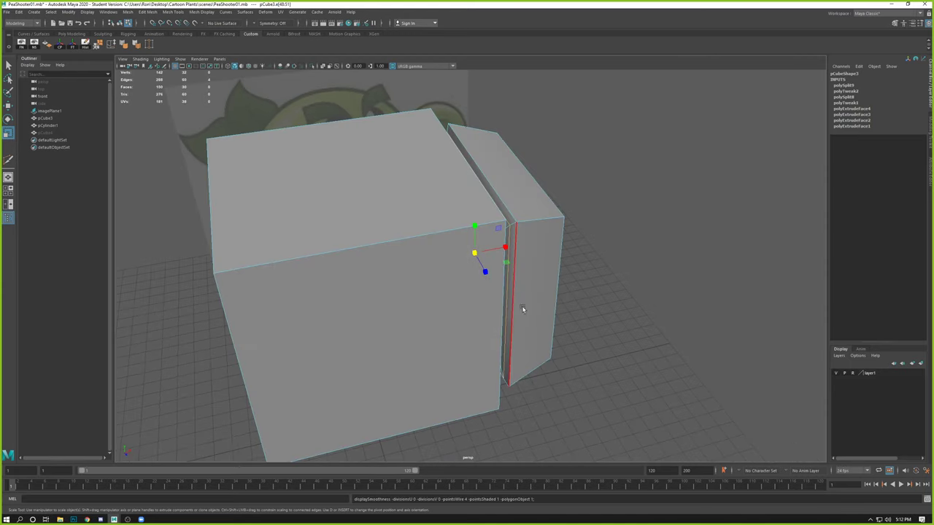
{"action": "key", "text": "3"}
{"action": "left_click_drag", "start_coordinate": [500, 317], "coordinate": [510, 179], "text": "alt"}
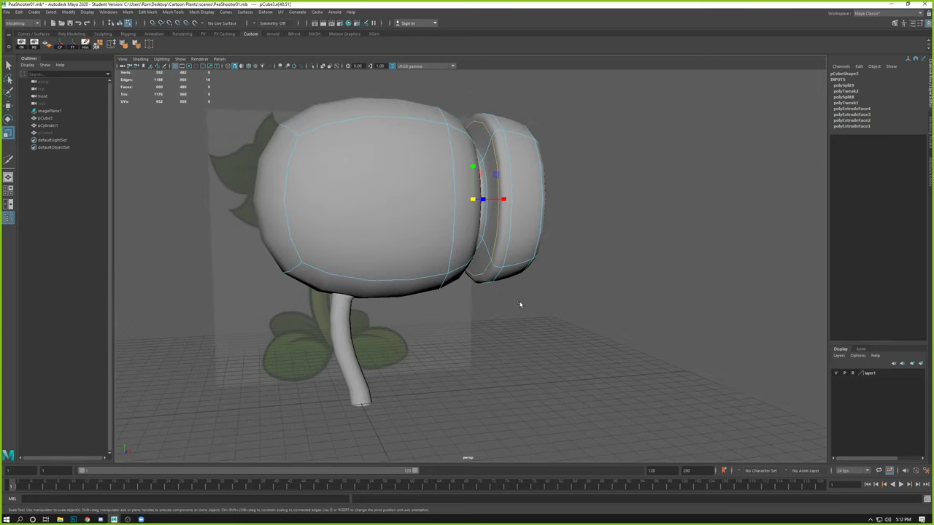
{"action": "key", "text": "Delete"}
Step: Select the edge loop around the neck behind the mouthpiece and scale it
{"action": "left_click_drag", "start_coordinate": [550, 204], "coordinate": [469, 252], "text": "alt"}
{"action": "double_click", "coordinate": [480, 274]}
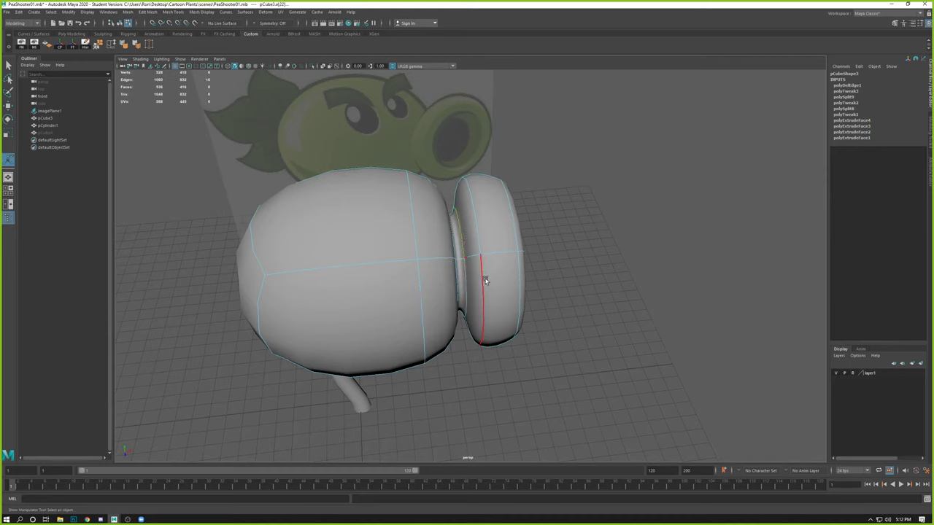
{"action": "key", "text": "w"}
{"action": "left_click", "coordinate": [459, 263]}
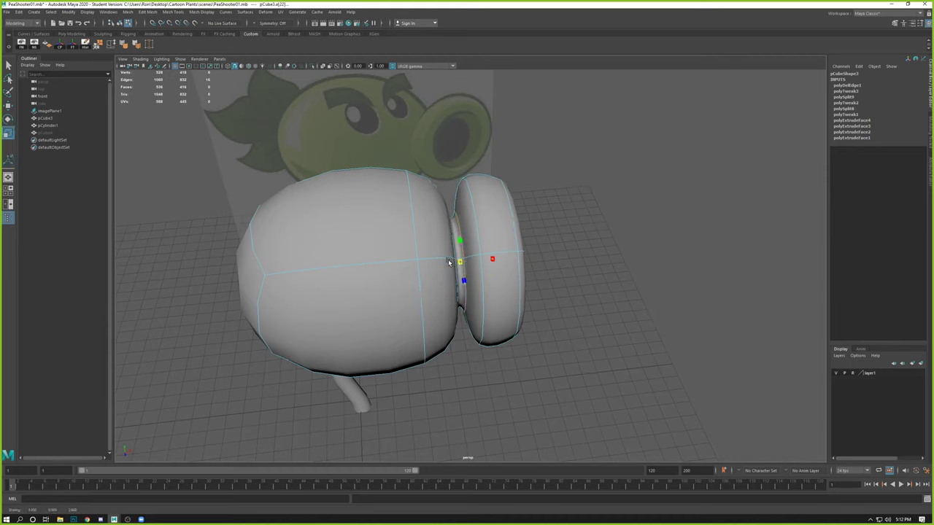
{"action": "middle_click_drag", "start_coordinate": [475, 214], "coordinate": [478, 216]}
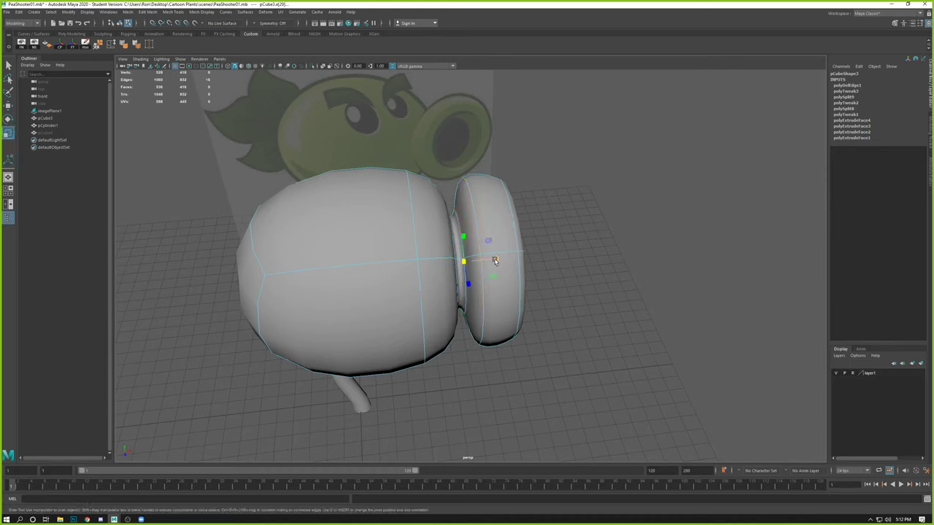
Step: Adjust the mouthpiece's rear edge loop along X and scale up the front rim loop slightly
{"action": "left_click_drag", "start_coordinate": [495, 261], "coordinate": [475, 195]}
{"action": "key", "text": "w"}
{"action": "key", "text": "r"}
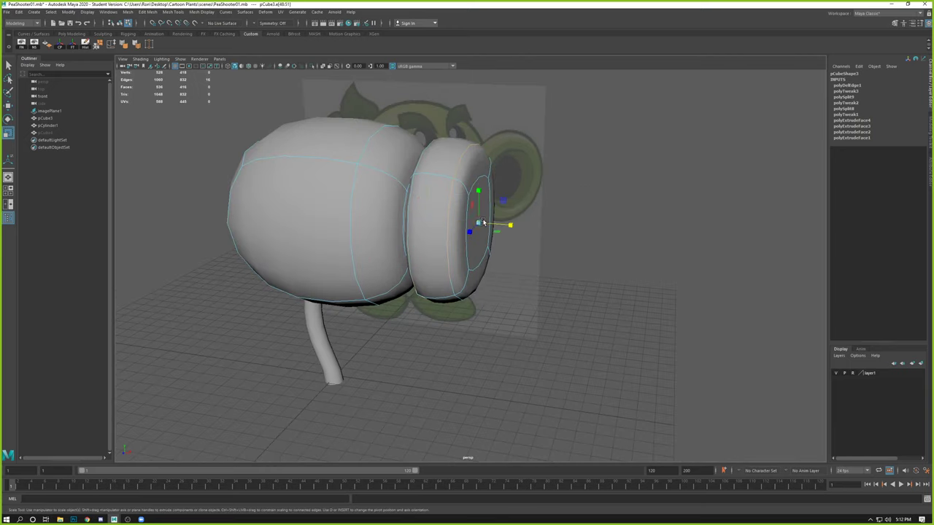
{"action": "left_click_drag", "start_coordinate": [481, 227], "coordinate": [493, 229]}
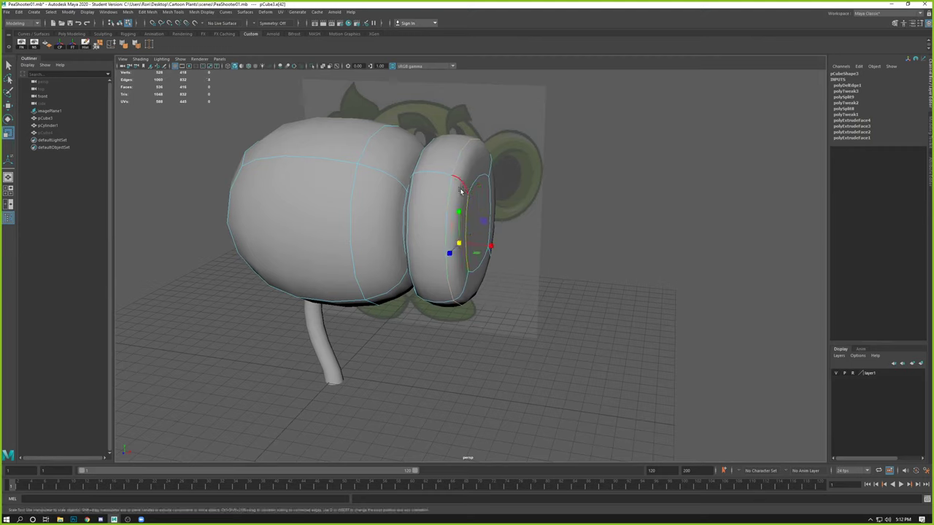
Step: Insert an edge loop just outside the mouthpiece's front face with Multi-Cut in the unsmoothed view
{"action": "key", "text": "ctrl+shift+x"}
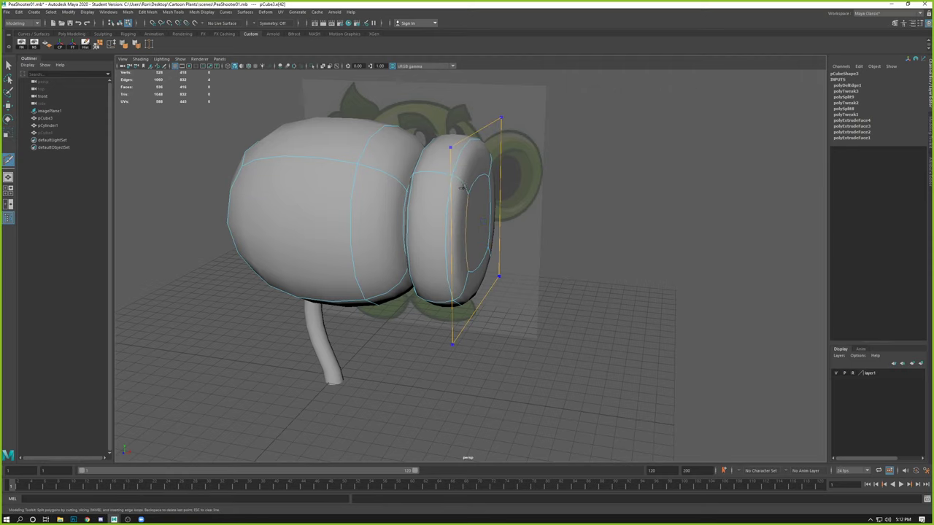
{"action": "key", "text": "1"}
{"action": "left_click_drag", "start_coordinate": [477, 222], "coordinate": [390, 182], "text": "alt"}
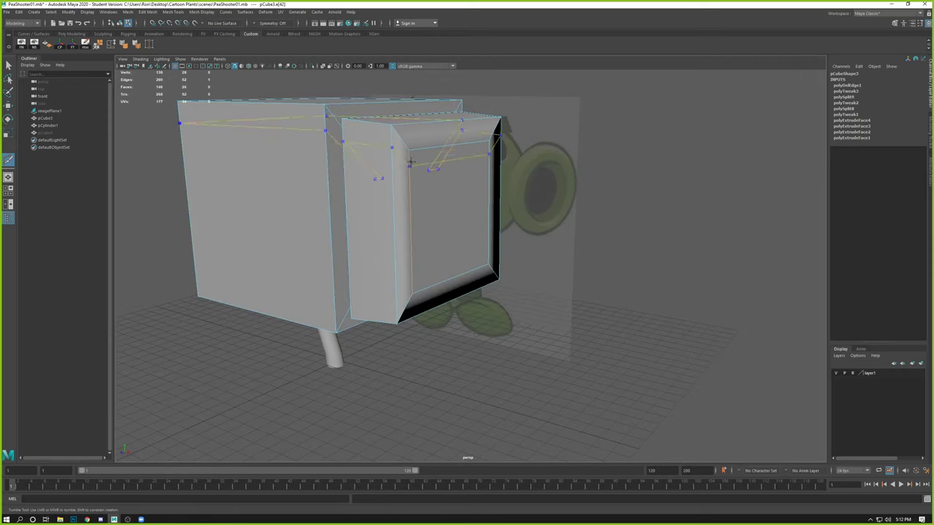
{"action": "left_click", "coordinate": [406, 142], "text": "ctrl"}
{"action": "left_click", "coordinate": [409, 150]}
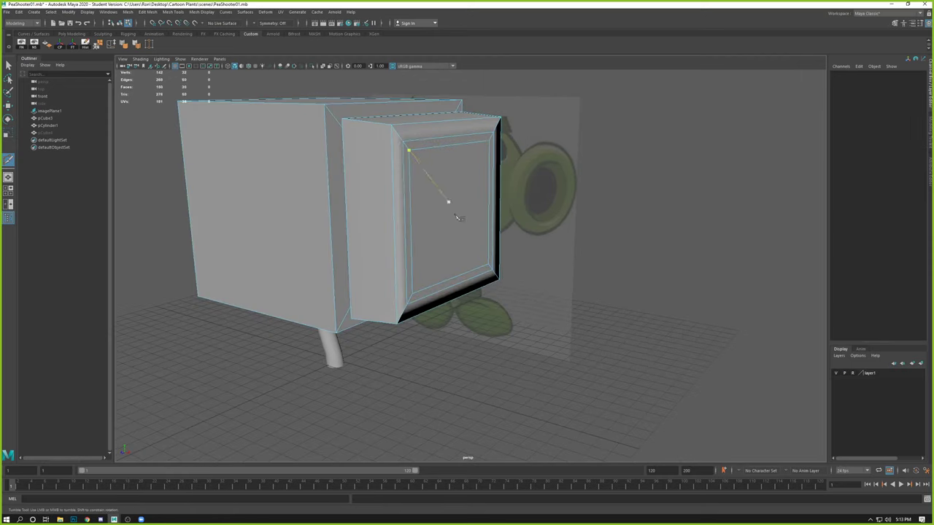
Step: Select the centre face on the mouthpiece's front in smooth preview and scale it uniformly
{"action": "key", "text": "3"}
{"action": "left_click_drag", "start_coordinate": [457, 272], "coordinate": [433, 206], "text": "alt"}
{"action": "right_click_drag", "start_coordinate": [428, 207], "coordinate": [429, 222]}
{"action": "left_click", "coordinate": [429, 211]}
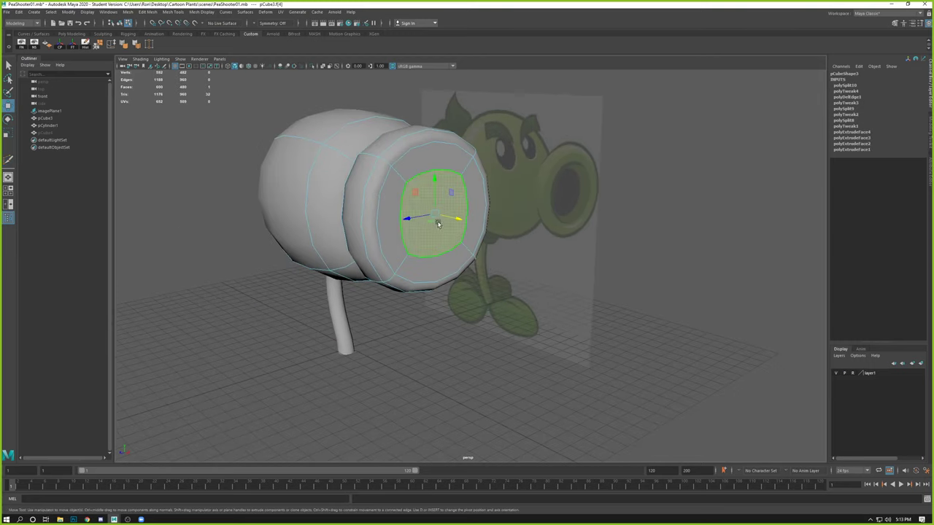
{"action": "key", "text": "r"}
{"action": "left_click_drag", "start_coordinate": [436, 213], "coordinate": [408, 210]}
{"action": "mouse_move", "coordinate": [407, 210]}
{"action": "middle_mouse_down"}
{"action": "mouse_move", "coordinate": [375, 205]}
{"action": "mouse_move", "coordinate": [437, 244]}
{"action": "middle_mouse_up"}
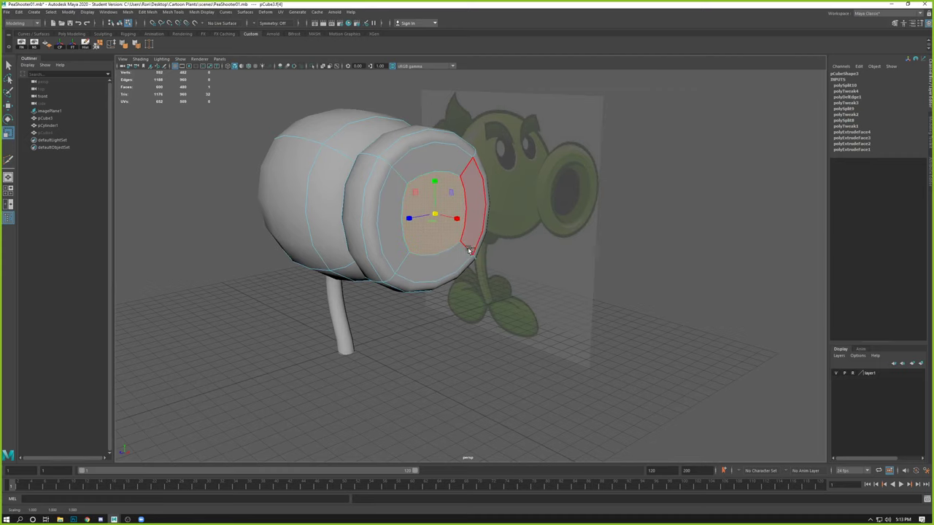
Step: Extrude the mouthpiece's centre front face to form the rim of the opening
{"action": "key", "text": "ctrl+e"}
{"action": "left_click_drag", "start_coordinate": [439, 281], "coordinate": [468, 302], "text": "alt"}
{"action": "left_click_drag", "start_coordinate": [471, 253], "coordinate": [426, 243]}
Step: Extrude the opening's inner face again and push it about 2.13 units inward to hollow out the mouthpiece
{"action": "key", "text": "ctrl+e"}
{"action": "left_click_drag", "start_coordinate": [423, 247], "coordinate": [403, 222], "text": "alt"}
{"action": "left_click_drag", "start_coordinate": [441, 260], "coordinate": [430, 239], "text": "alt"}
{"action": "middle_click_drag", "start_coordinate": [431, 239], "coordinate": [467, 288], "text": "alt"}
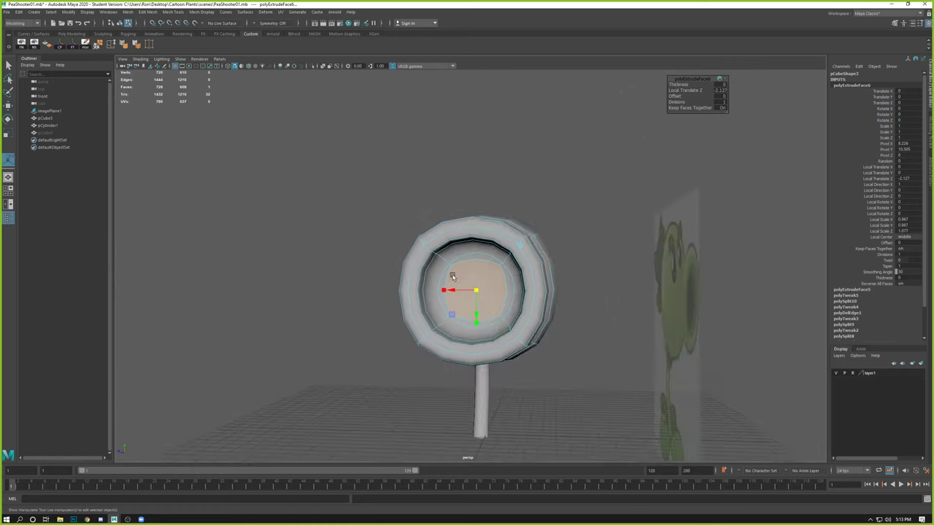
{"action": "right_click_drag", "start_coordinate": [467, 288], "coordinate": [505, 283], "text": "alt"}
{"action": "left_click_drag", "start_coordinate": [505, 283], "coordinate": [476, 276], "text": "alt"}
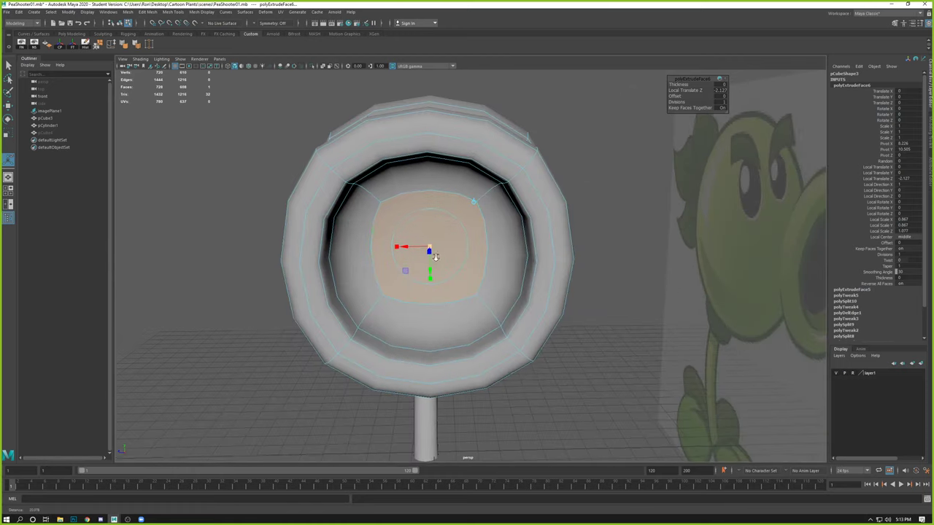
{"action": "left_click_drag", "start_coordinate": [438, 260], "coordinate": [431, 252], "text": "alt"}
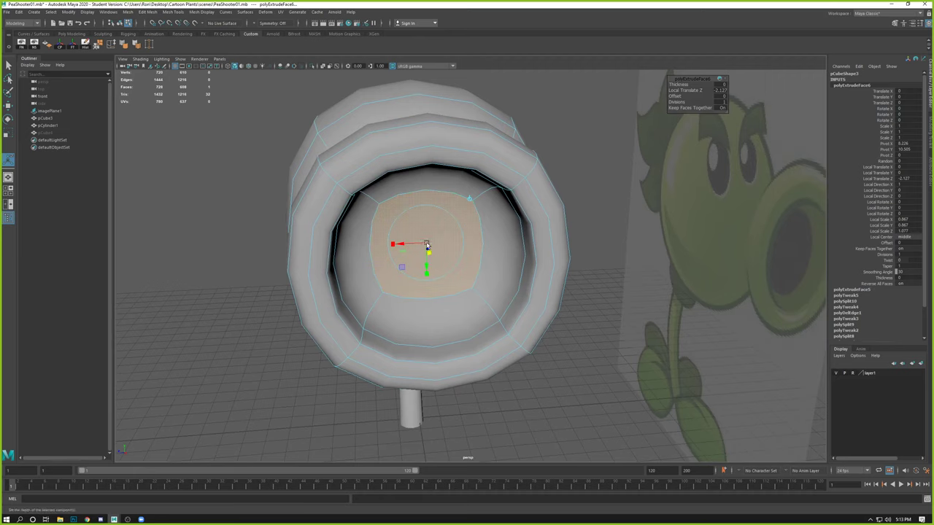
Step: Try another extrusion on the back face of the mouth cavity, scaled down uniformly
{"action": "key", "text": "ctrl+z"}
{"action": "key", "text": "ctrl+e"}
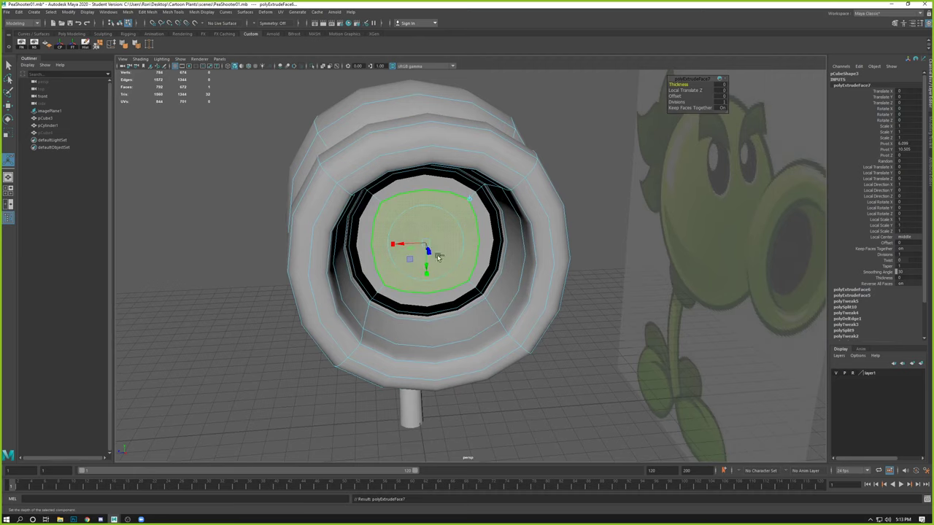
{"action": "left_click", "coordinate": [429, 255]}
{"action": "left_click_drag", "start_coordinate": [426, 244], "coordinate": [373, 236]}
{"action": "right_click_drag", "start_coordinate": [372, 235], "coordinate": [402, 208]}
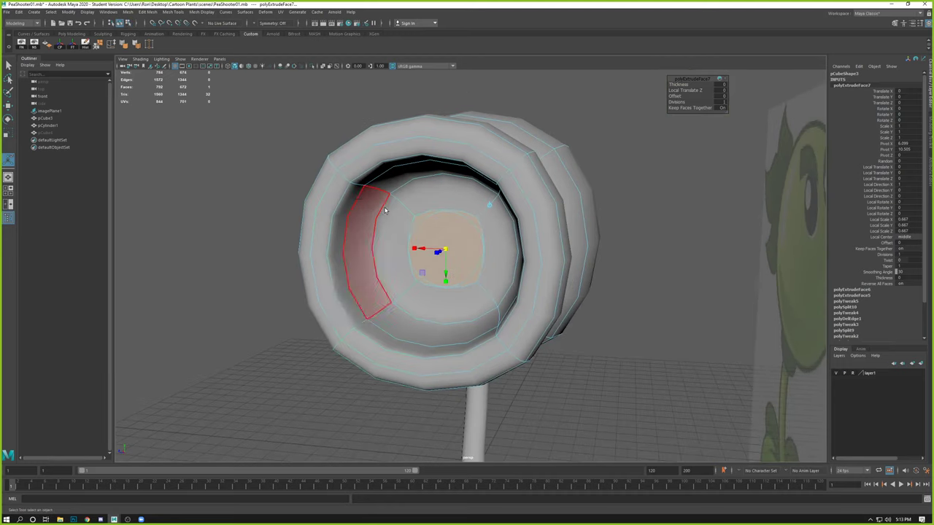
{"action": "key", "text": "1"}
{"action": "left_click_drag", "start_coordinate": [367, 232], "coordinate": [382, 279], "text": "alt"}
Step: Undo the additional extrusion and scaling of the mouth cavity's back face
{"action": "key", "text": "ctrl+z"}
{"action": "key", "text": "ctrl+z"}
{"action": "key", "text": "ctrl+z"}
{"action": "key", "text": "ctrl+z"}
{"action": "key", "text": "ctrl+z"}
{"action": "left_click", "coordinate": [433, 261]}
{"action": "key", "text": "3"}
{"action": "key", "text": "r"}
{"action": "key", "text": "1"}
{"action": "key", "text": "w"}
{"action": "key", "text": "3"}
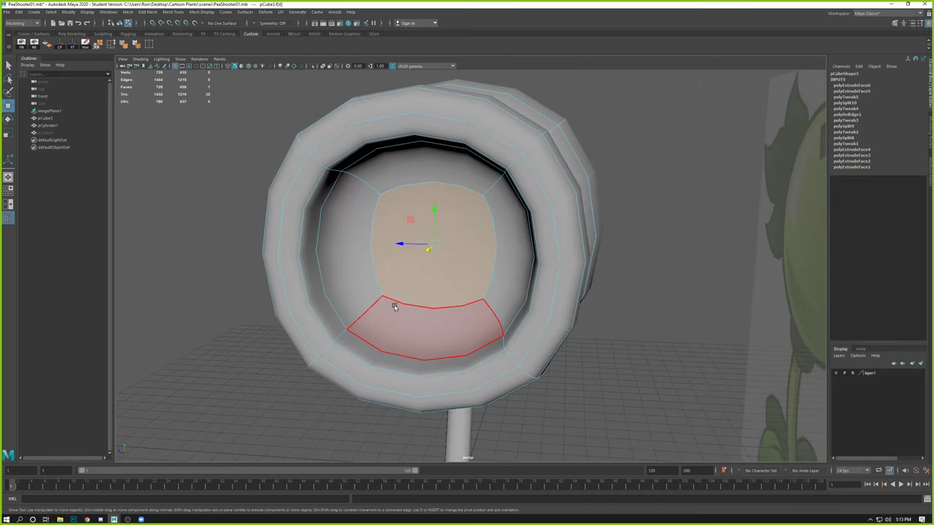
Step: Insert an edge loop inside the mouth cavity close to its back face with Multi-Cut, and return to smooth preview
{"action": "key", "text": "ctrl+shift+x"}
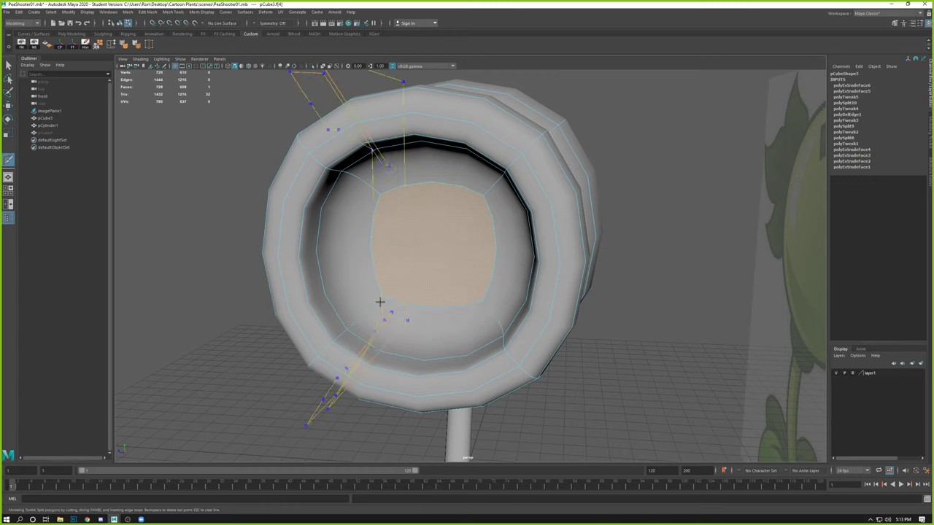
{"action": "key", "text": "1"}
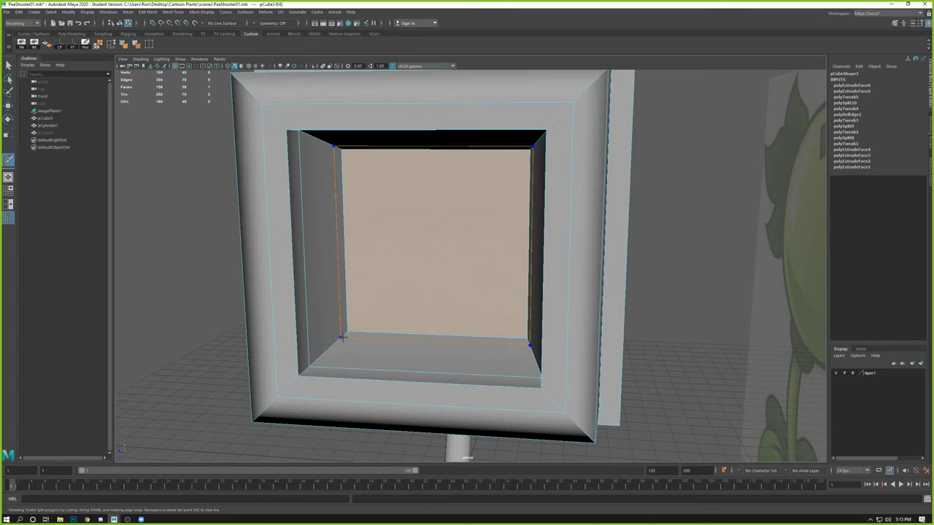
{"action": "key", "text": "3"}
{"action": "left_click_drag", "start_coordinate": [428, 322], "coordinate": [492, 270], "text": "alt"}
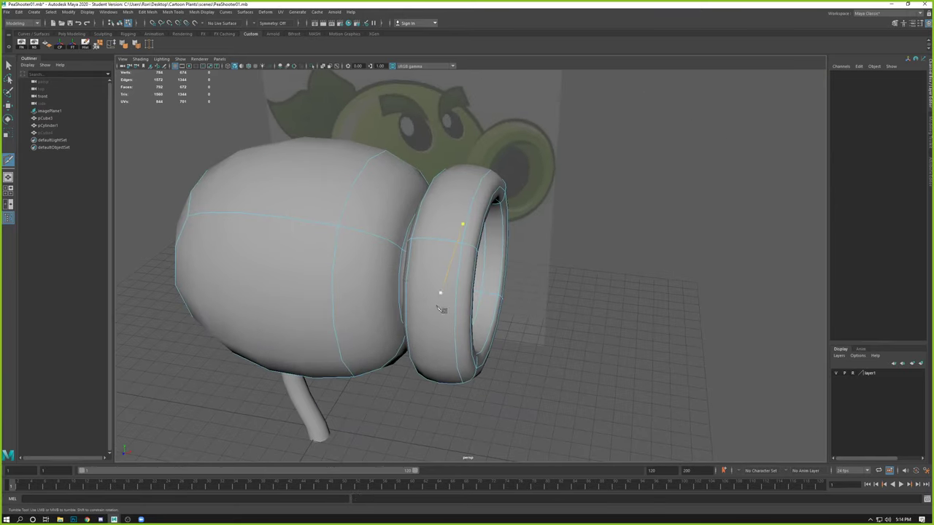
{"action": "right_click_drag", "start_coordinate": [443, 373], "coordinate": [371, 276], "text": "alt"}
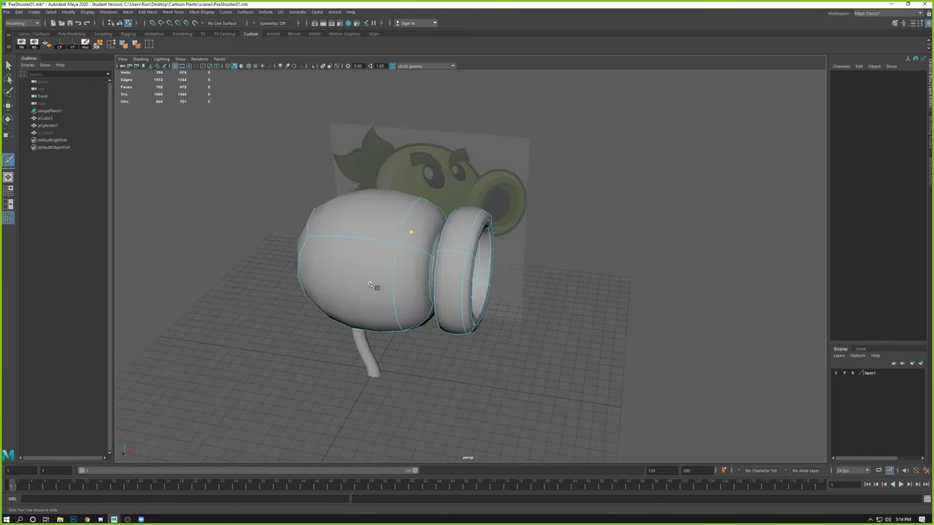
Step: Return the head to object mode and examine the mouth cavity's unsmoothed geometry
{"action": "right_click", "coordinate": [454, 259]}
{"action": "left_click", "coordinate": [491, 246]}
{"action": "left_click_drag", "start_coordinate": [488, 252], "coordinate": [527, 355], "text": "alt"}
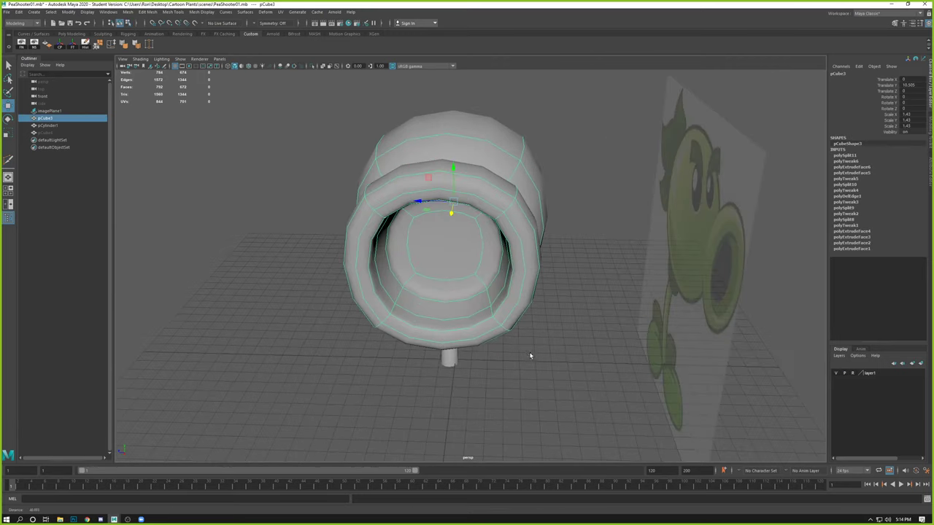
{"action": "key", "text": "1"}
{"action": "left_click_drag", "start_coordinate": [395, 232], "coordinate": [428, 252], "text": "alt"}
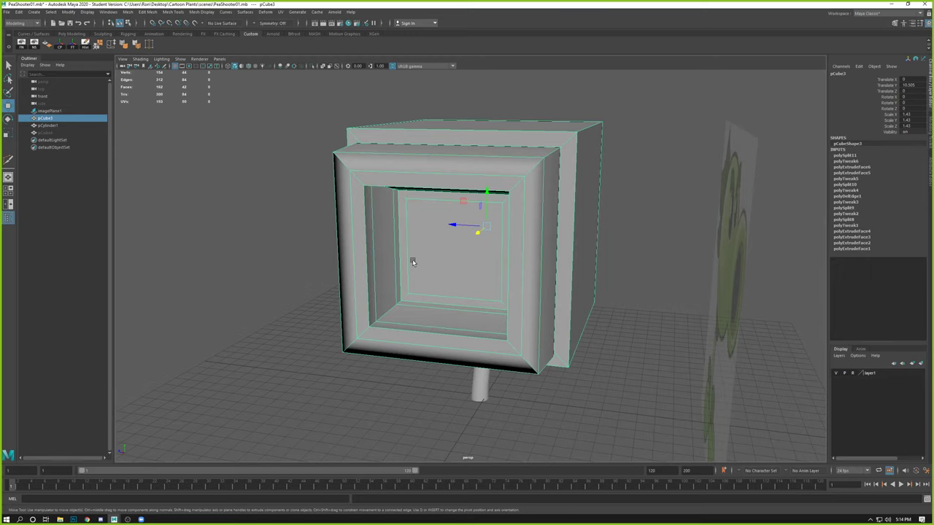
{"action": "left_click_drag", "start_coordinate": [412, 261], "coordinate": [448, 255], "text": "alt"}
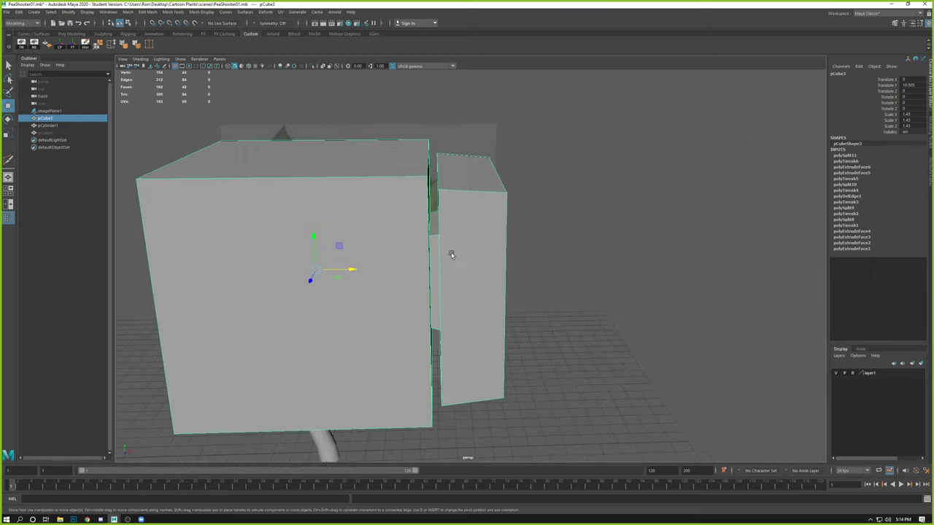
Step: Select the mouthpiece's vertices in wireframe, nudge them slightly with the Move tool's axis orientation set to Normal, and reset the tool settings
{"action": "key", "text": "4"}
{"action": "right_click_drag", "start_coordinate": [490, 176], "coordinate": [463, 175]}
{"action": "left_click_drag", "start_coordinate": [488, 187], "coordinate": [431, 415], "text": "alt"}
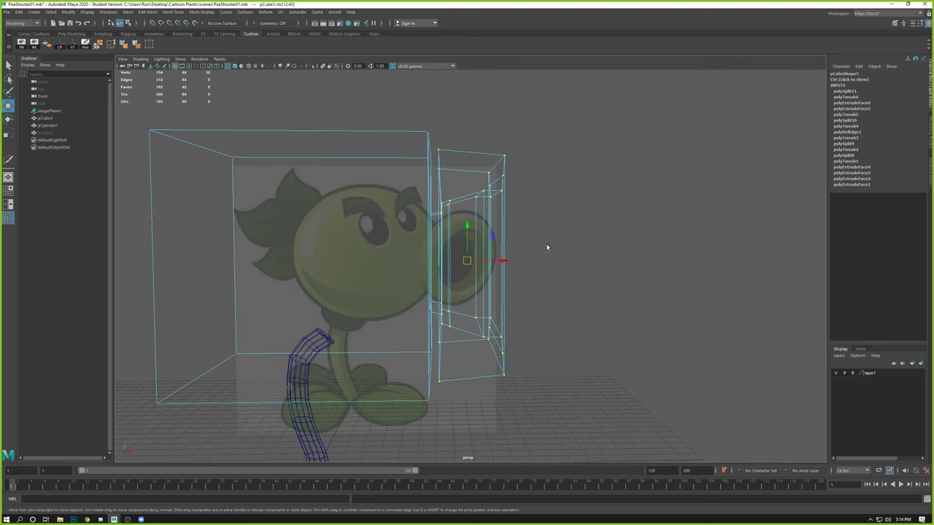
{"action": "left_click_drag", "start_coordinate": [545, 244], "coordinate": [516, 262], "text": "alt"}
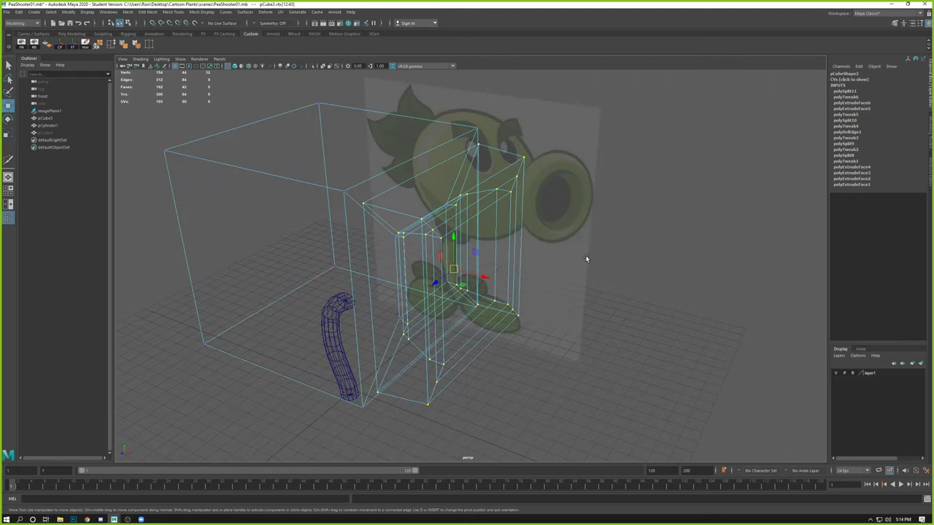
{"action": "key", "text": "3"}
{"action": "key", "text": "5"}
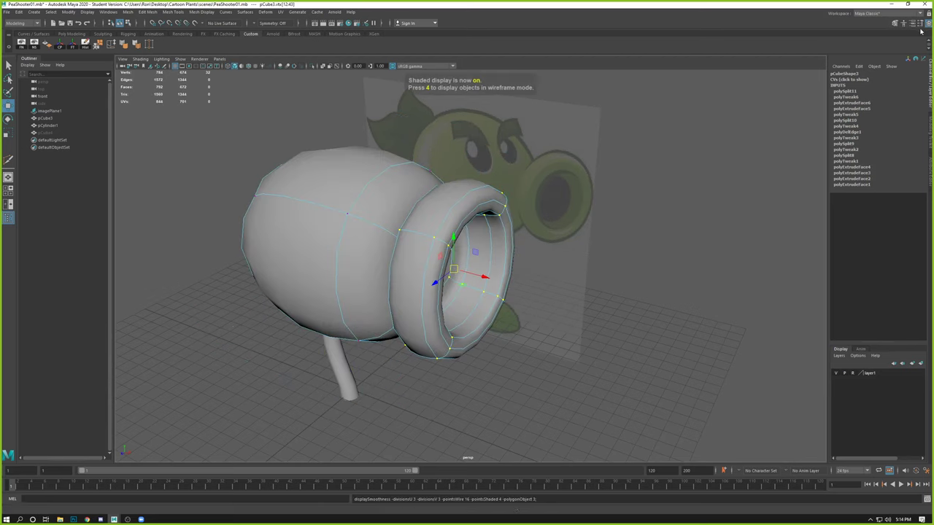
{"action": "left_click", "coordinate": [920, 24]}
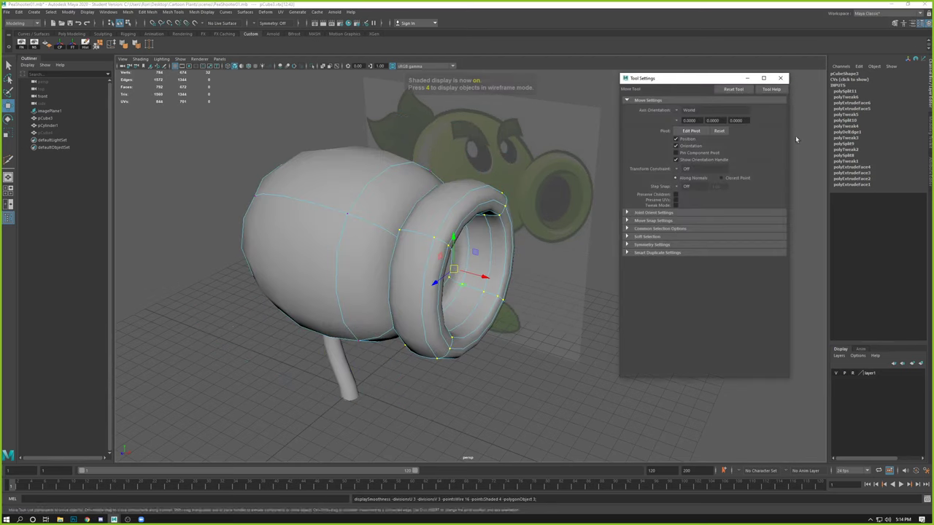
{"action": "left_click", "coordinate": [676, 113]}
{"action": "left_click", "coordinate": [701, 142]}
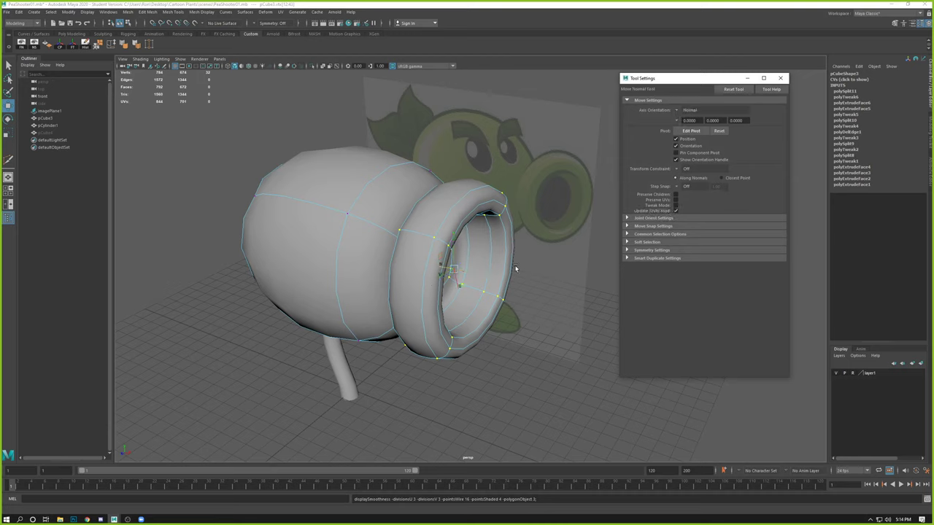
{"action": "left_click_drag", "start_coordinate": [447, 270], "coordinate": [445, 270]}
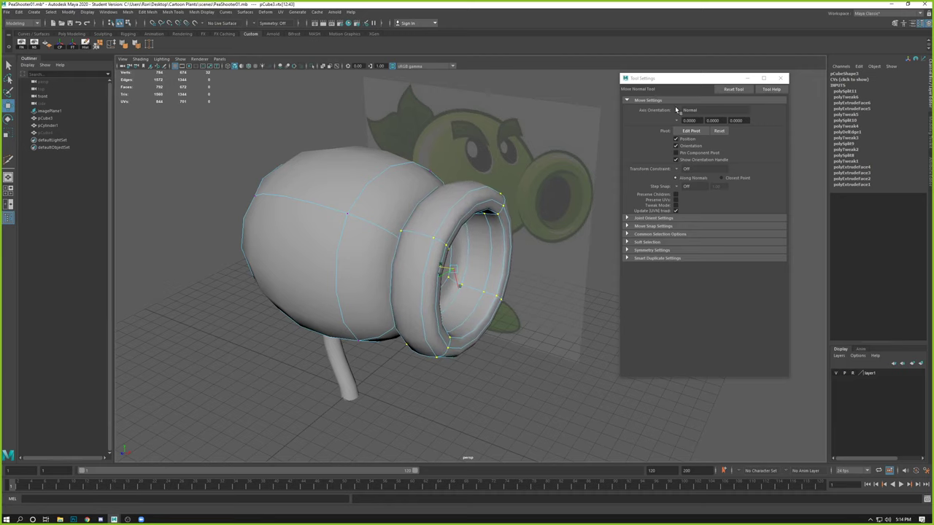
{"action": "left_click", "coordinate": [718, 90]}
{"action": "left_click", "coordinate": [780, 78]}
Step: Select the back face of the mouth cavity and compare the mouthpiece with and without smooth preview
{"action": "left_click_drag", "start_coordinate": [555, 263], "coordinate": [446, 262], "text": "alt"}
{"action": "right_click_drag", "start_coordinate": [423, 244], "coordinate": [459, 244]}
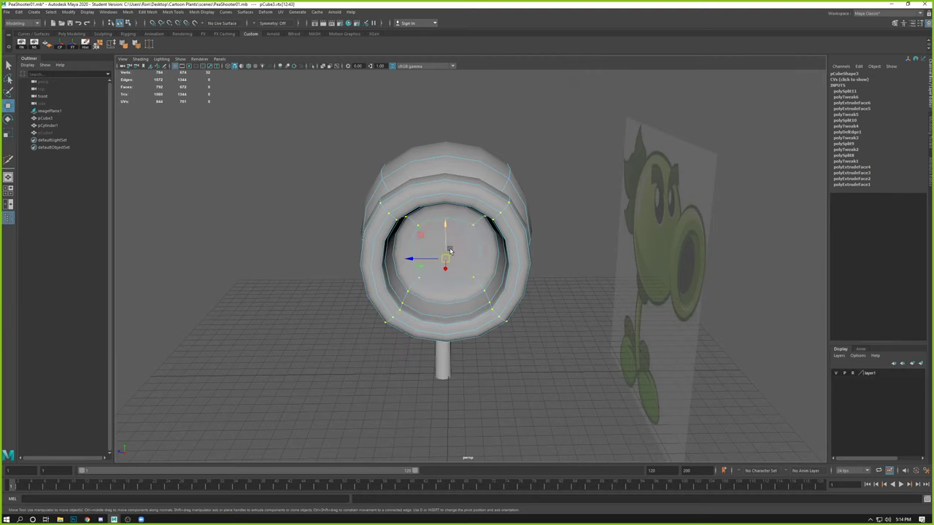
{"action": "left_click", "coordinate": [475, 231]}
{"action": "left_click_drag", "start_coordinate": [475, 231], "coordinate": [474, 223], "text": "alt"}
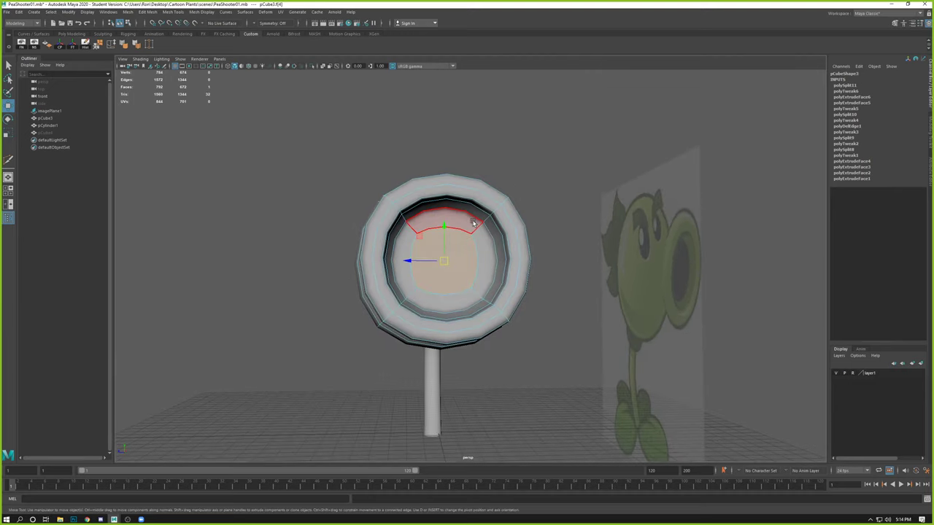
{"action": "right_click_drag", "start_coordinate": [473, 222], "coordinate": [515, 269], "text": "alt"}
{"action": "left_click_drag", "start_coordinate": [515, 268], "coordinate": [424, 188], "text": "alt"}
{"action": "key", "text": "1"}
{"action": "key", "text": "3"}
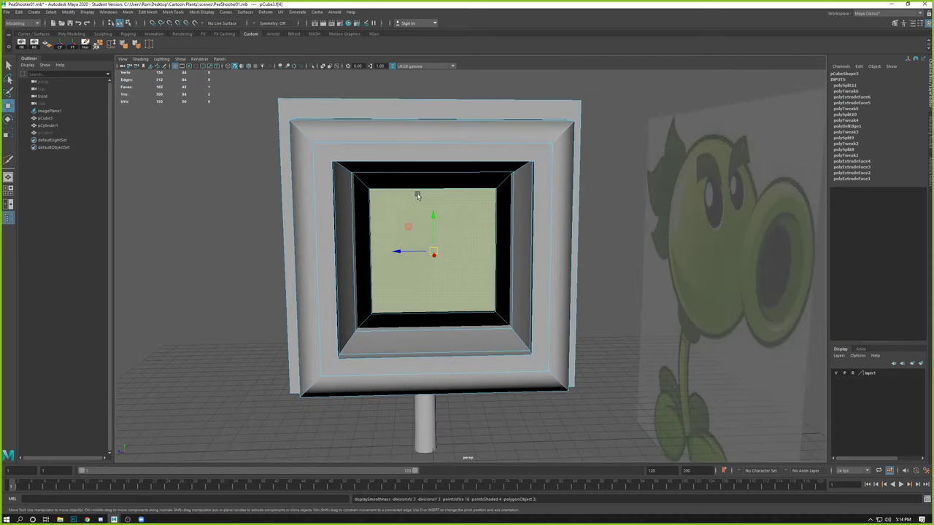
{"action": "left_click_drag", "start_coordinate": [477, 226], "coordinate": [400, 225], "text": "alt"}
{"action": "key", "text": "1"}
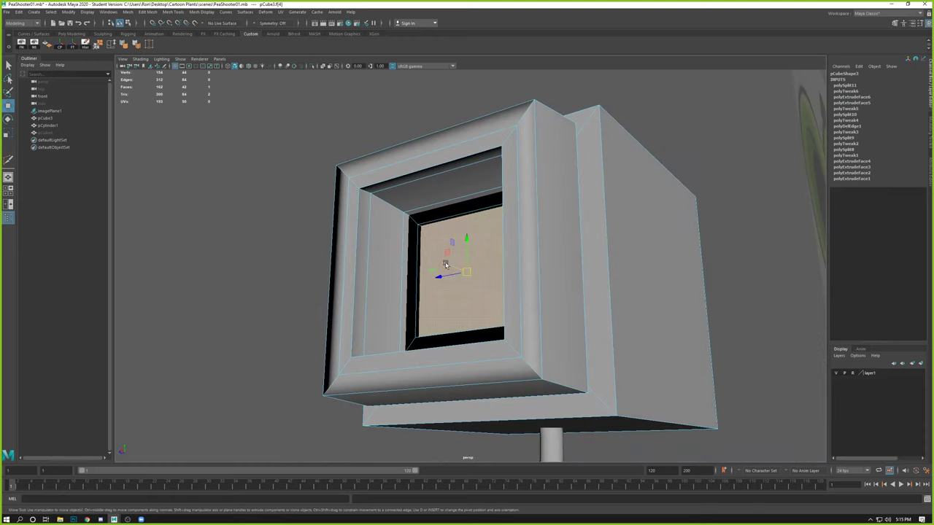
{"action": "left_click_drag", "start_coordinate": [407, 207], "coordinate": [429, 218], "text": "alt"}
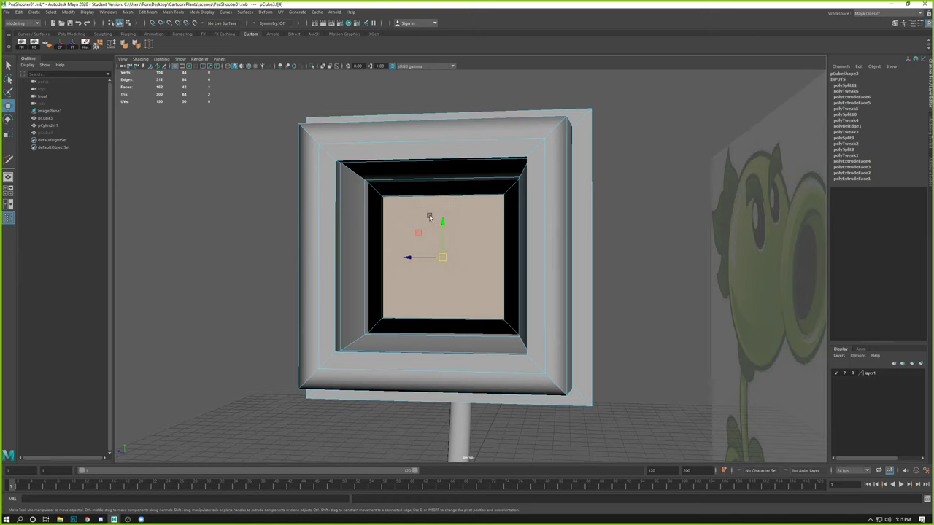
Step: Grow the face selection from the cavity's back face to the whole mouthpiece and scale it down uniformly in smooth preview
{"action": "key", "text": "shift+period"}
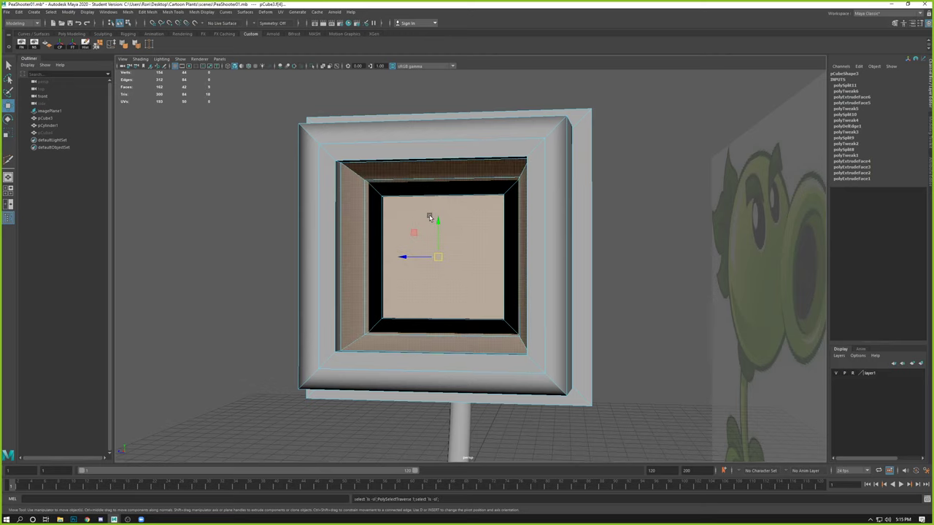
{"action": "left_click_drag", "start_coordinate": [367, 216], "coordinate": [232, 196], "text": "alt"}
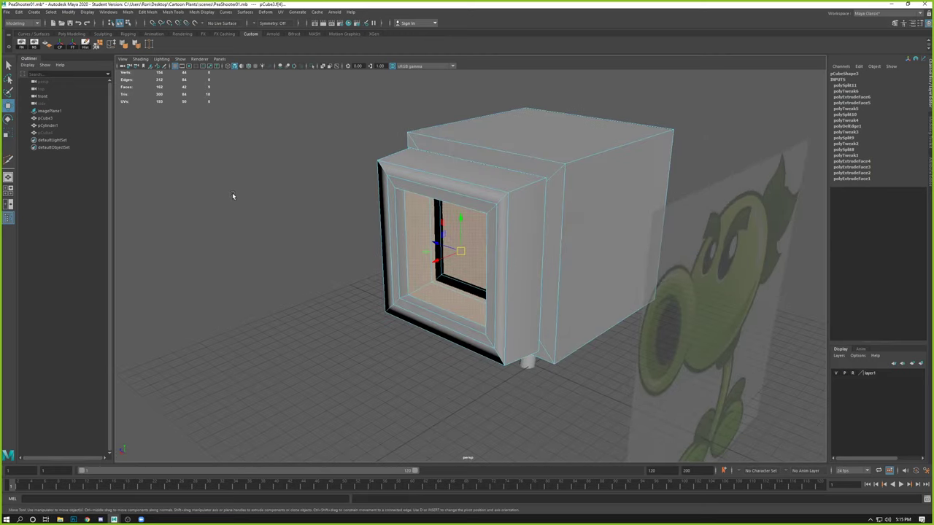
{"action": "key", "text": "shift+period"}
{"action": "key", "text": "shift+period"}
{"action": "key", "text": "shift+period"}
{"action": "key", "text": "shift+period"}
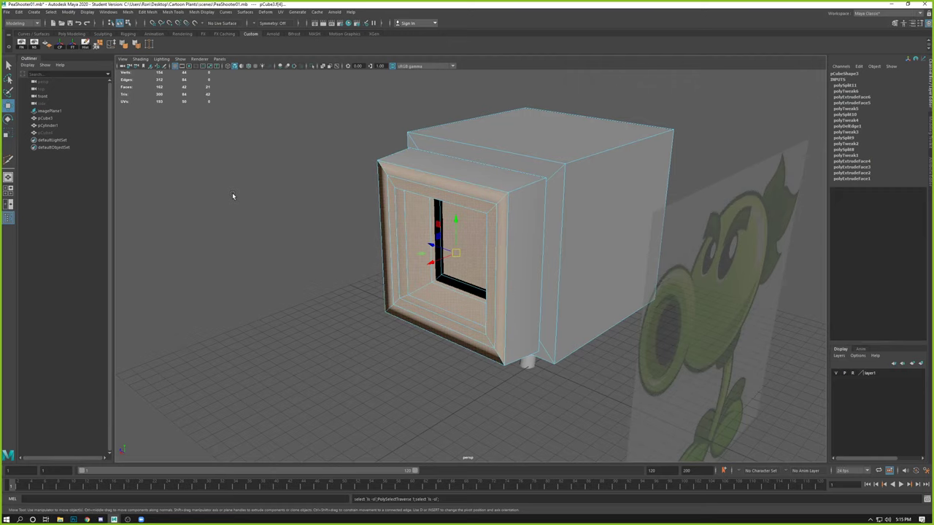
{"action": "left_click_drag", "start_coordinate": [265, 217], "coordinate": [469, 269], "text": "alt"}
{"action": "key", "text": "r"}
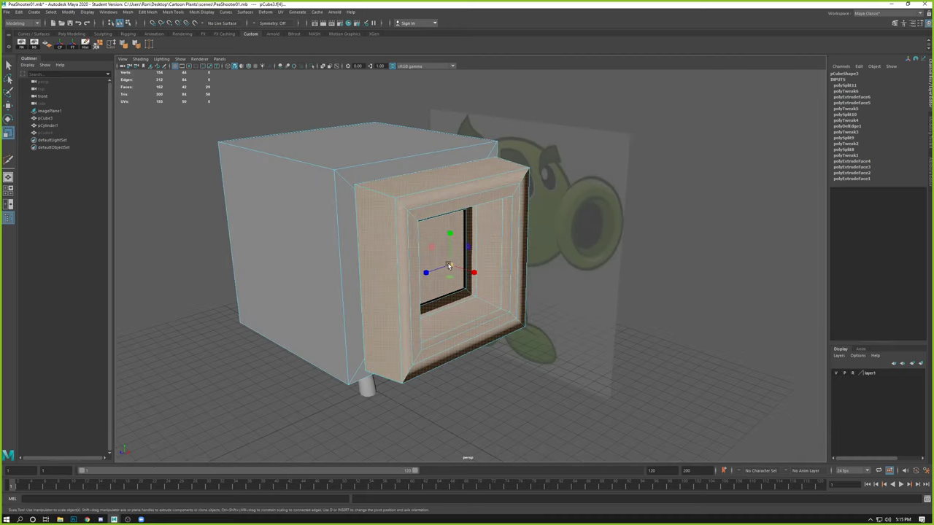
{"action": "key", "text": "3"}
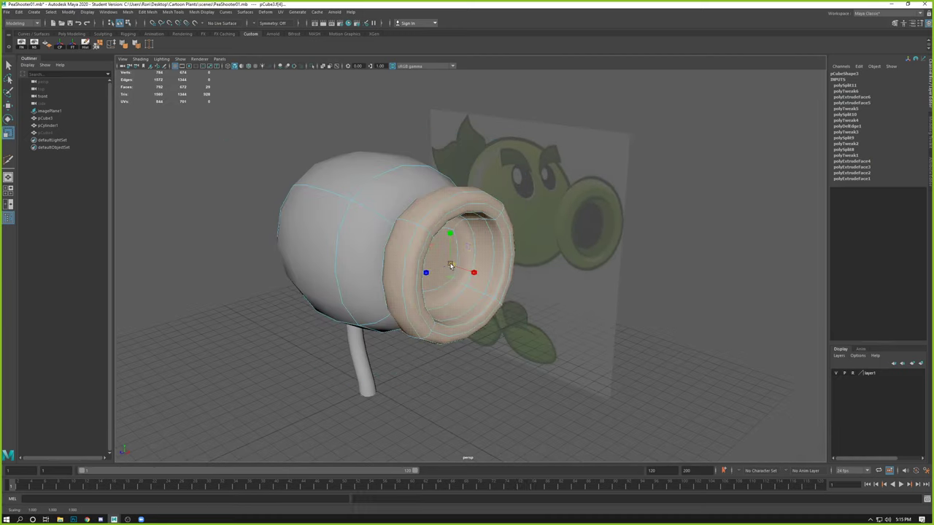
{"action": "left_click_drag", "start_coordinate": [450, 265], "coordinate": [485, 275]}
{"action": "key", "text": "w"}
{"action": "left_click_drag", "start_coordinate": [539, 299], "coordinate": [478, 323], "text": "alt"}
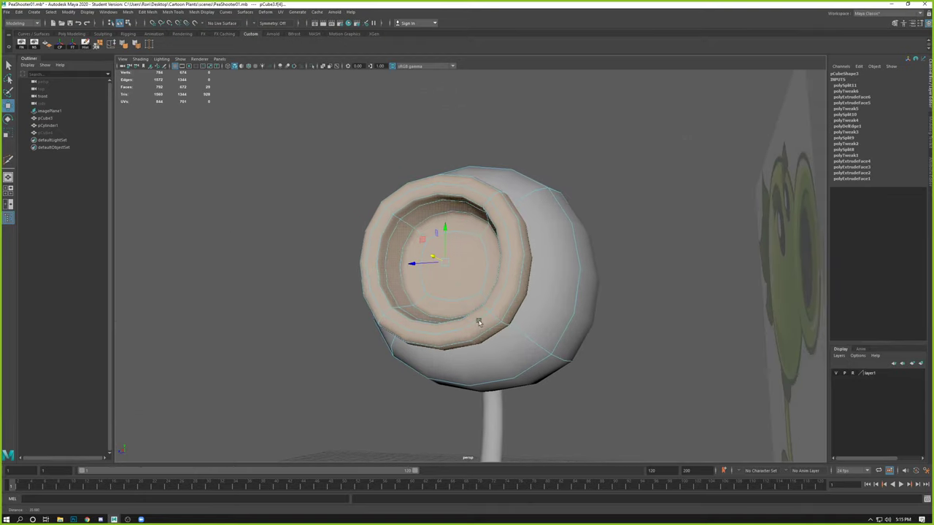
Step: Select the face loop of the mouth cavity's inner wall, scale it down uniformly and nudge it outward along X
{"action": "left_click", "coordinate": [289, 246]}
{"action": "left_click_drag", "start_coordinate": [289, 246], "coordinate": [321, 264], "text": "alt"}
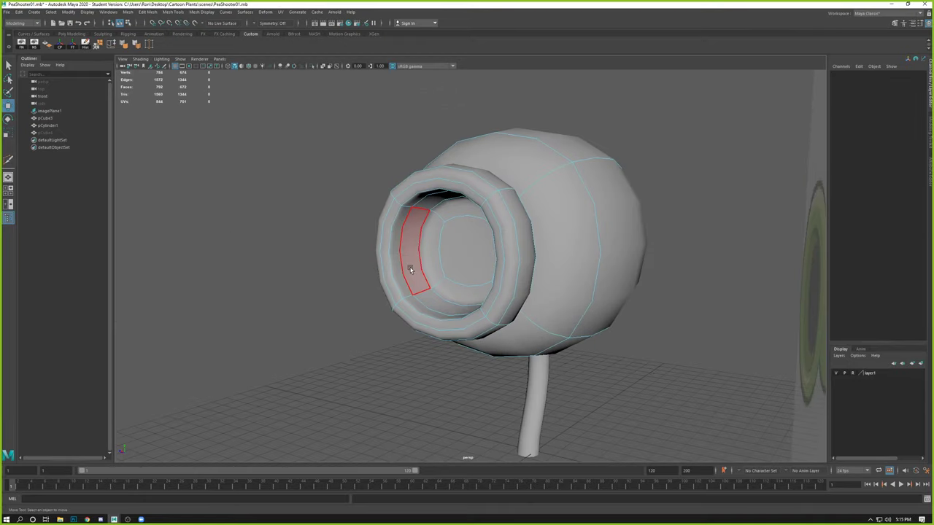
{"action": "key", "text": "1"}
{"action": "mouse_move", "coordinate": [411, 268]}
{"action": "left_mouse_down", "text": "alt"}
{"action": "mouse_move", "coordinate": [402, 221]}
{"action": "mouse_move", "coordinate": [421, 267]}
{"action": "mouse_move", "coordinate": [396, 270]}
{"action": "mouse_move", "coordinate": [417, 305]}
{"action": "mouse_move", "coordinate": [410, 248]}
{"action": "mouse_move", "coordinate": [427, 204]}
{"action": "mouse_move", "coordinate": [439, 272]}
{"action": "mouse_move", "coordinate": [393, 253]}
{"action": "mouse_move", "coordinate": [401, 256]}
{"action": "left_mouse_up", "text": "alt"}
{"action": "left_click", "coordinate": [419, 258]}
{"action": "left_click", "coordinate": [405, 282]}
{"action": "double_click", "coordinate": [426, 219], "text": "shift"}
{"action": "key", "text": "3"}
{"action": "key", "text": "r"}
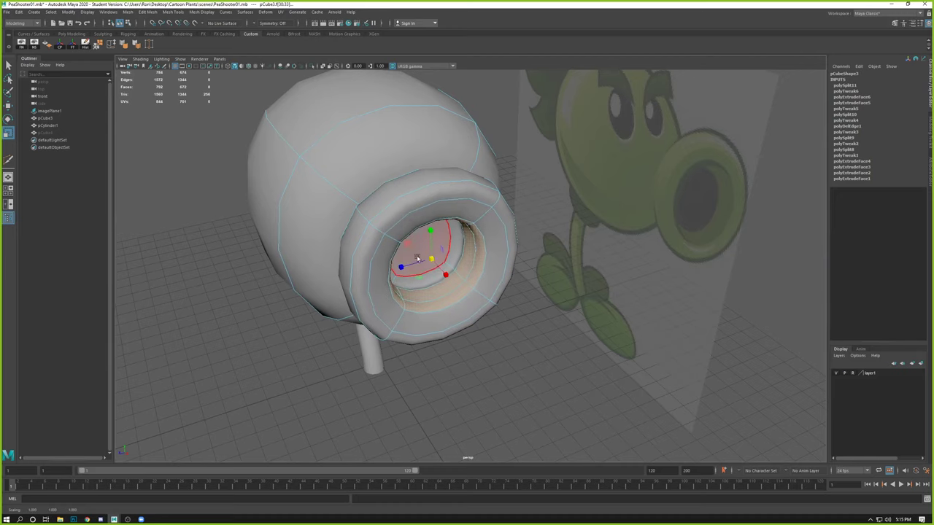
{"action": "mouse_move", "coordinate": [442, 277]}
{"action": "left_mouse_down", "text": "alt"}
{"action": "mouse_move", "coordinate": [399, 248]}
{"action": "mouse_move", "coordinate": [437, 276]}
{"action": "left_mouse_up", "text": "alt"}
{"action": "key", "text": "1"}
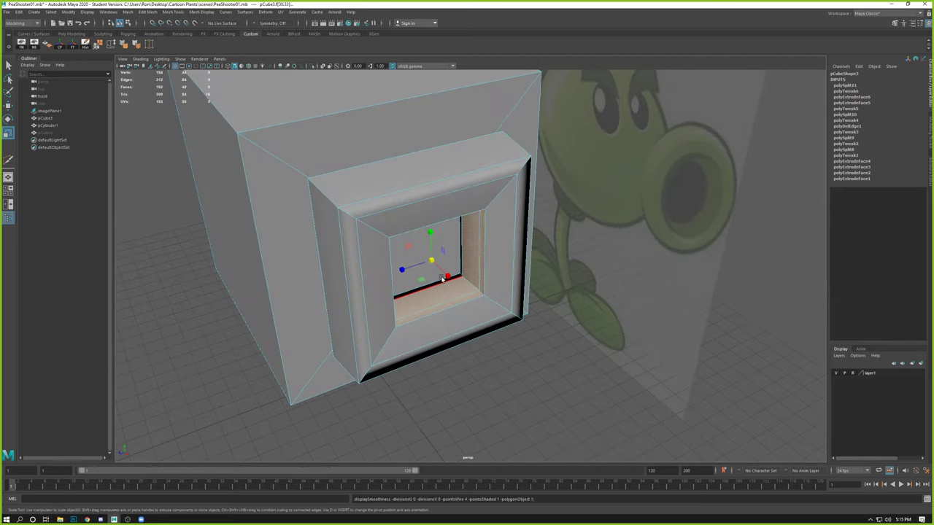
{"action": "key", "text": "3"}
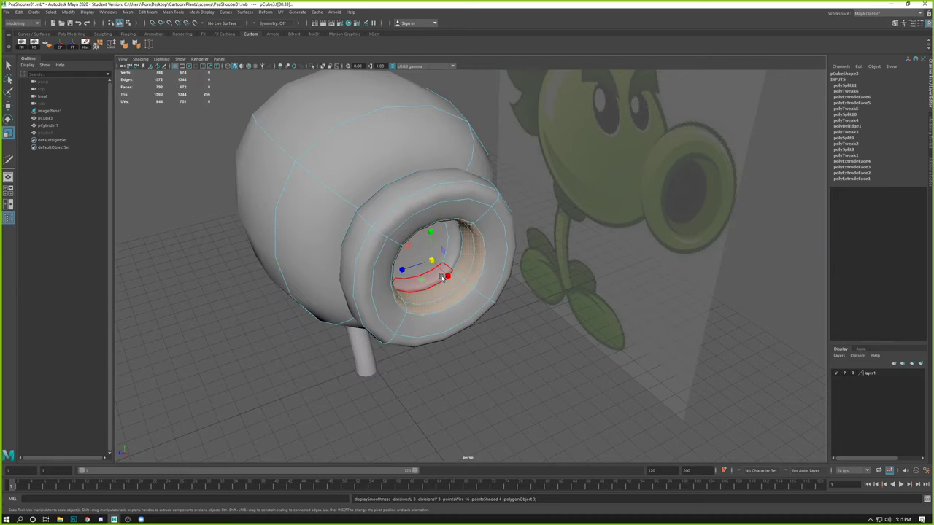
{"action": "key", "text": "w"}
{"action": "left_click_drag", "start_coordinate": [447, 275], "coordinate": [450, 279]}
Step: Select the edge loop around the inside of the mouth opening and scale it down uniformly
{"action": "left_click_drag", "start_coordinate": [492, 371], "coordinate": [397, 275], "text": "alt"}
{"action": "right_click_drag", "start_coordinate": [412, 269], "coordinate": [412, 249]}
{"action": "double_click", "coordinate": [411, 272]}
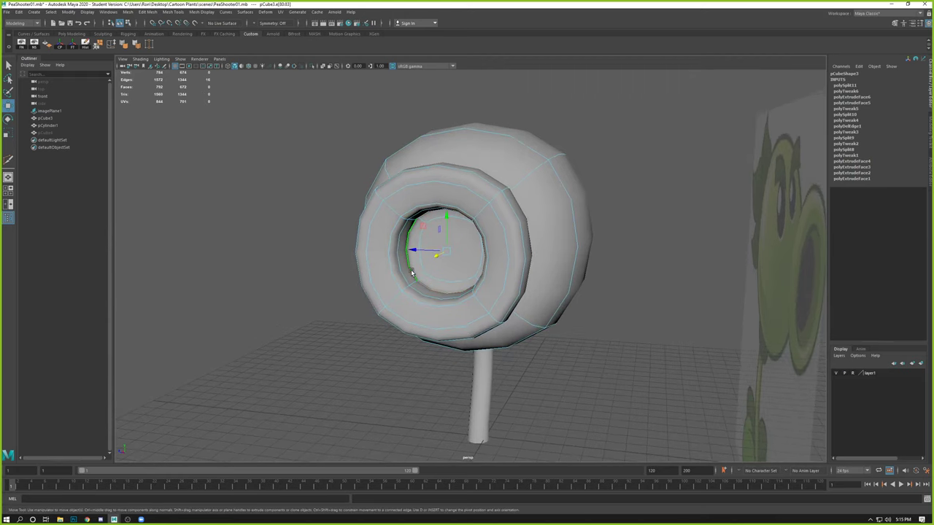
{"action": "key", "text": "r"}
{"action": "mouse_move", "coordinate": [446, 251]}
{"action": "left_mouse_down"}
{"action": "mouse_move", "coordinate": [392, 246]}
{"action": "mouse_move", "coordinate": [434, 248]}
{"action": "mouse_move", "coordinate": [418, 231]}
{"action": "mouse_move", "coordinate": [427, 251]}
{"action": "left_mouse_up"}
Step: Adjust the depth of the mouth cavity's back face along X and return to object mode with nothing selected
{"action": "right_click_drag", "start_coordinate": [427, 250], "coordinate": [432, 257]}
{"action": "left_click", "coordinate": [444, 248]}
{"action": "left_click_drag", "start_coordinate": [429, 250], "coordinate": [438, 266]}
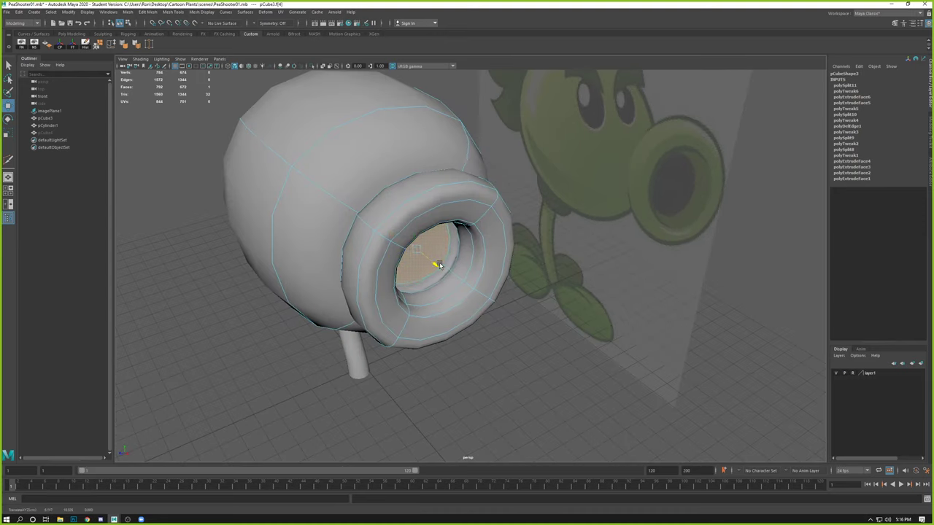
{"action": "key", "text": "r"}
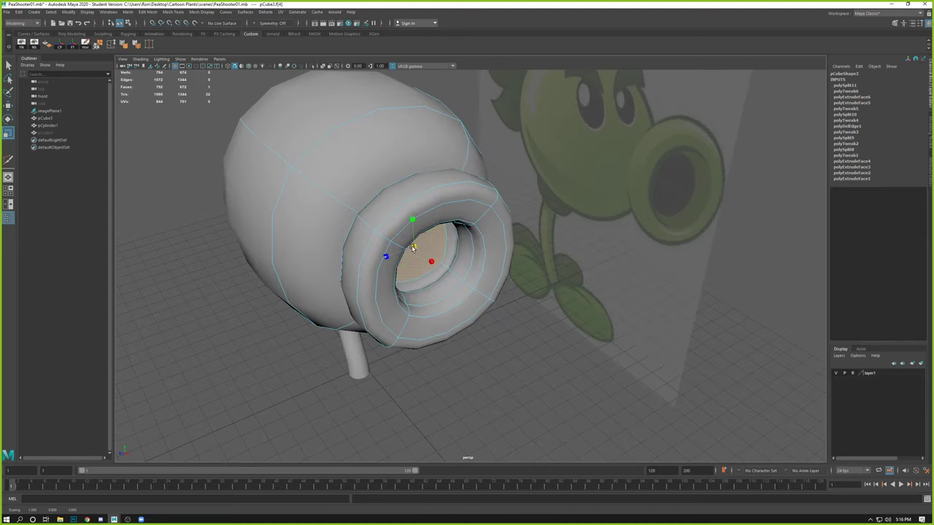
{"action": "key", "text": "w"}
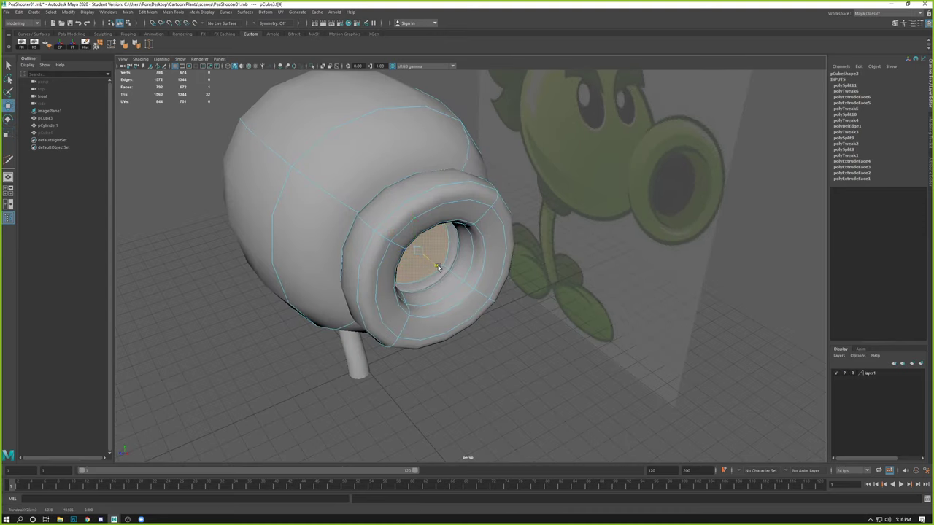
{"action": "right_click_drag", "start_coordinate": [439, 204], "coordinate": [476, 194]}
{"action": "left_click", "coordinate": [479, 334]}
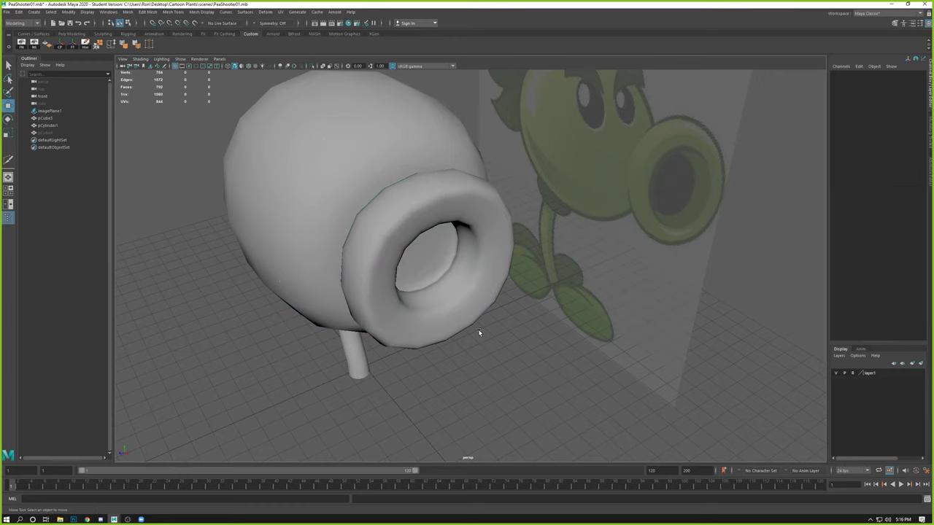
Step: Select all the mouthpiece's vertices and pull them away from the head along X to lengthen the neck
{"action": "scroll", "coordinate": [479, 334], "scroll_direction": "down", "scroll_amount": 3}
{"action": "left_click_drag", "start_coordinate": [480, 333], "coordinate": [467, 173], "text": "alt"}
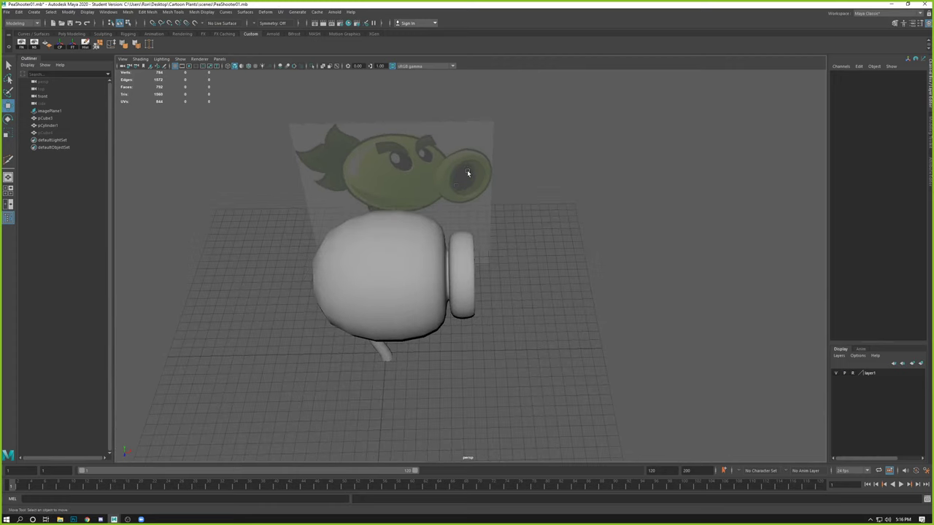
{"action": "right_click_drag", "start_coordinate": [435, 261], "coordinate": [473, 321], "text": "alt"}
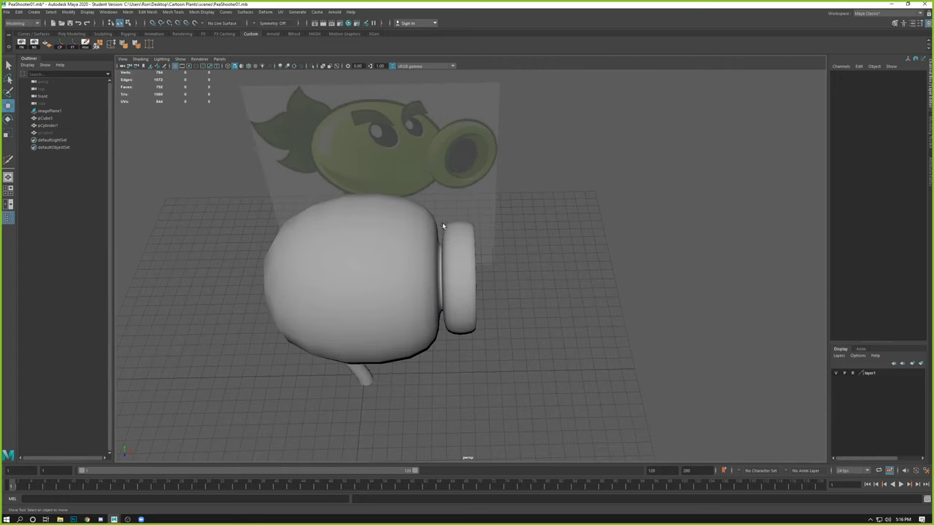
{"action": "left_click_drag", "start_coordinate": [426, 257], "coordinate": [444, 270], "text": "alt"}
{"action": "left_click", "coordinate": [443, 269]}
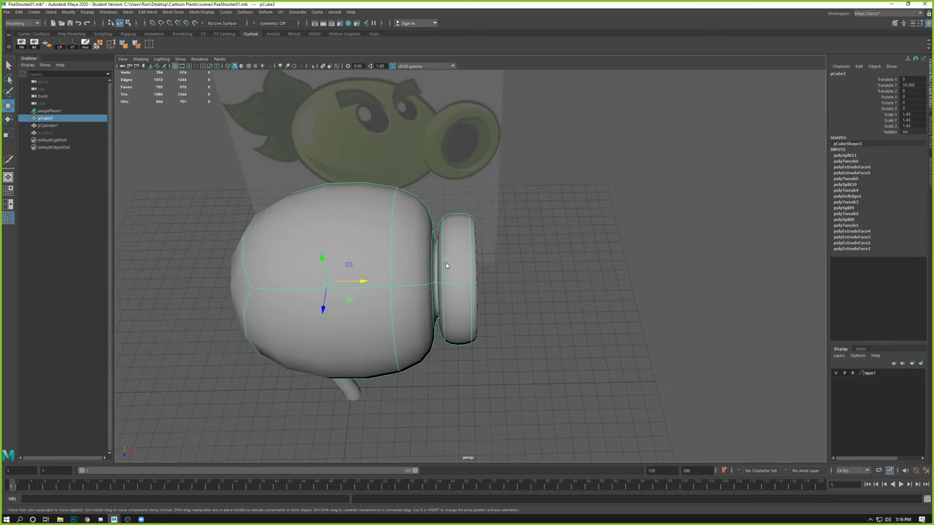
{"action": "right_click_drag", "start_coordinate": [445, 263], "coordinate": [420, 263]}
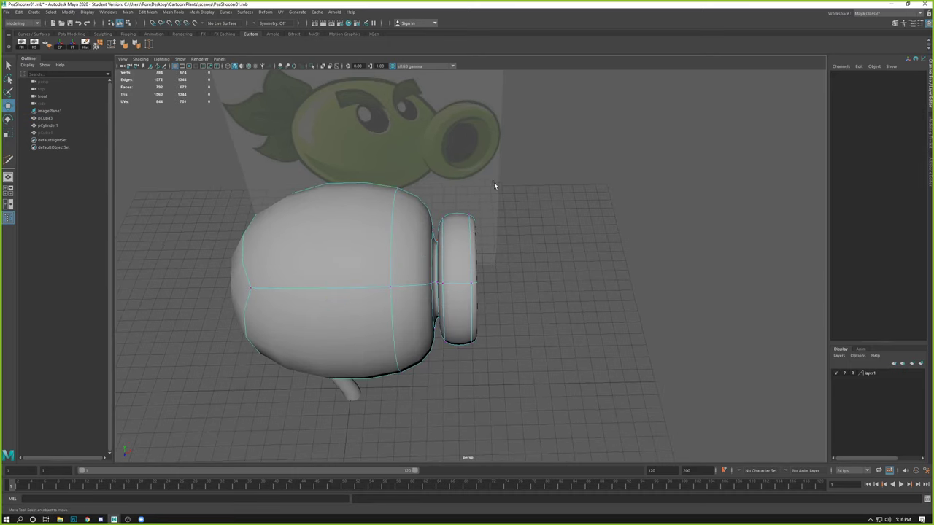
{"action": "left_click_drag", "start_coordinate": [457, 380], "coordinate": [457, 379]}
{"action": "key", "text": "shift+period"}
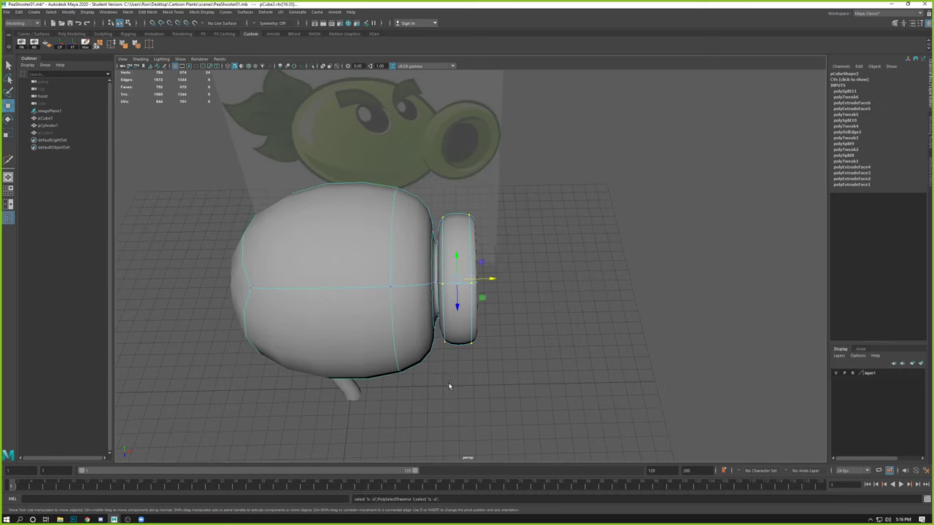
{"action": "left_click_drag", "start_coordinate": [493, 278], "coordinate": [524, 286]}
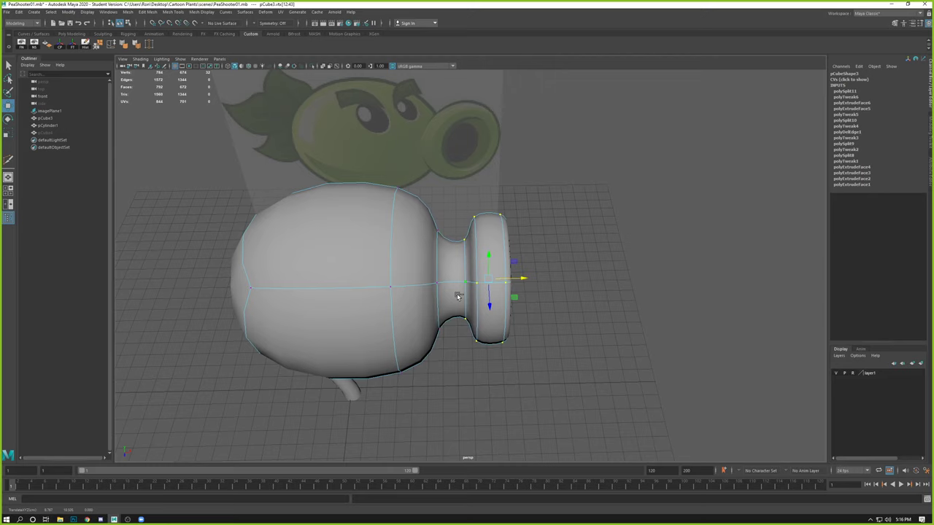
Step: Undo the last mouthpiece move and reposition its vertices along X to set the neck length again
{"action": "key", "text": "ctrl+z"}
{"action": "left_click_drag", "start_coordinate": [494, 284], "coordinate": [516, 283]}
{"action": "left_click", "coordinate": [624, 239]}
Step: Select all the mouthpiece's vertices and scale them down slightly along X to make the mouthpiece thinner
{"action": "left_click_drag", "start_coordinate": [624, 238], "coordinate": [475, 217], "text": "alt"}
{"action": "left_click_drag", "start_coordinate": [515, 173], "coordinate": [441, 379]}
{"action": "key", "text": "r"}
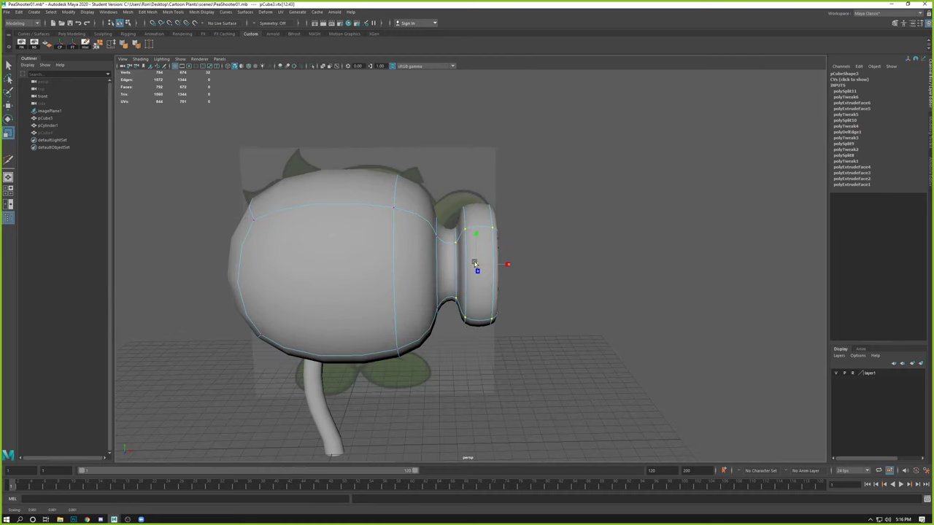
{"action": "left_click_drag", "start_coordinate": [508, 264], "coordinate": [501, 264]}
{"action": "left_click", "coordinate": [594, 229]}
Step: Raise the head's top face slightly along Y, compare it with the reference in the front view, and return to object mode
{"action": "left_click_drag", "start_coordinate": [594, 230], "coordinate": [328, 183], "text": "alt"}
{"action": "right_click_drag", "start_coordinate": [329, 184], "coordinate": [314, 202]}
{"action": "left_click_drag", "start_coordinate": [313, 203], "coordinate": [332, 193], "text": "alt"}
{"action": "left_click", "coordinate": [274, 235]}
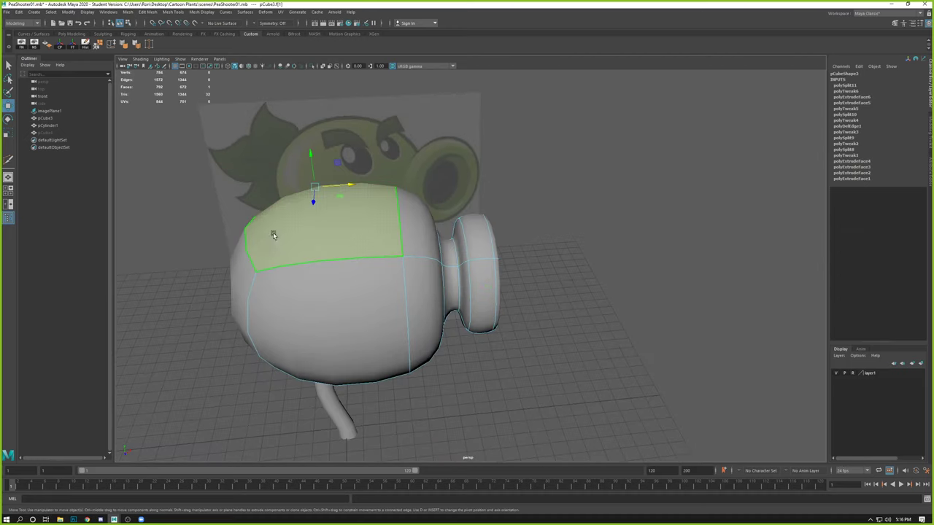
{"action": "left_click_drag", "start_coordinate": [312, 157], "coordinate": [311, 143]}
{"action": "left_click_drag", "start_coordinate": [314, 191], "coordinate": [310, 181], "text": "alt"}
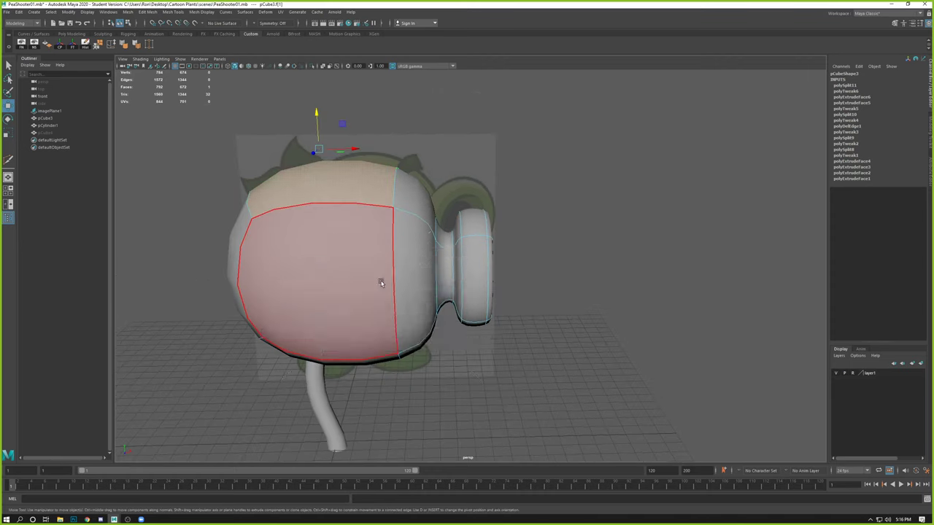
{"action": "key", "text": "space"}
{"action": "key", "text": "space"}
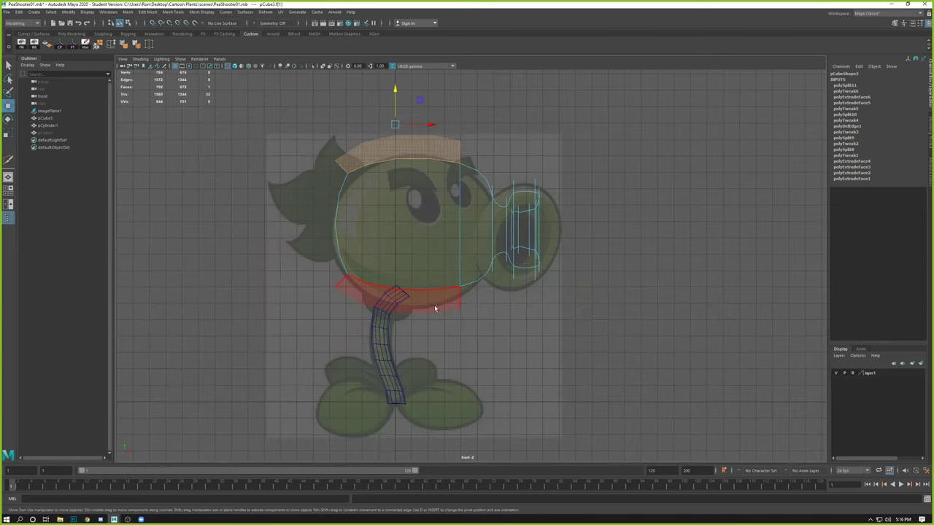
{"action": "key", "text": "space"}
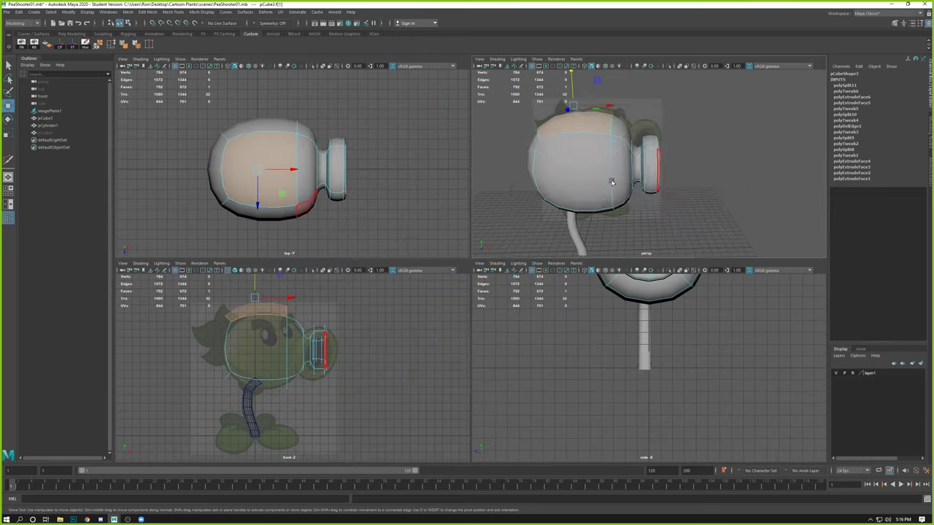
{"action": "key", "text": "space"}
{"action": "right_click_drag", "start_coordinate": [408, 202], "coordinate": [443, 187]}
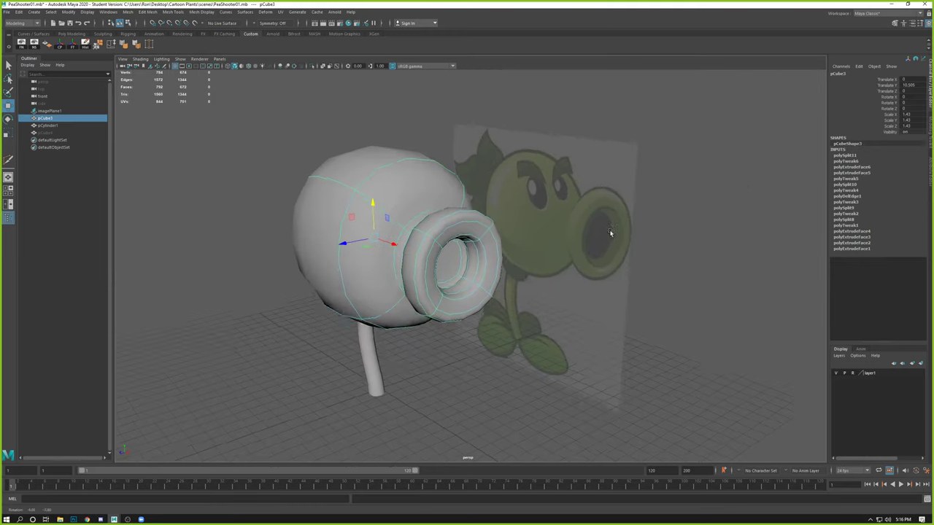
Step: Adjust the edge loops around the mouthpiece's rim along X and in scale to give the lips a rounder profile
{"action": "left_click_drag", "start_coordinate": [610, 232], "coordinate": [500, 255], "text": "alt"}
{"action": "right_click_drag", "start_coordinate": [475, 227], "coordinate": [474, 205]}
{"action": "double_click", "coordinate": [468, 229]}
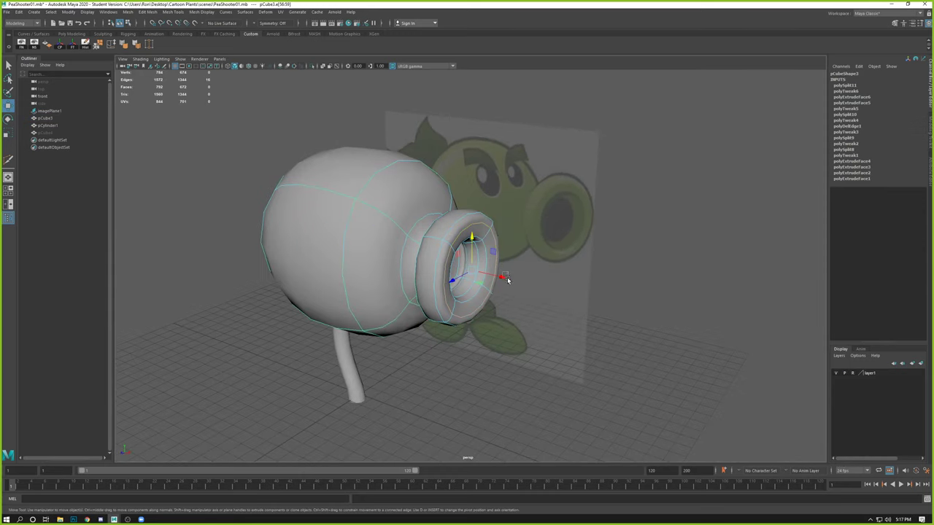
{"action": "left_click_drag", "start_coordinate": [501, 278], "coordinate": [469, 269]}
{"action": "key", "text": "w"}
{"action": "key", "text": "r"}
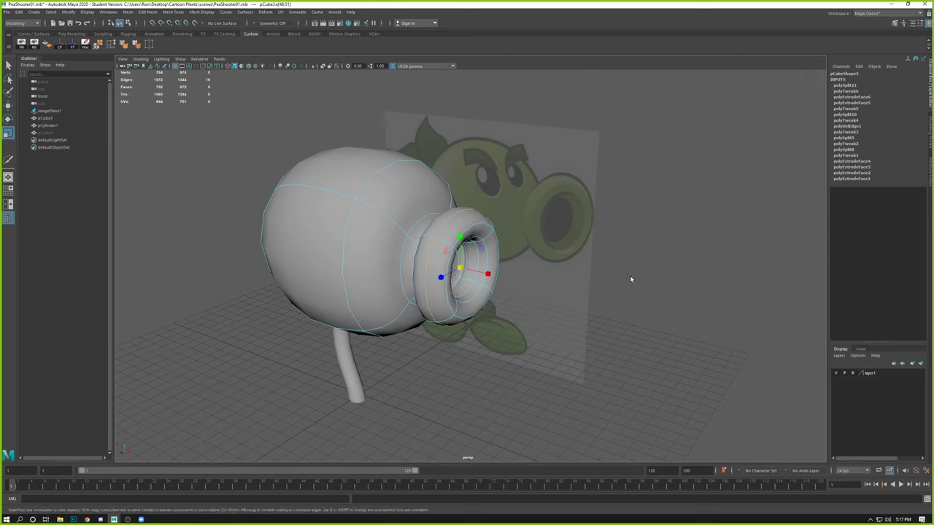
{"action": "left_click", "coordinate": [632, 279]}
Step: Select the edge loop around the back of the mouthpiece, rescale it uniformly, and return to object mode
{"action": "left_click_drag", "start_coordinate": [632, 280], "coordinate": [579, 290], "text": "alt"}
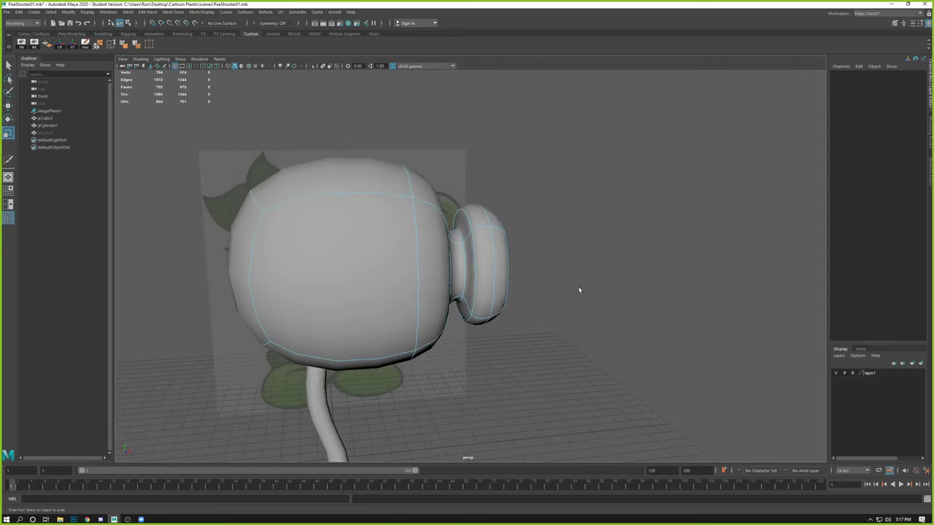
{"action": "double_click", "coordinate": [471, 262]}
{"action": "left_click_drag", "start_coordinate": [482, 264], "coordinate": [453, 272], "text": "alt"}
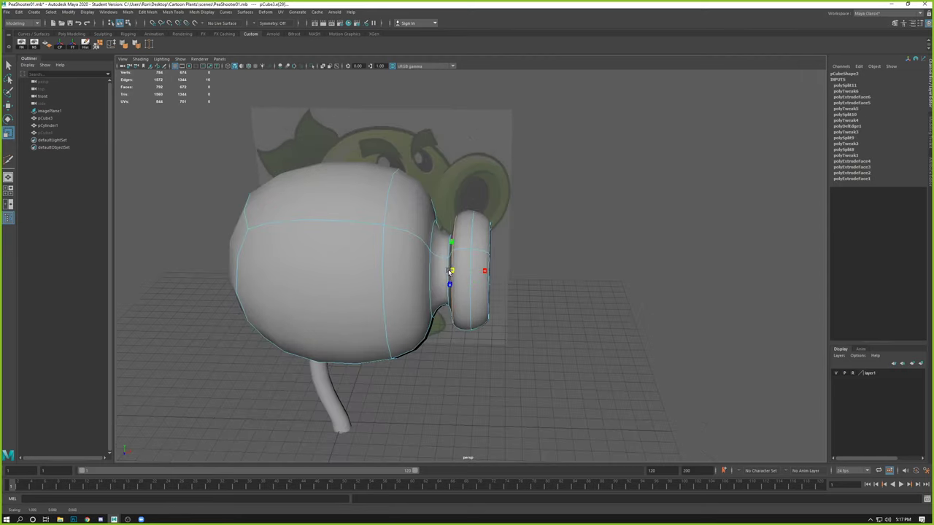
{"action": "left_click", "coordinate": [564, 244]}
{"action": "left_click_drag", "start_coordinate": [564, 244], "coordinate": [448, 192], "text": "alt"}
{"action": "right_click_drag", "start_coordinate": [447, 192], "coordinate": [481, 169]}
{"action": "left_click", "coordinate": [515, 114]}
{"action": "left_click_drag", "start_coordinate": [515, 114], "coordinate": [367, 232], "text": "alt"}
{"action": "left_click", "coordinate": [367, 232]}
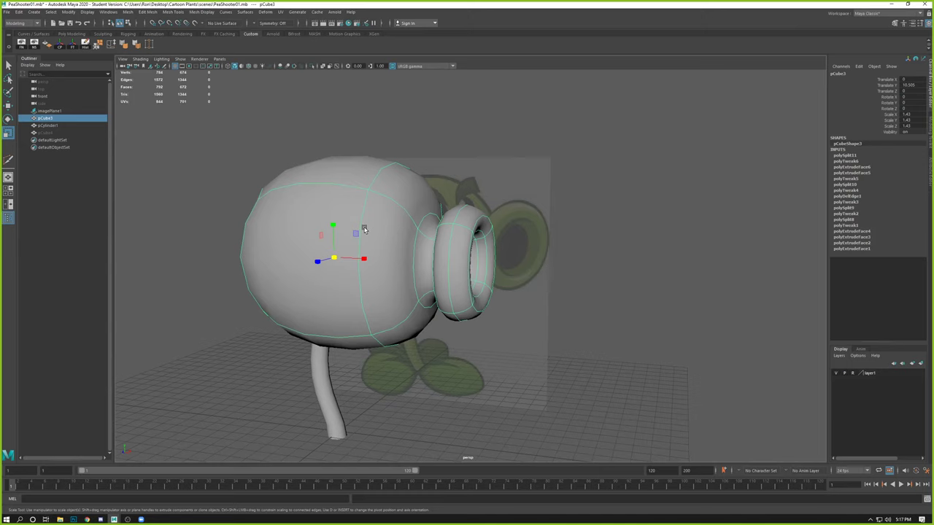
Step: Select the head's upper front face beside the neck, rotate it slightly to smooth the curve, and return to object mode
{"action": "left_click_drag", "start_coordinate": [328, 193], "coordinate": [283, 205], "text": "alt"}
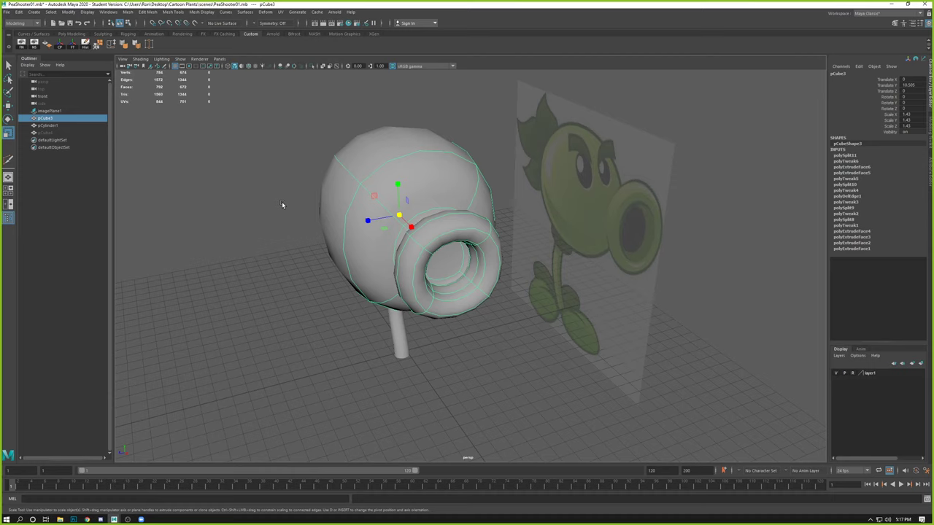
{"action": "right_click_drag", "start_coordinate": [408, 179], "coordinate": [412, 198]}
{"action": "left_click_drag", "start_coordinate": [417, 198], "coordinate": [437, 197], "text": "alt"}
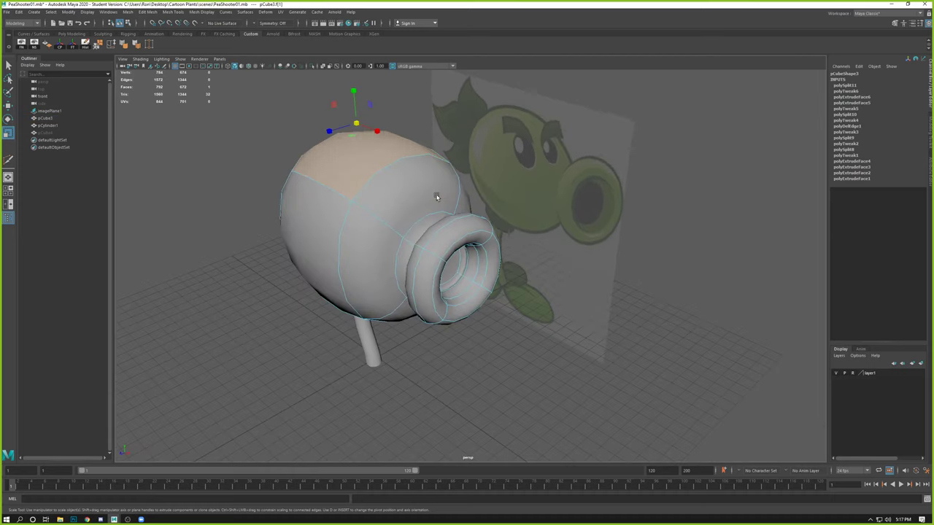
{"action": "left_click", "coordinate": [436, 197]}
{"action": "key", "text": "e"}
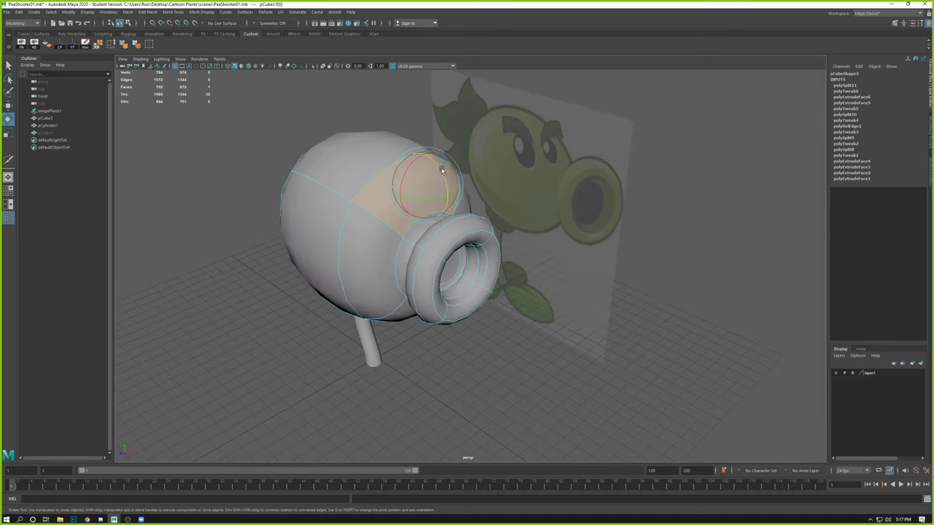
{"action": "left_click_drag", "start_coordinate": [443, 174], "coordinate": [360, 227]}
{"action": "key", "text": "w"}
{"action": "right_click_drag", "start_coordinate": [359, 224], "coordinate": [390, 211]}
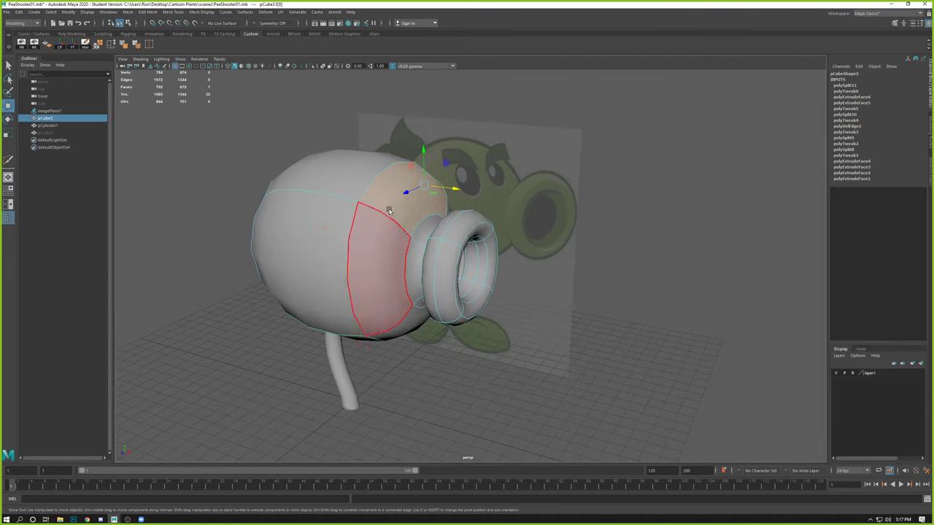
Step: Examine the underside of the head where the stem joins it and compare it with the reference image
{"action": "left_click", "coordinate": [594, 235]}
{"action": "right_click_drag", "start_coordinate": [595, 235], "coordinate": [439, 222], "text": "alt"}
{"action": "mouse_move", "coordinate": [440, 222]}
{"action": "left_mouse_down", "text": "alt"}
{"action": "mouse_move", "coordinate": [452, 209]}
{"action": "mouse_move", "coordinate": [441, 196]}
{"action": "mouse_move", "coordinate": [479, 190]}
{"action": "mouse_move", "coordinate": [480, 163]}
{"action": "mouse_move", "coordinate": [425, 218]}
{"action": "left_mouse_up", "text": "alt"}
{"action": "right_click_drag", "start_coordinate": [426, 218], "coordinate": [428, 279], "text": "alt"}
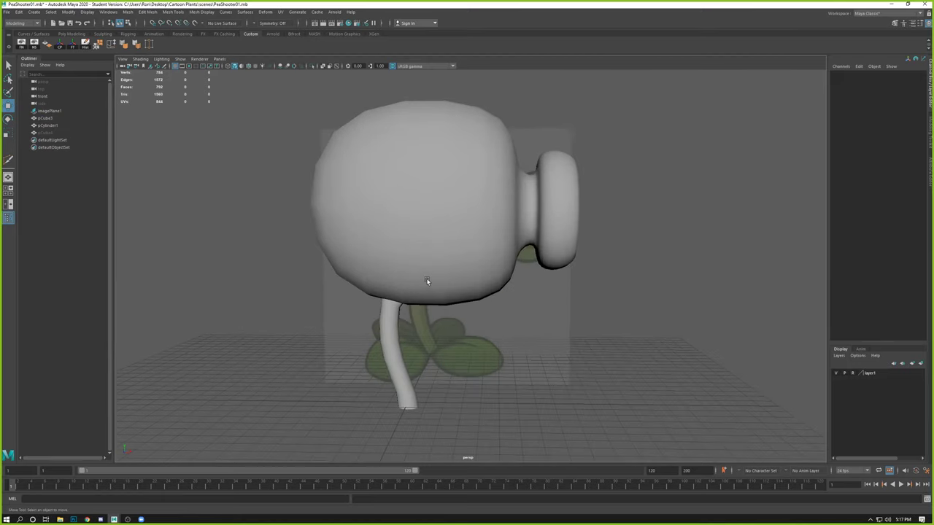
{"action": "middle_click_drag", "start_coordinate": [427, 279], "coordinate": [452, 225], "text": "alt"}
{"action": "left_click_drag", "start_coordinate": [452, 226], "coordinate": [446, 233], "text": "alt"}
{"action": "right_click_drag", "start_coordinate": [428, 243], "coordinate": [444, 270], "text": "alt"}
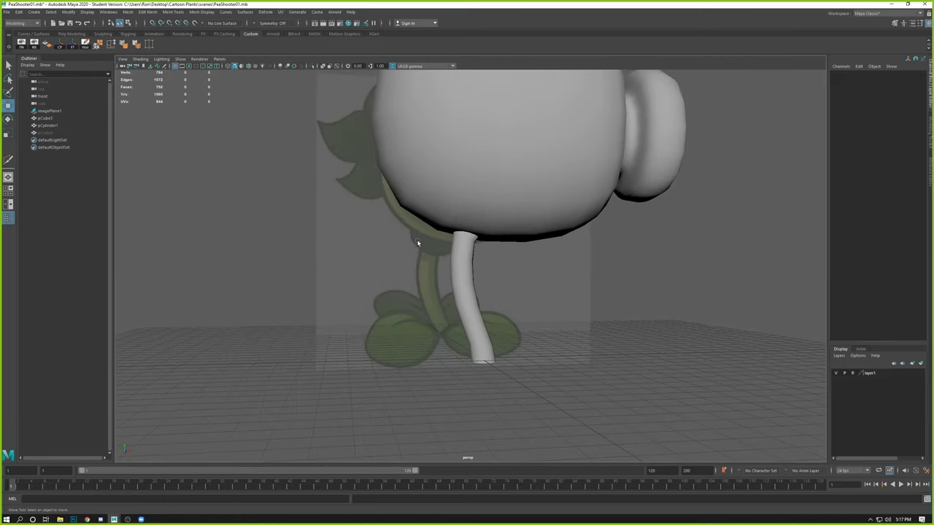
{"action": "left_click_drag", "start_coordinate": [419, 249], "coordinate": [455, 278], "text": "alt"}
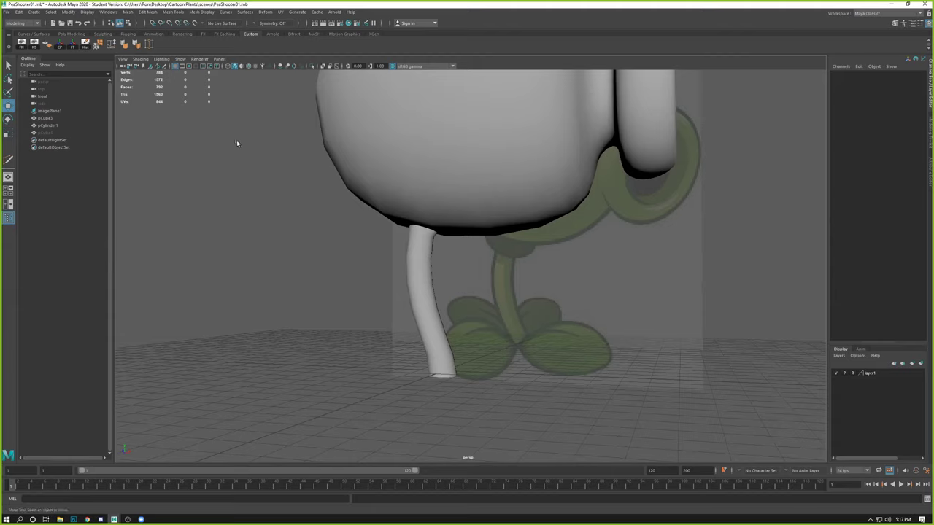
Step: Create a polygon torus with a radius of about 0.745 and section radius 0.5, and raise it to the head's underside
{"action": "left_click", "coordinate": [35, 12]}
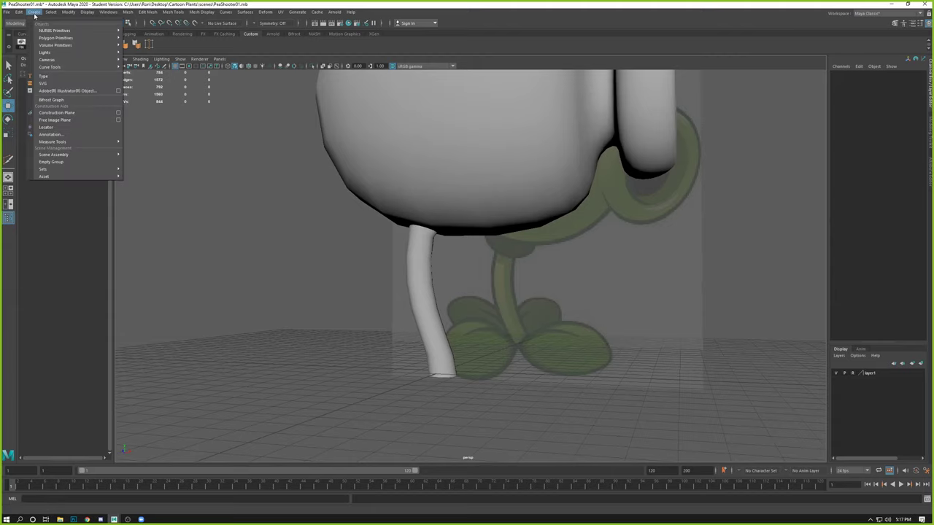
{"action": "mouse_move", "coordinate": [80, 38]}
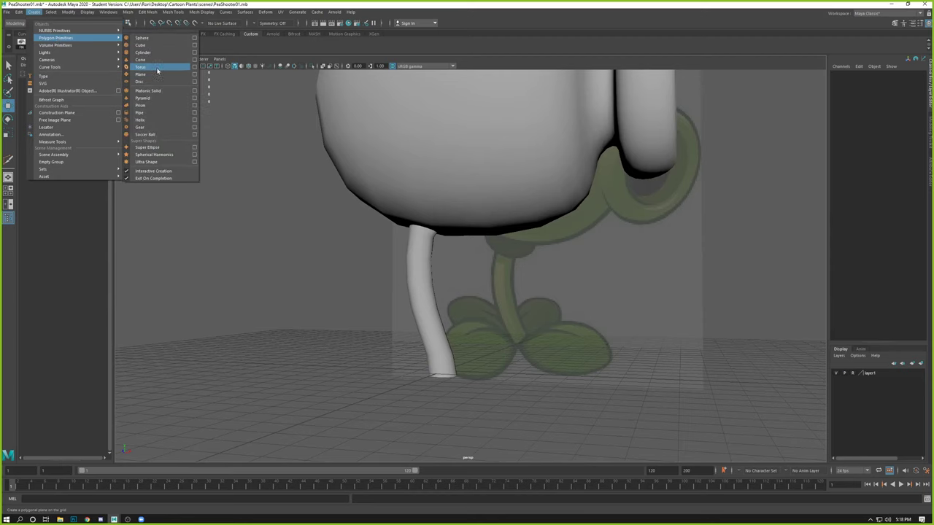
{"action": "left_click", "coordinate": [156, 70]}
{"action": "left_click_drag", "start_coordinate": [367, 353], "coordinate": [405, 379], "text": "alt"}
{"action": "left_click_drag", "start_coordinate": [458, 399], "coordinate": [471, 409]}
{"action": "left_click_drag", "start_coordinate": [470, 409], "coordinate": [460, 218]}
{"action": "key", "text": "f"}
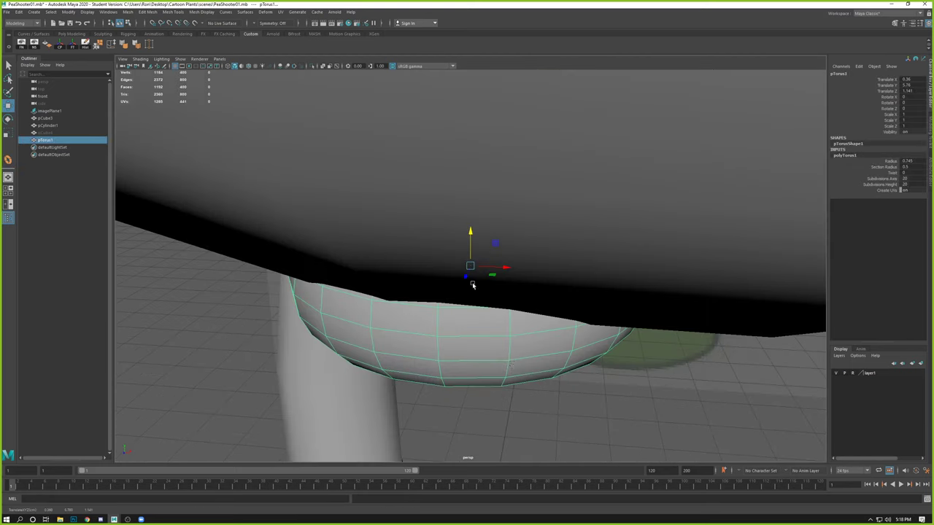
Step: In the front view, move the torus over the top of the stem and tilt it about -18.6 degrees around Z
{"action": "key", "text": "space"}
{"action": "key", "text": "space"}
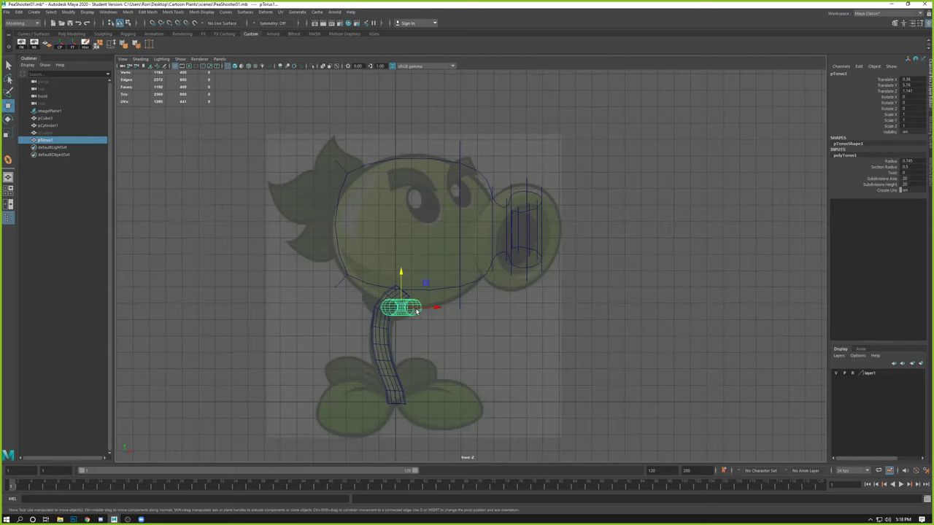
{"action": "mouse_move", "coordinate": [409, 308]}
{"action": "left_mouse_down"}
{"action": "mouse_move", "coordinate": [395, 307]}
{"action": "mouse_move", "coordinate": [413, 291]}
{"action": "left_mouse_up"}
{"action": "key", "text": "e"}
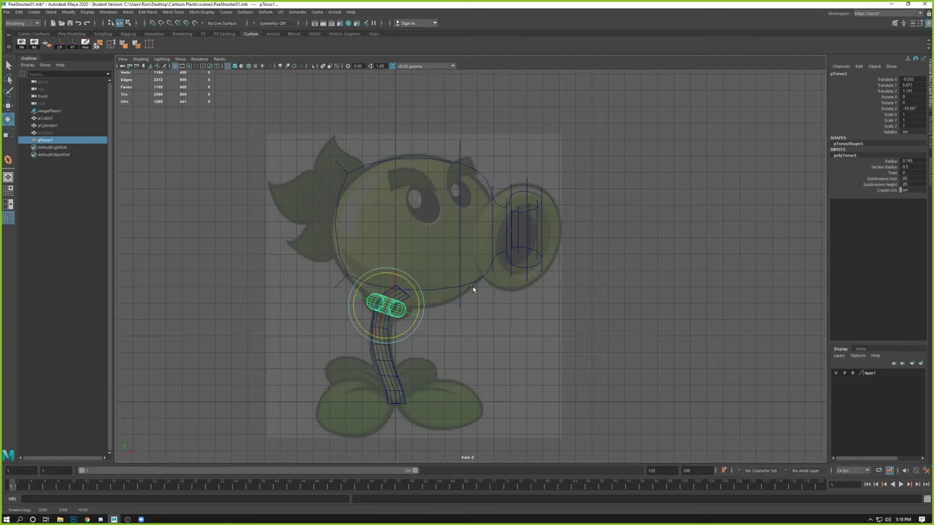
Step: In the perspective view, center the torus on the stem along Z, reduce its Z tilt to about -9.8 degrees, and lower it slightly
{"action": "key", "text": "space"}
{"action": "key", "text": "space"}
{"action": "left_click_drag", "start_coordinate": [586, 192], "coordinate": [372, 252], "text": "alt"}
{"action": "key", "text": "w"}
{"action": "left_click", "coordinate": [438, 236]}
{"action": "left_click", "coordinate": [474, 234]}
{"action": "key", "text": "e"}
{"action": "key", "text": "w"}
{"action": "left_click_drag", "start_coordinate": [384, 215], "coordinate": [384, 230]}
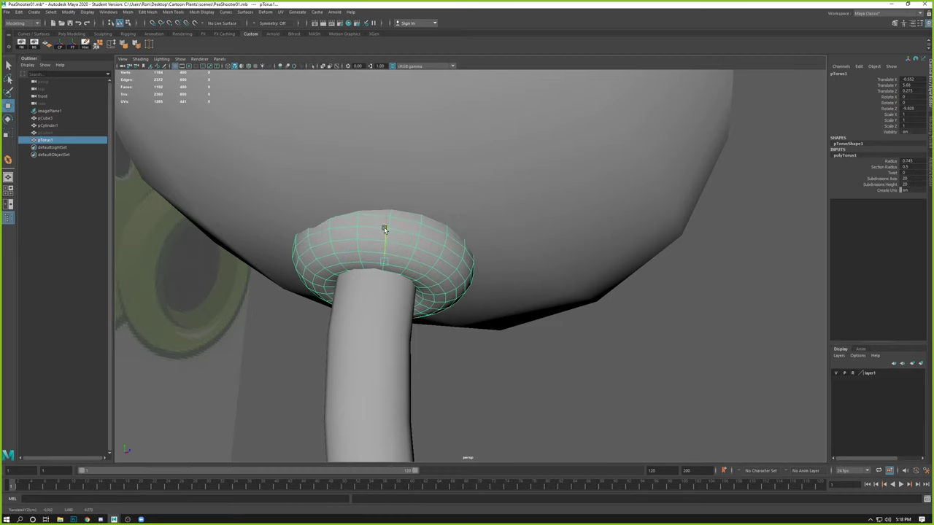
Step: Set the torus's radius to 0.545 and its section radius to 0.4
{"action": "left_click", "coordinate": [891, 161]}
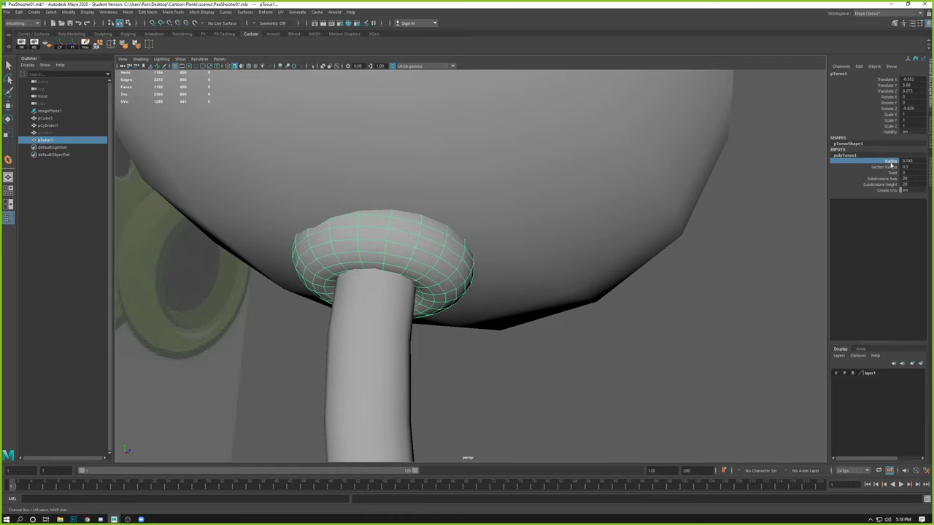
{"action": "left_click_drag", "start_coordinate": [693, 189], "coordinate": [553, 184], "text": "alt"}
{"action": "middle_click_drag", "start_coordinate": [482, 230], "coordinate": [480, 228]}
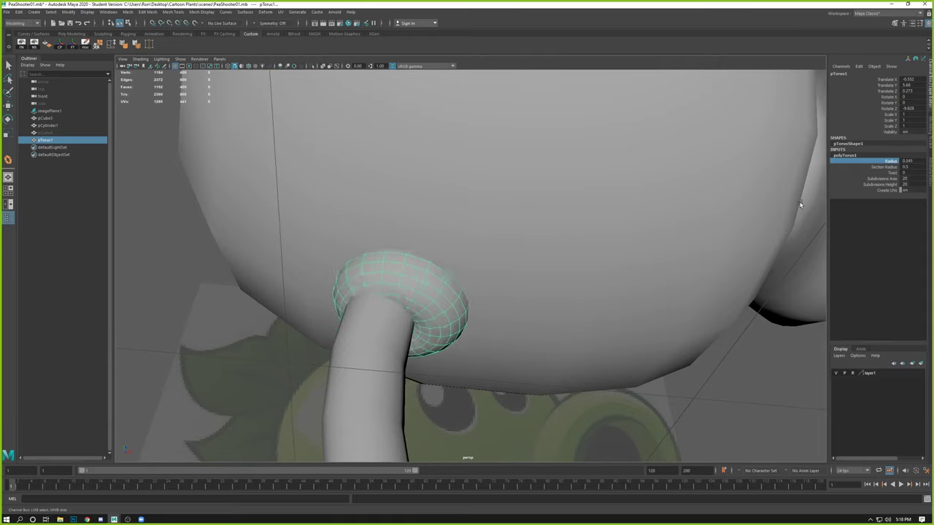
{"action": "left_click", "coordinate": [879, 167]}
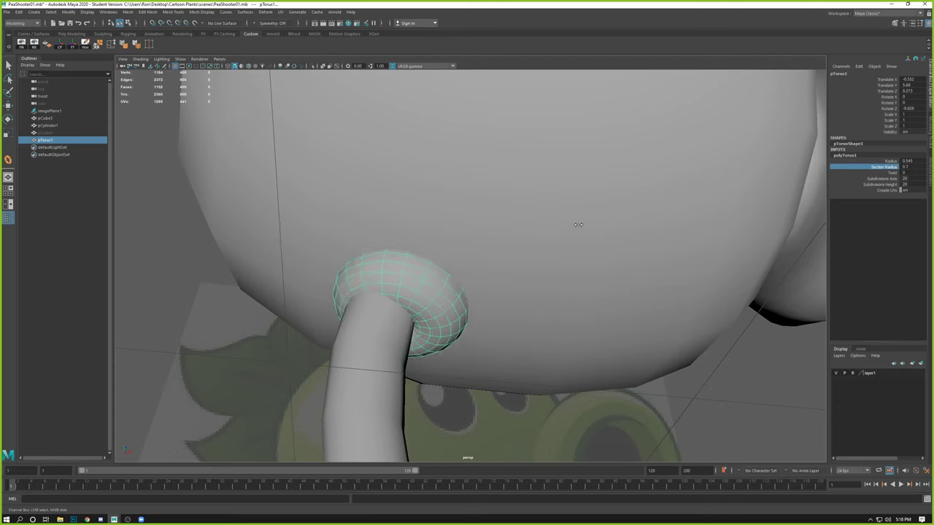
{"action": "middle_click_drag", "start_coordinate": [579, 225], "coordinate": [575, 224]}
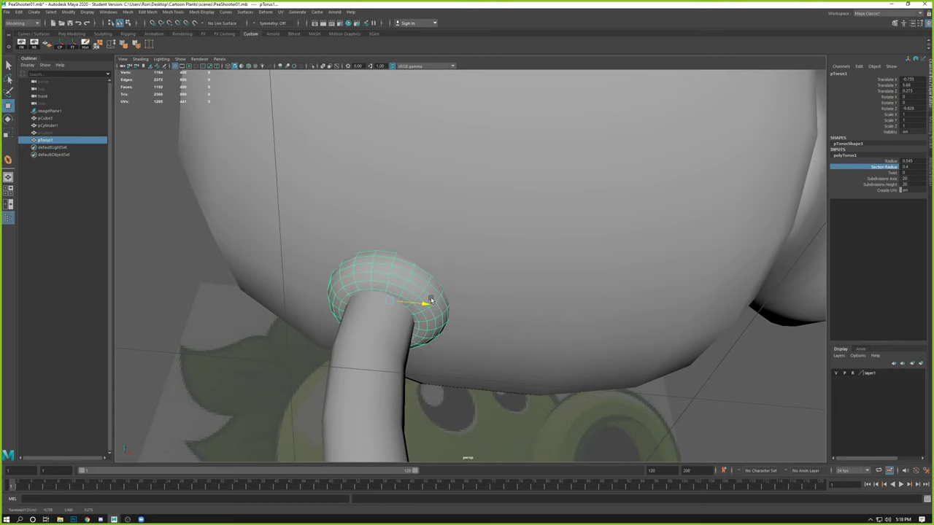
Step: Center the torus around the stem by moving it to about -0.804 in X and 0.337 in Z
{"action": "left_click_drag", "start_coordinate": [417, 307], "coordinate": [426, 205], "text": "alt"}
{"action": "key", "text": "ctrl+z"}
{"action": "left_click_drag", "start_coordinate": [403, 245], "coordinate": [492, 248]}
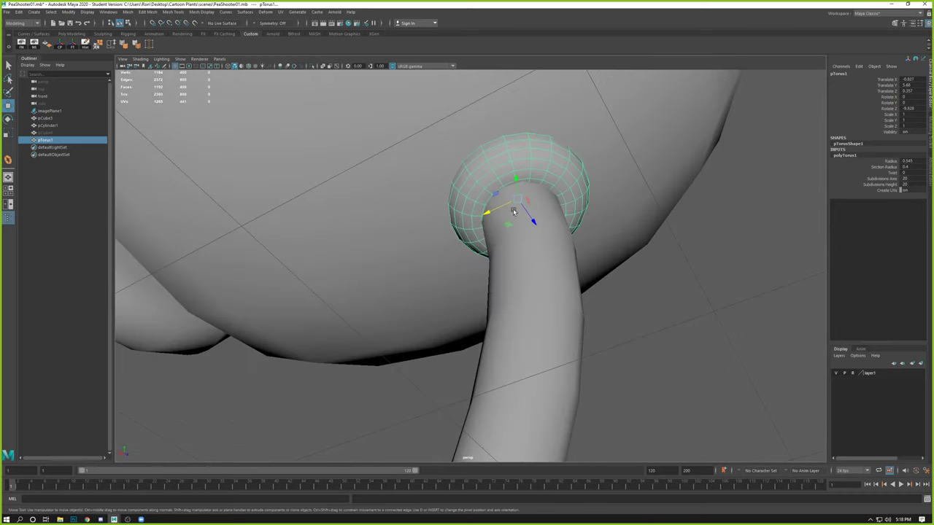
{"action": "left_click_drag", "start_coordinate": [487, 213], "coordinate": [485, 212]}
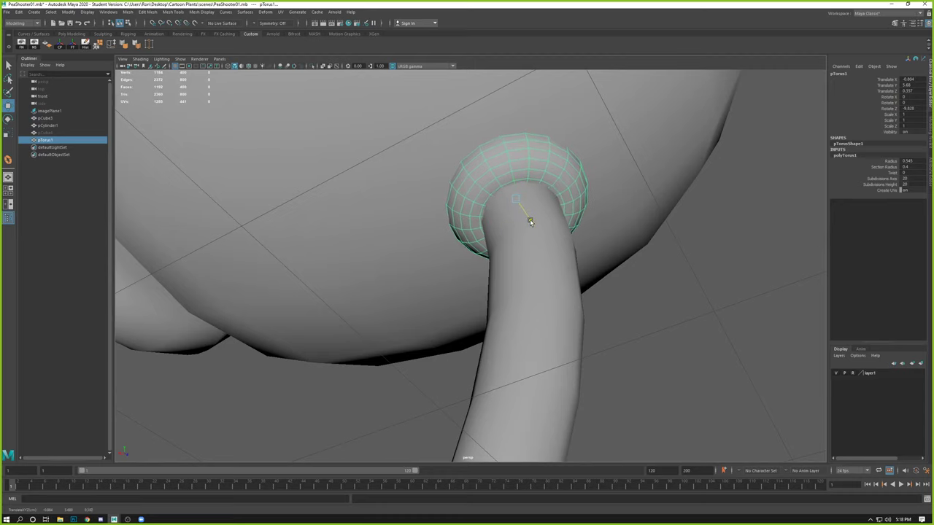
Step: Scale the torus up uniformly so it forms a wider collar under the head, and deselect it
{"action": "left_click", "coordinate": [667, 334]}
{"action": "left_click_drag", "start_coordinate": [667, 334], "coordinate": [449, 272], "text": "alt"}
{"action": "left_click", "coordinate": [465, 281]}
{"action": "key", "text": "r"}
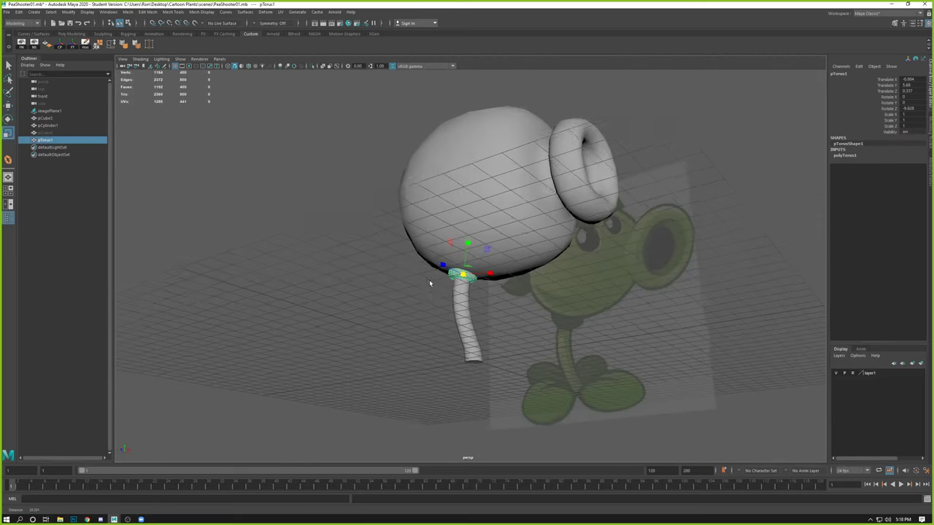
{"action": "scroll", "coordinate": [458, 283], "scroll_direction": "up", "scroll_amount": 3}
{"action": "left_click_drag", "start_coordinate": [458, 283], "coordinate": [471, 284]}
{"action": "left_click", "coordinate": [333, 344]}
{"action": "left_click_drag", "start_coordinate": [332, 343], "coordinate": [377, 301], "text": "alt"}
{"action": "scroll", "coordinate": [394, 338], "scroll_direction": "down", "scroll_amount": 3}
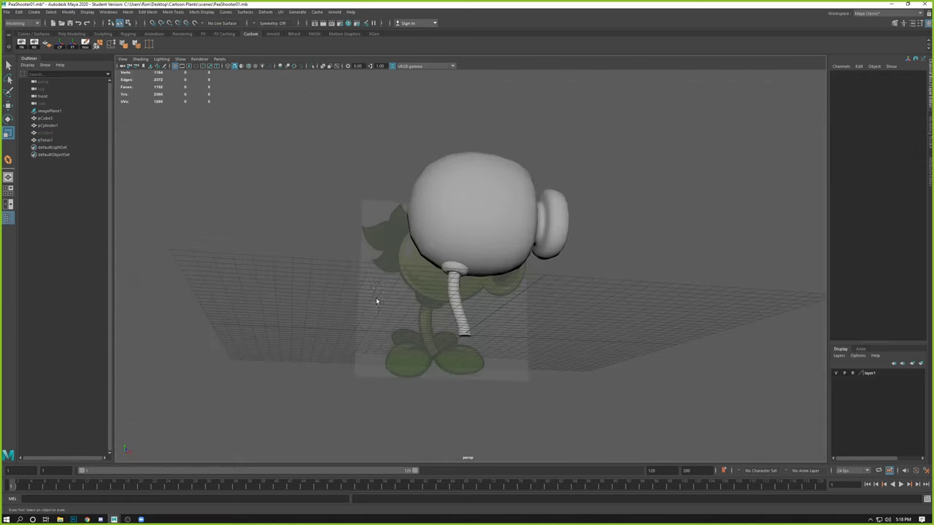
Step: Enlarge the torus collar uniformly to a scale of about 1.654 and open its polyTorus1 construction settings
{"action": "key", "text": "space"}
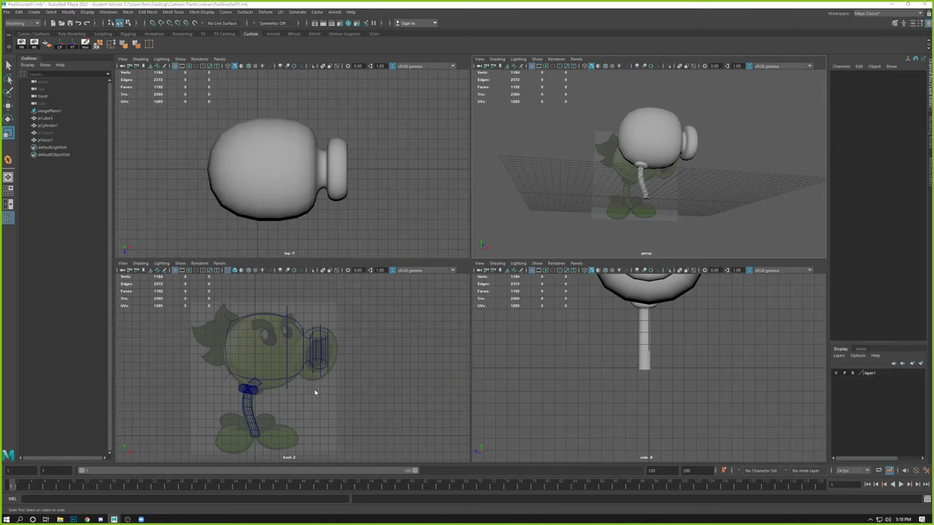
{"action": "key", "text": "space"}
{"action": "key", "text": "space"}
{"action": "scroll", "coordinate": [521, 146], "scroll_direction": "up", "scroll_amount": 5}
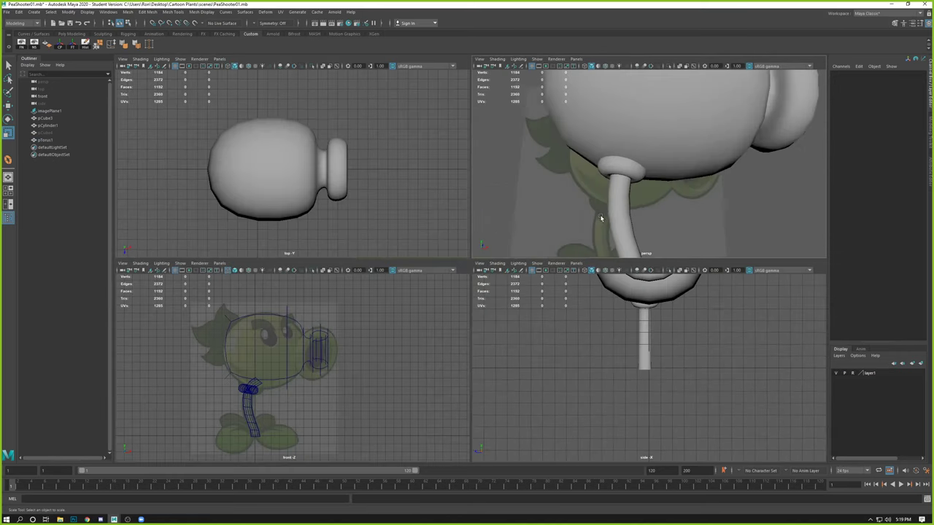
{"action": "left_click", "coordinate": [613, 184]}
{"action": "key", "text": "r"}
{"action": "left_click_drag", "start_coordinate": [628, 172], "coordinate": [647, 174]}
{"action": "left_click", "coordinate": [845, 155]}
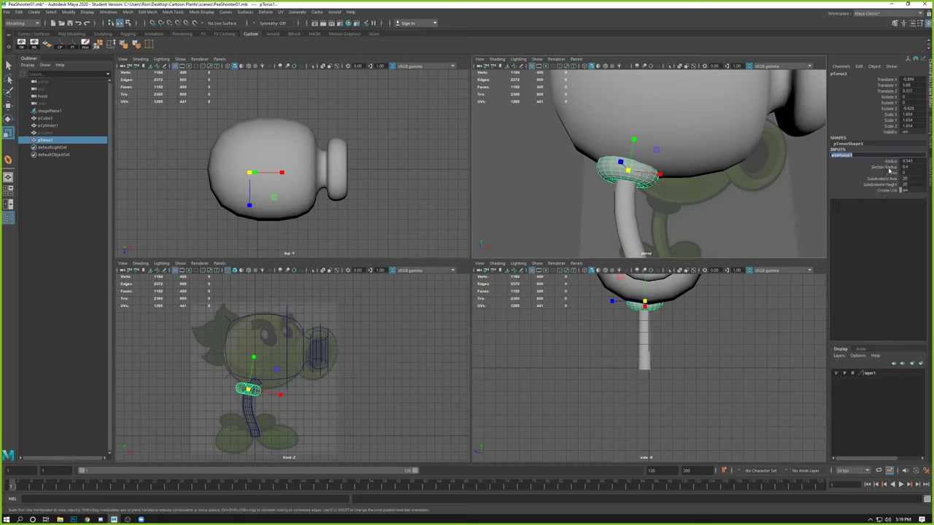
Step: Set the torus collar's radius to 0.6 and its section radius to 0.5
{"action": "left_click", "coordinate": [888, 161]}
{"action": "double_click", "coordinate": [912, 162]}
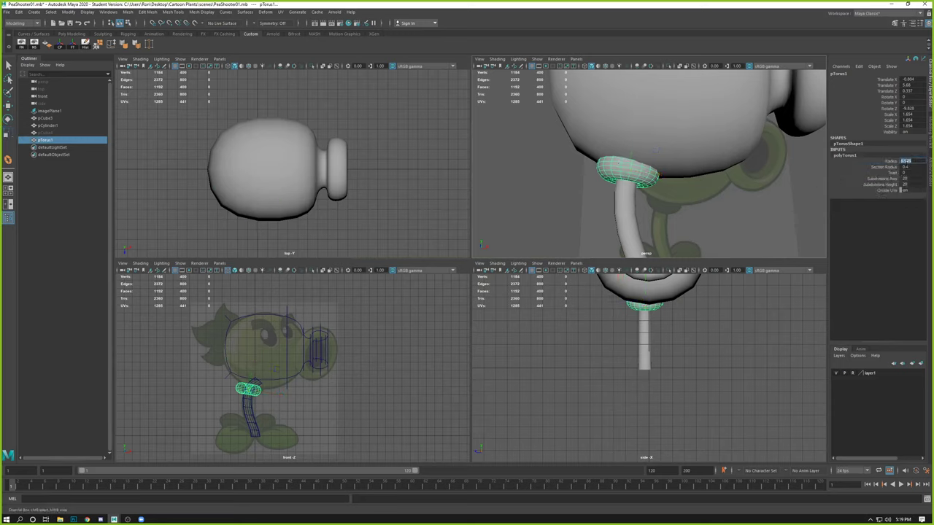
{"action": "type", "text": ".6"}
{"action": "key", "text": "Return"}
{"action": "left_click_drag", "start_coordinate": [607, 175], "coordinate": [635, 164], "text": "alt"}
{"action": "double_click", "coordinate": [911, 167]}
{"action": "type", "text": ".5"}
{"action": "key", "text": "Return"}
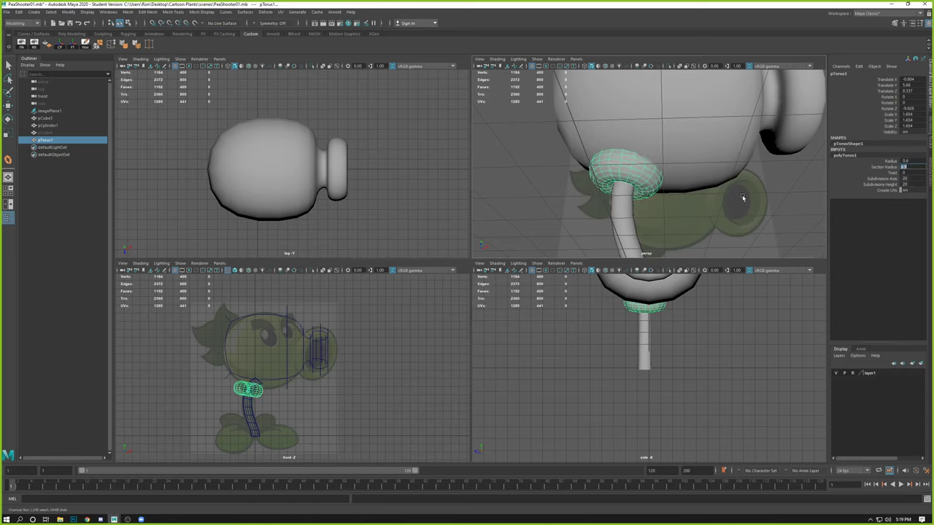
{"action": "left_click_drag", "start_coordinate": [672, 206], "coordinate": [633, 202], "text": "alt"}
{"action": "key", "text": "ctrl+z"}
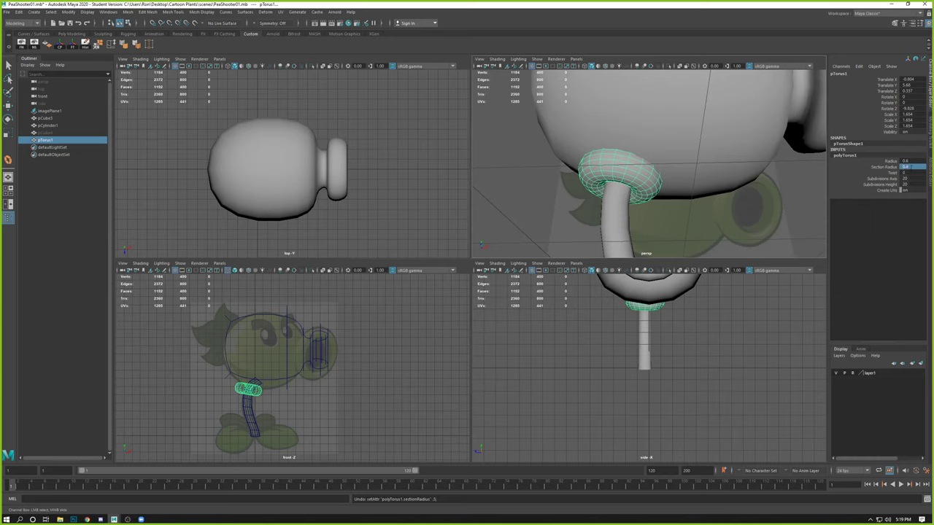
{"action": "key", "text": "Return"}
Step: Reduce the torus collar's radius to 0.55 and again to 0.5, and deselect the collar
{"action": "left_click", "coordinate": [915, 160]}
{"action": "type", "text": "."}
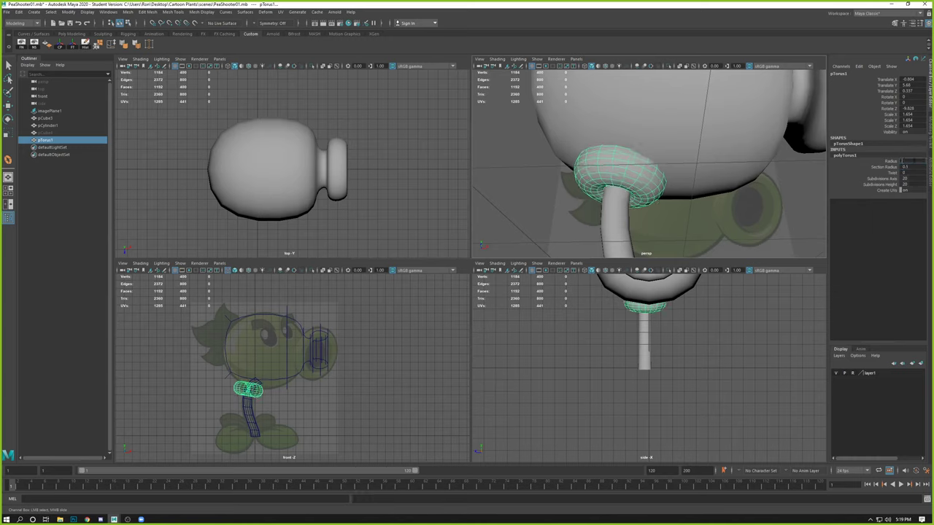
{"action": "type", "text": "55"}
{"action": "key", "text": "Return"}
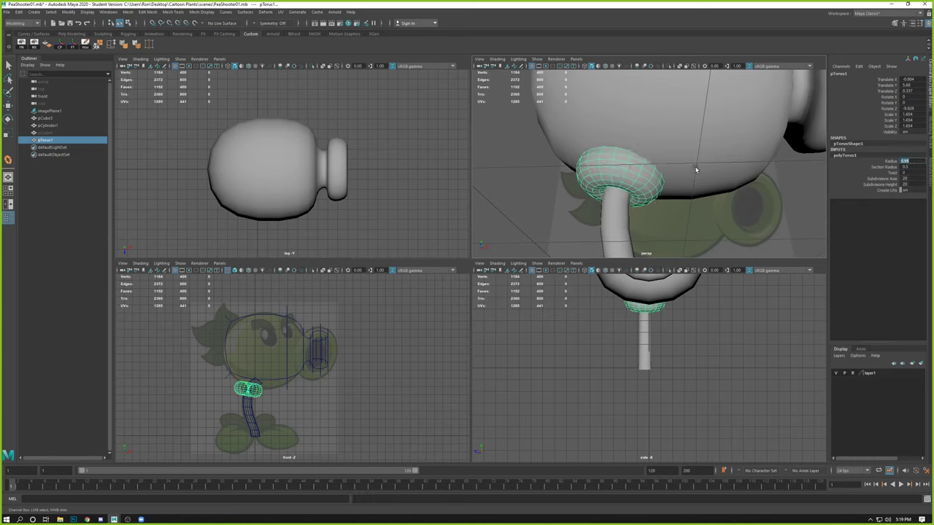
{"action": "type", "text": ".5"}
{"action": "key", "text": "Return"}
{"action": "left_click", "coordinate": [508, 185]}
{"action": "left_click_drag", "start_coordinate": [509, 186], "coordinate": [556, 202], "text": "alt"}
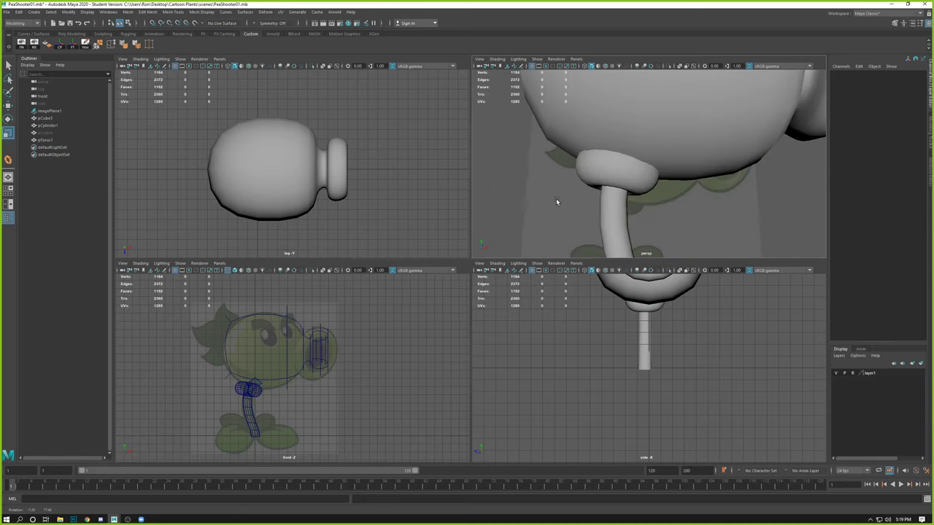
Step: Move the torus collar vertically to 5.65 in Y so it sits against the underside of the head
{"action": "right_click_drag", "start_coordinate": [556, 202], "coordinate": [496, 140], "text": "alt"}
{"action": "left_click_drag", "start_coordinate": [497, 140], "coordinate": [426, 294], "text": "alt"}
{"action": "key", "text": "space"}
{"action": "left_click", "coordinate": [418, 278]}
{"action": "key", "text": "w"}
{"action": "left_click_drag", "start_coordinate": [438, 237], "coordinate": [438, 233]}
{"action": "key", "text": "4"}
{"action": "key", "text": "f"}
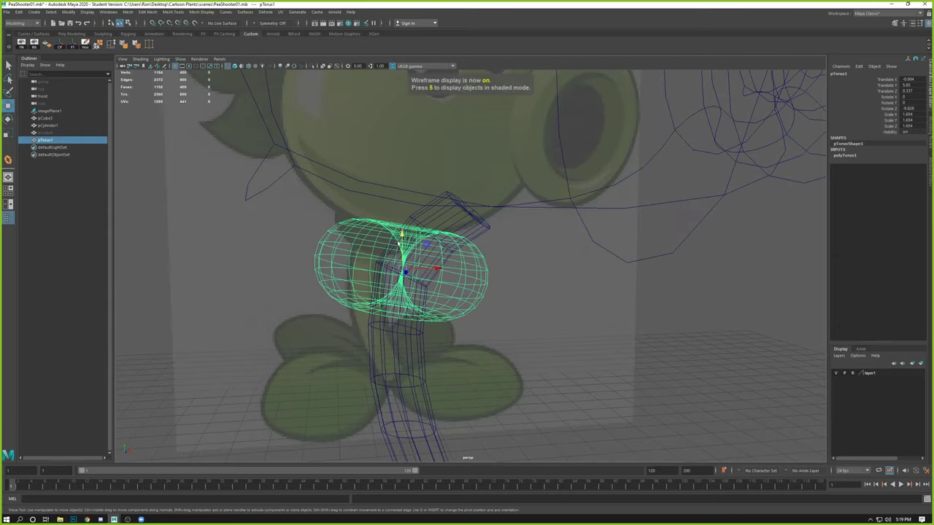
{"action": "right_click", "coordinate": [367, 238]}
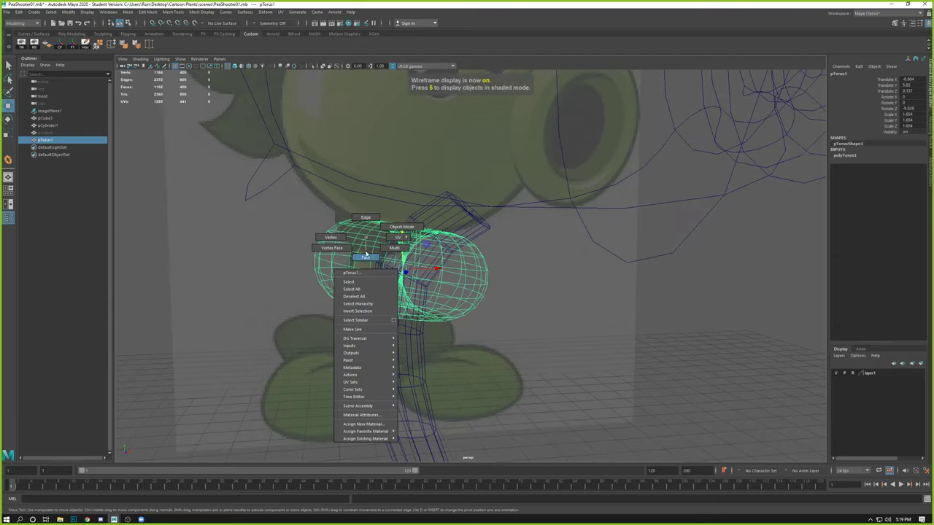
{"action": "left_click", "coordinate": [366, 257]}
{"action": "mouse_move", "coordinate": [365, 257]}
{"action": "left_mouse_down", "text": "alt"}
{"action": "mouse_move", "coordinate": [379, 248]}
{"action": "mouse_move", "coordinate": [368, 241]}
{"action": "left_mouse_up", "text": "alt"}
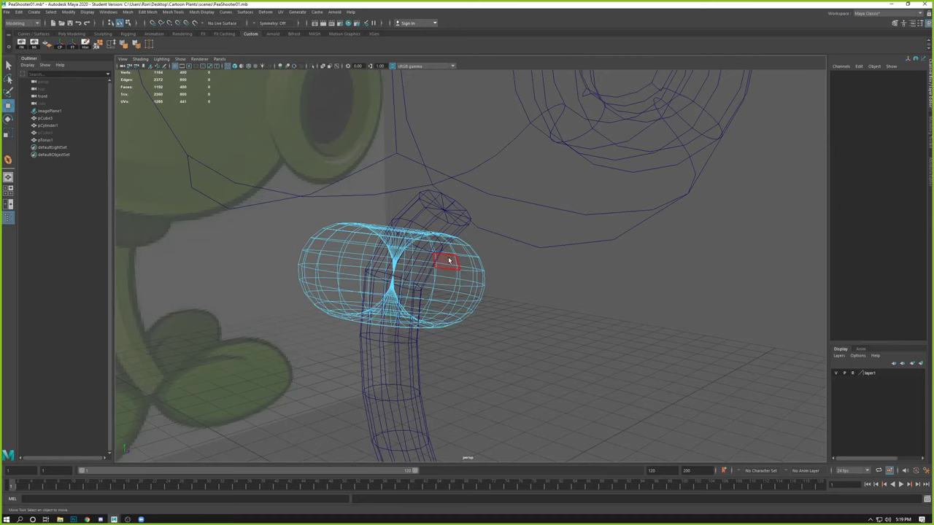
{"action": "key", "text": "6"}
{"action": "right_click_drag", "start_coordinate": [416, 276], "coordinate": [432, 260]}
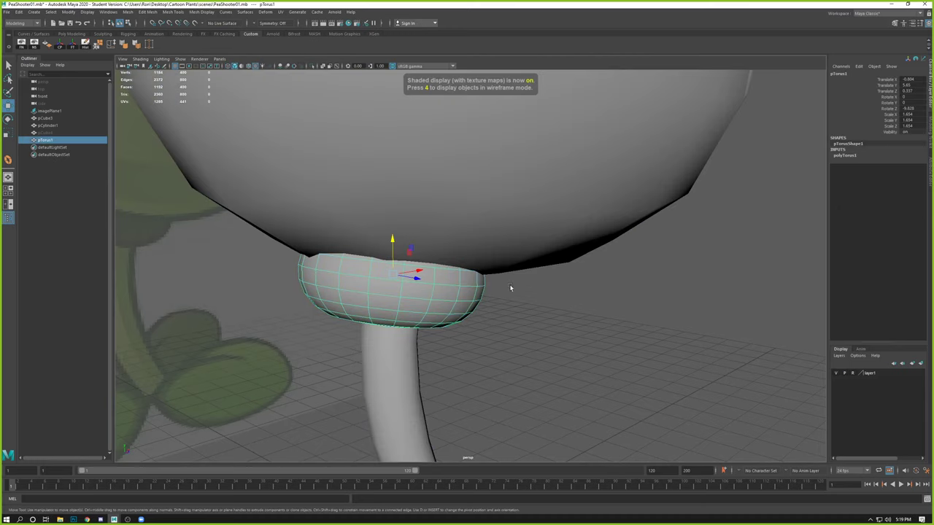
Step: Examine the collar and stem from below and the stem's upper end inside the head
{"action": "scroll", "coordinate": [510, 288], "scroll_direction": "down", "scroll_amount": 5}
{"action": "left_click", "coordinate": [475, 287]}
{"action": "left_click_drag", "start_coordinate": [475, 287], "coordinate": [413, 350], "text": "alt"}
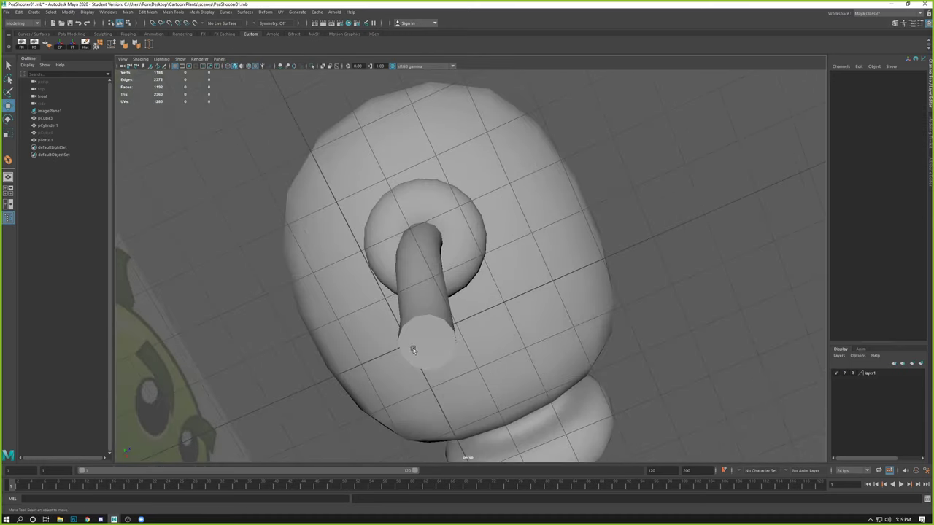
{"action": "left_click", "coordinate": [428, 339]}
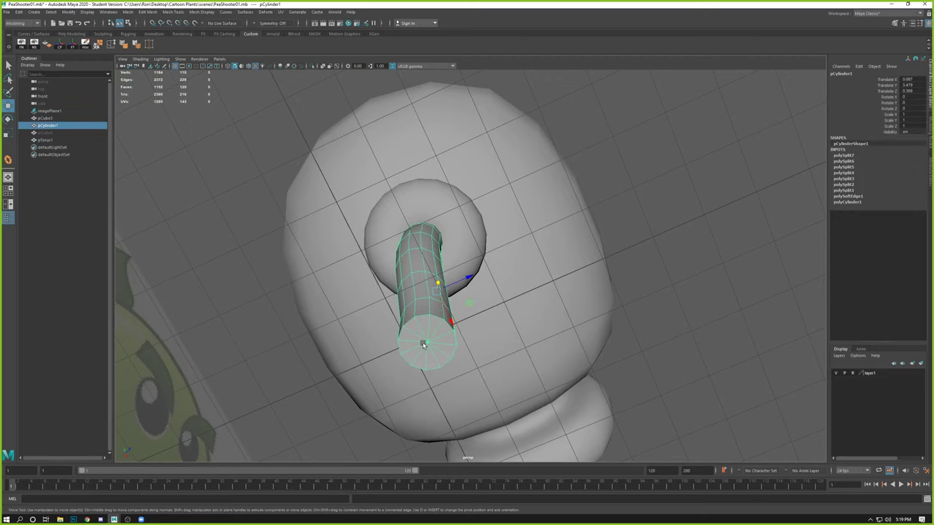
{"action": "left_click_drag", "start_coordinate": [430, 202], "coordinate": [469, 246], "text": "alt"}
{"action": "right_click_drag", "start_coordinate": [469, 246], "coordinate": [643, 334], "text": "alt"}
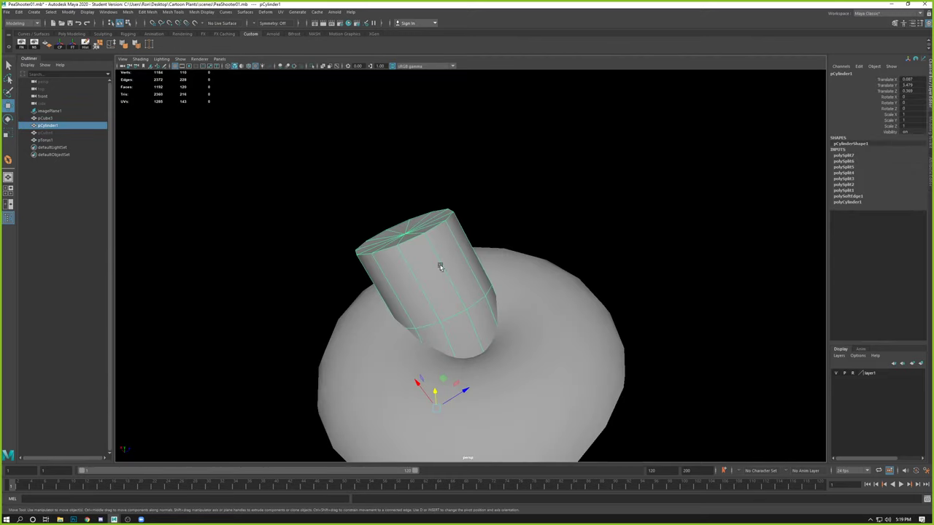
{"action": "left_click_drag", "start_coordinate": [440, 267], "coordinate": [433, 281], "text": "alt"}
{"action": "left_click_drag", "start_coordinate": [536, 308], "coordinate": [447, 264], "text": "alt"}
Step: Compare the head, collar and stem with the reference image in the front view and from several perspective angles
{"action": "key", "text": "space"}
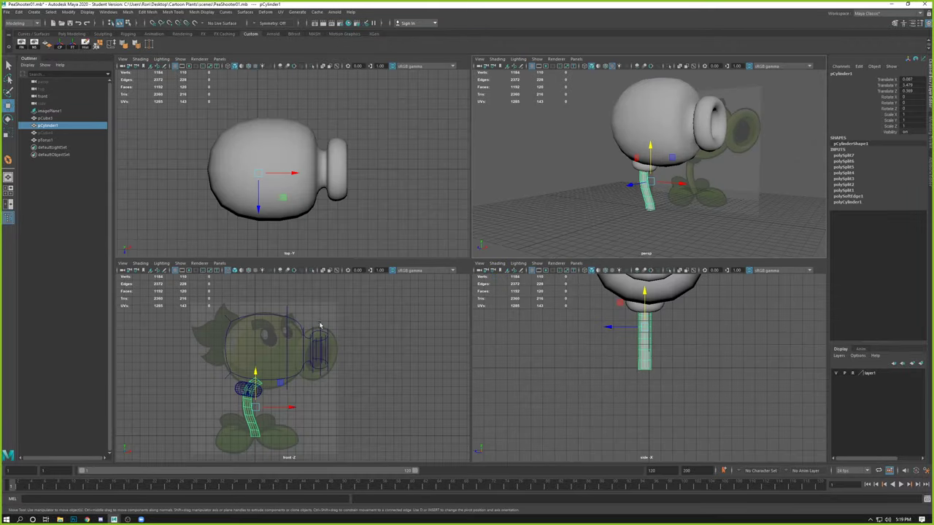
{"action": "key", "text": "space"}
{"action": "left_click", "coordinate": [330, 336]}
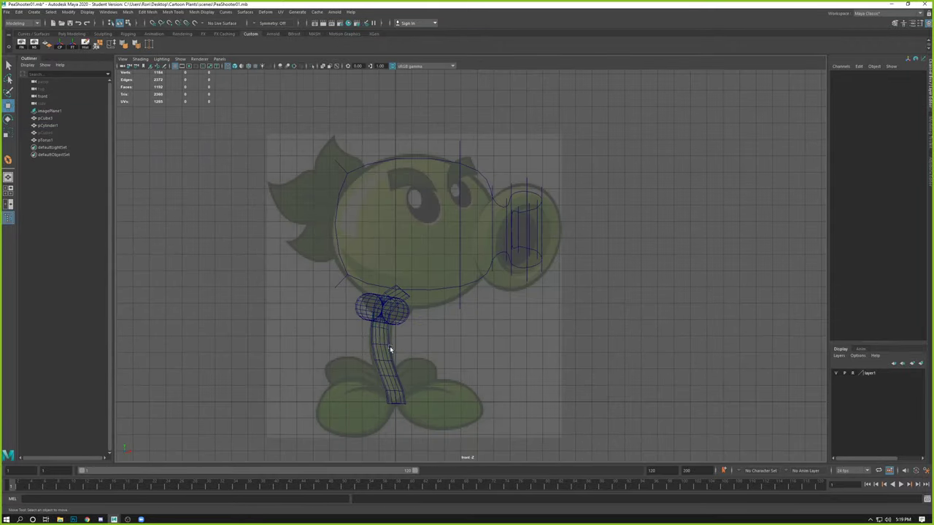
{"action": "left_click_drag", "start_coordinate": [531, 158], "coordinate": [448, 275]}
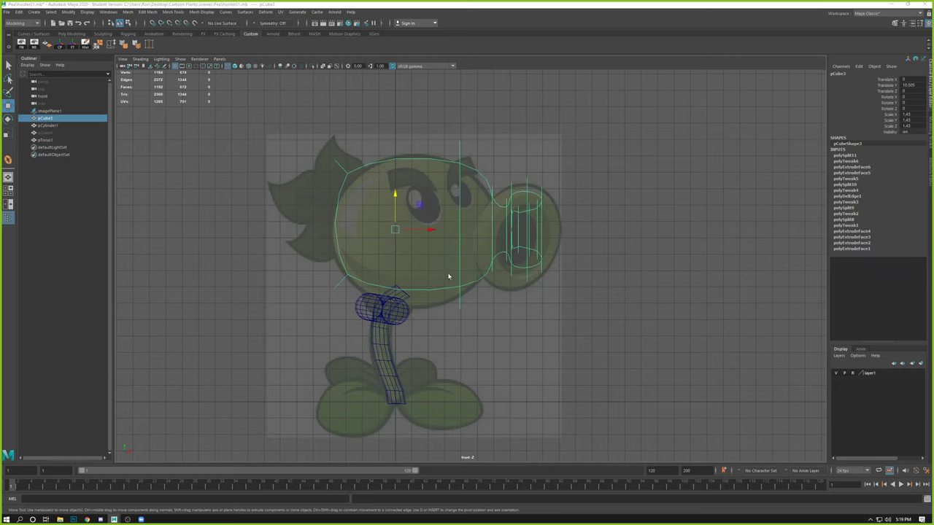
{"action": "key", "text": "space"}
{"action": "key", "text": "space"}
{"action": "left_click_drag", "start_coordinate": [686, 211], "coordinate": [537, 202], "text": "alt"}
{"action": "left_click", "coordinate": [539, 332]}
{"action": "left_click_drag", "start_coordinate": [538, 332], "coordinate": [591, 342], "text": "alt"}
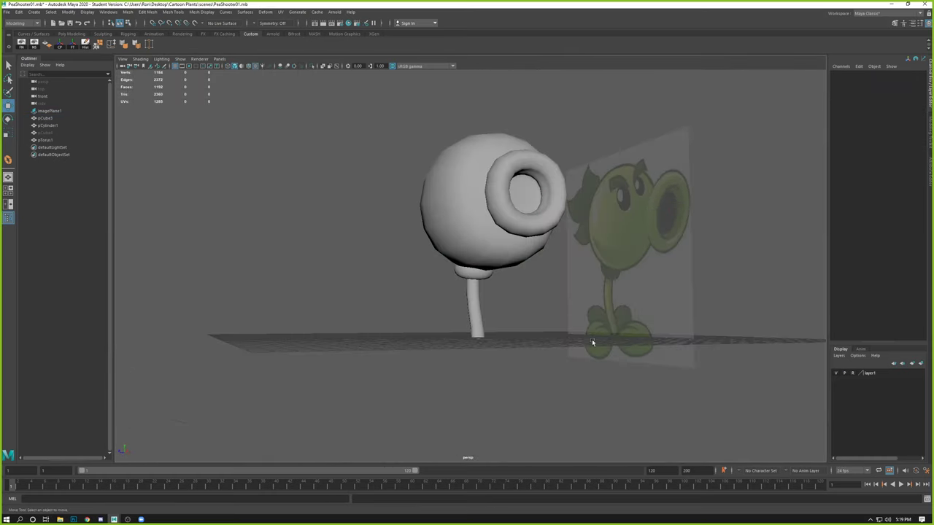
{"action": "left_click_drag", "start_coordinate": [478, 306], "coordinate": [488, 280], "text": "alt"}
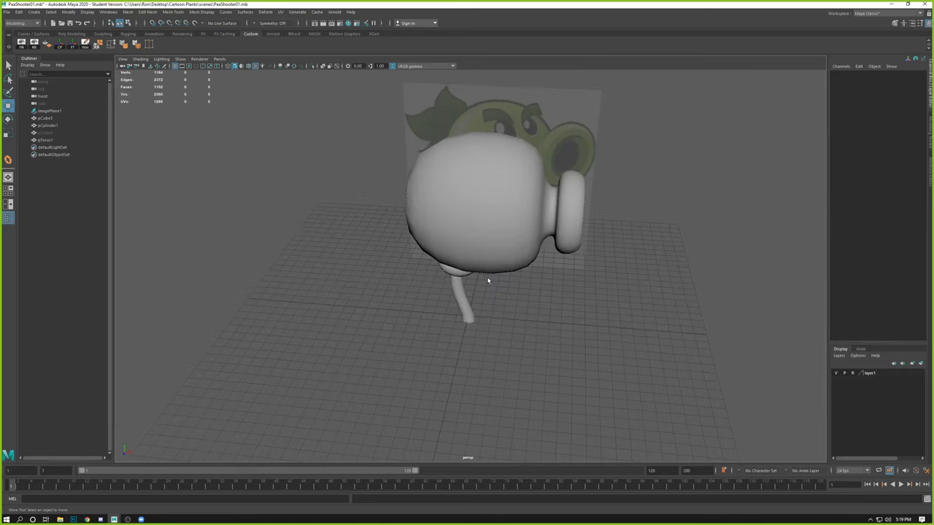